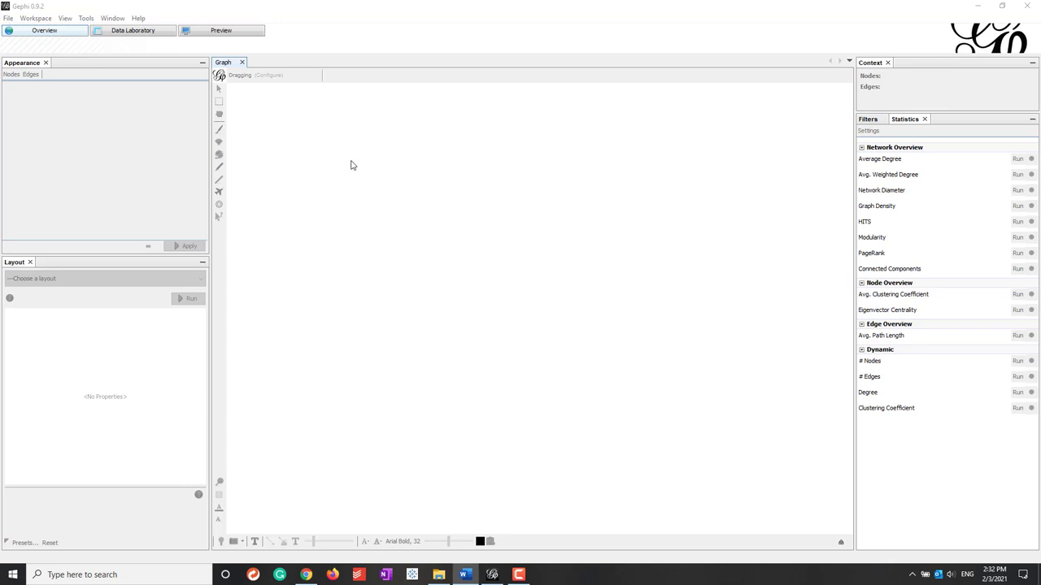
Open the plugin manager and check for plugin updates.
{"action": "left_click", "coordinate": [84, 19]}
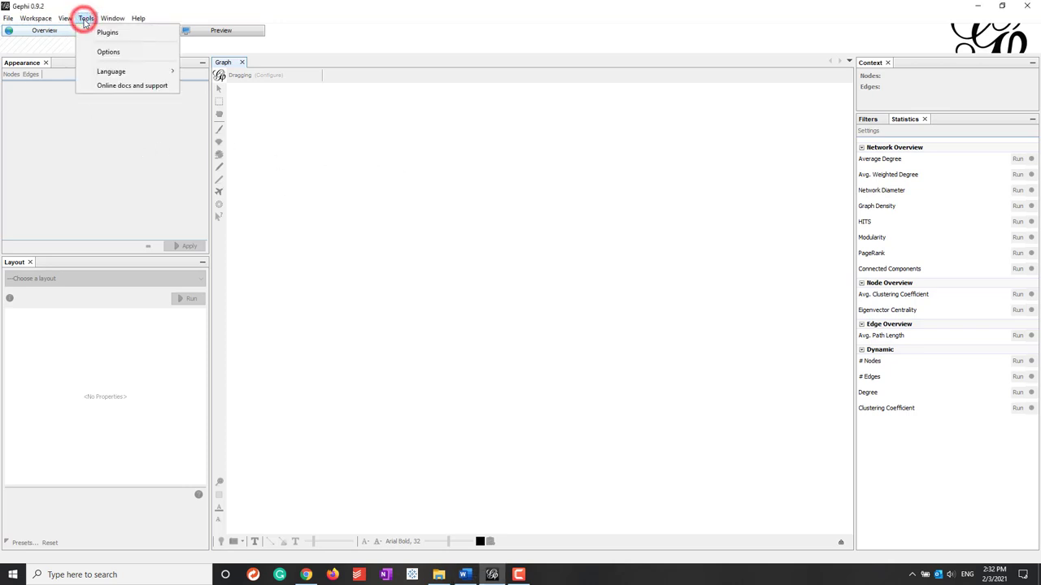
{"action": "left_click", "coordinate": [87, 32]}
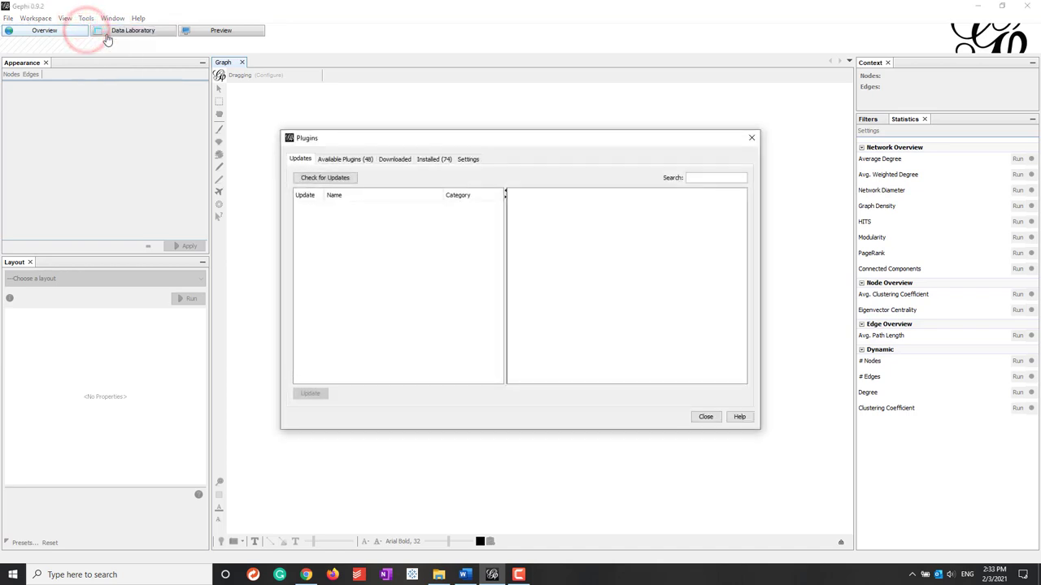
{"action": "left_click", "coordinate": [322, 178]}
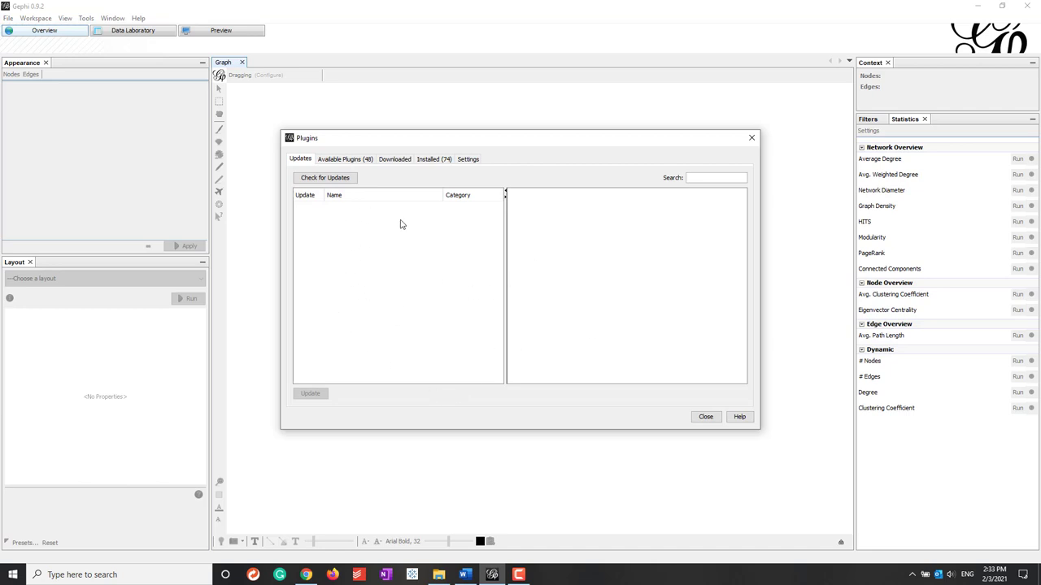
Sort the available plugins by category and mark Circular Layout and TwitterStreamingImporter for installation.
{"action": "left_click", "coordinate": [352, 160]}
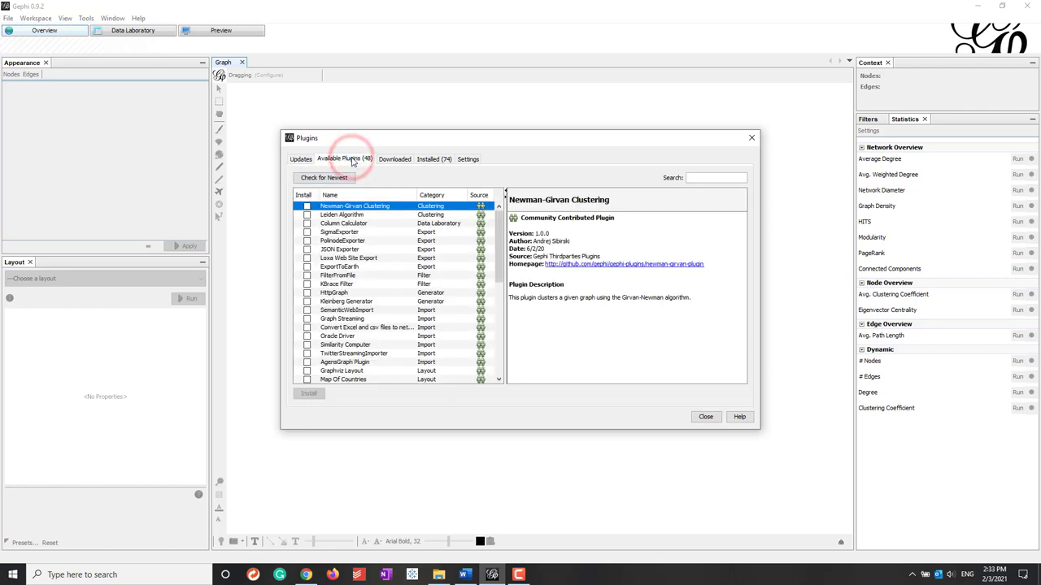
{"action": "mouse_move", "coordinate": [498, 248]}
{"action": "left_mouse_down"}
{"action": "mouse_move", "coordinate": [497, 325]}
{"action": "mouse_move", "coordinate": [497, 247]}
{"action": "left_mouse_up"}
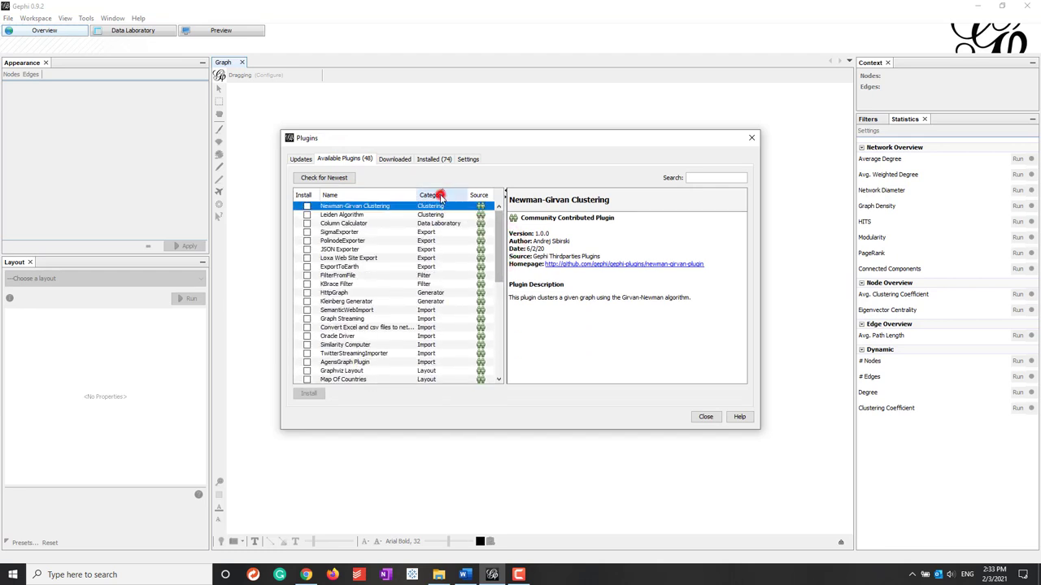
{"action": "left_click", "coordinate": [437, 195]}
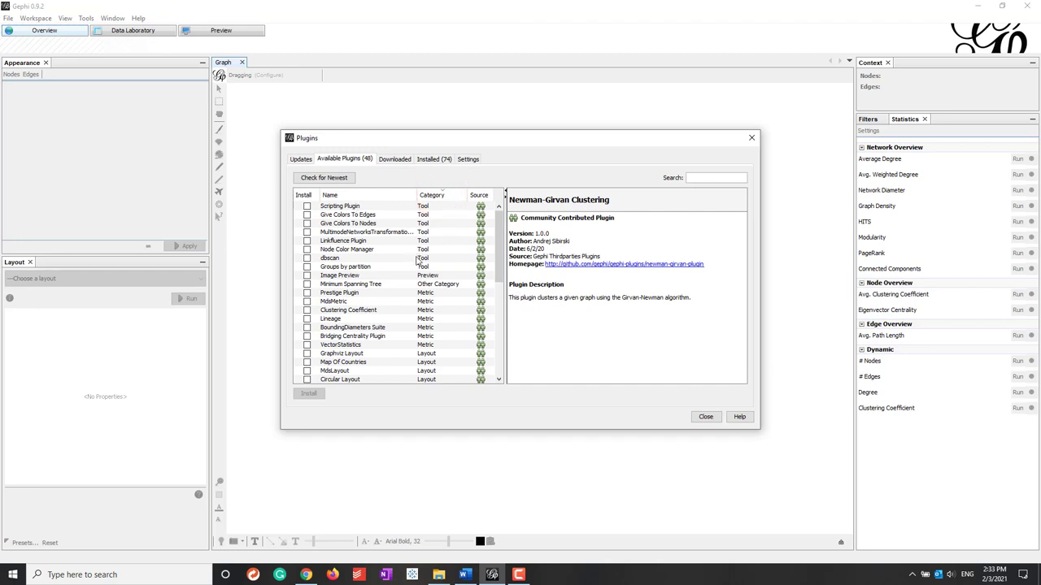
{"action": "scroll", "coordinate": [443, 336], "scroll_direction": "down", "scroll_amount": 1}
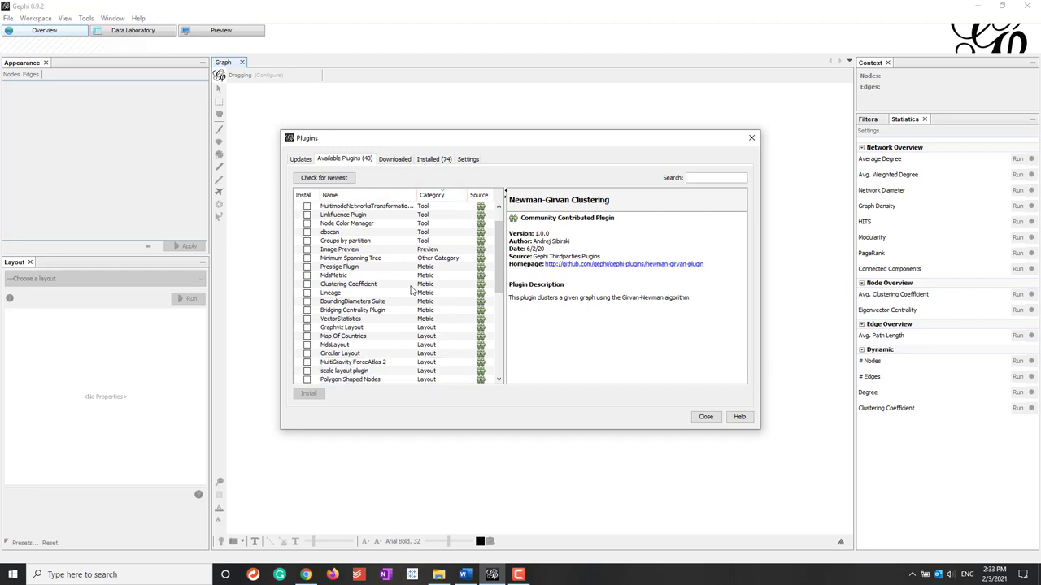
{"action": "scroll", "coordinate": [411, 329], "scroll_direction": "down", "scroll_amount": 6}
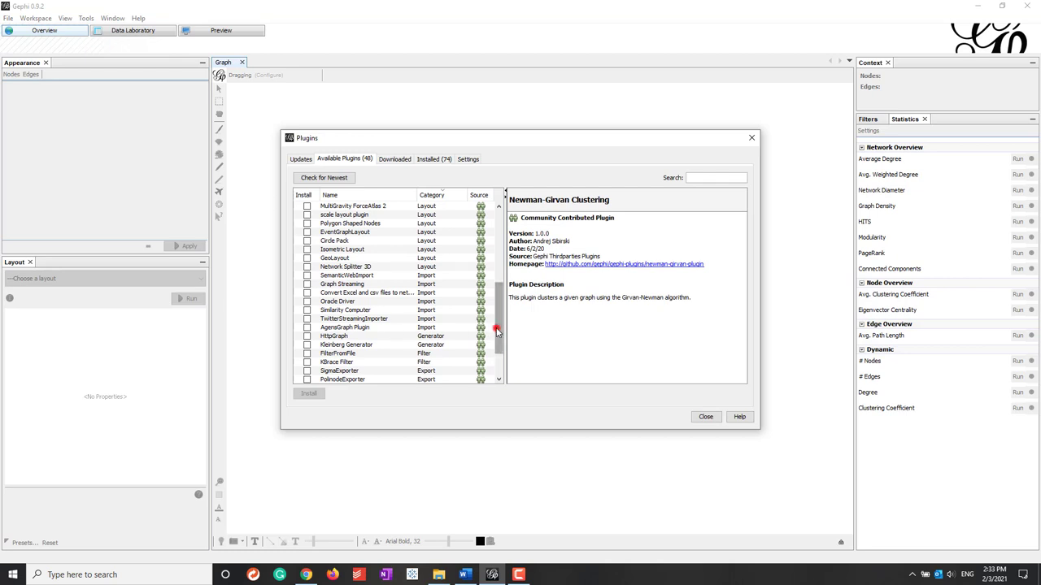
{"action": "left_click_drag", "start_coordinate": [497, 331], "coordinate": [499, 310]}
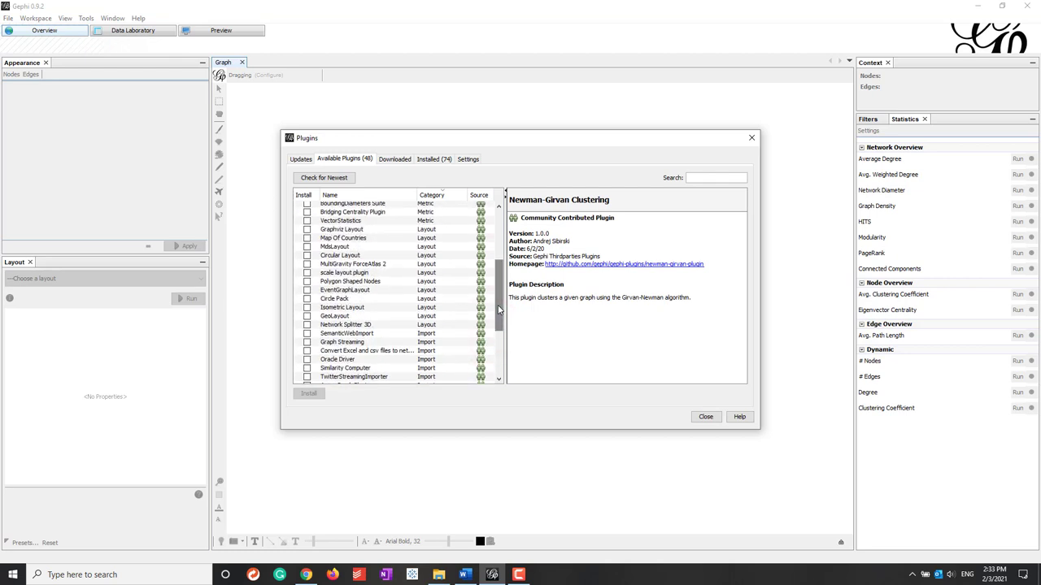
{"action": "left_click", "coordinate": [307, 255]}
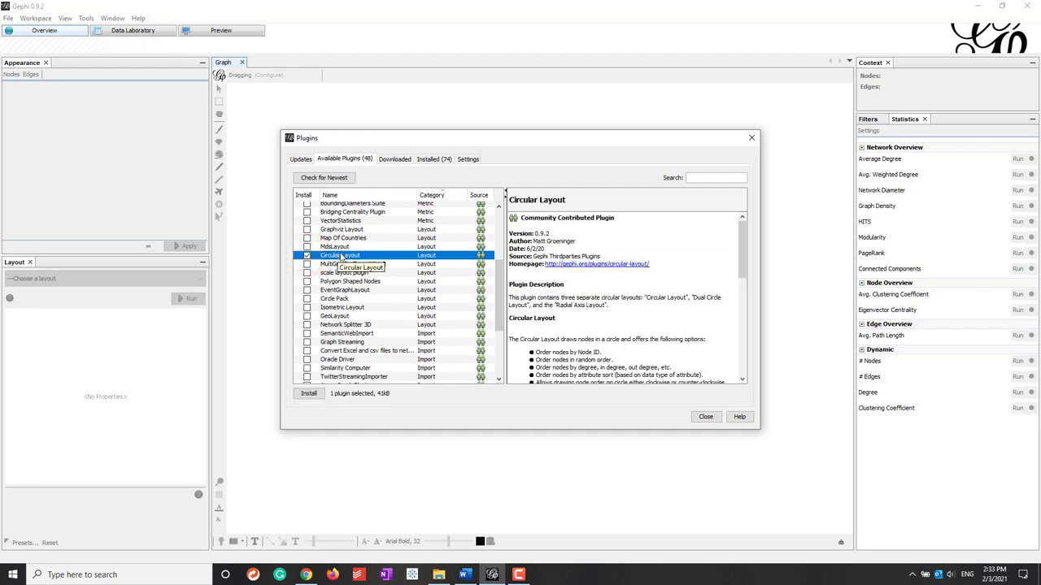
{"action": "left_click_drag", "start_coordinate": [498, 314], "coordinate": [502, 336]}
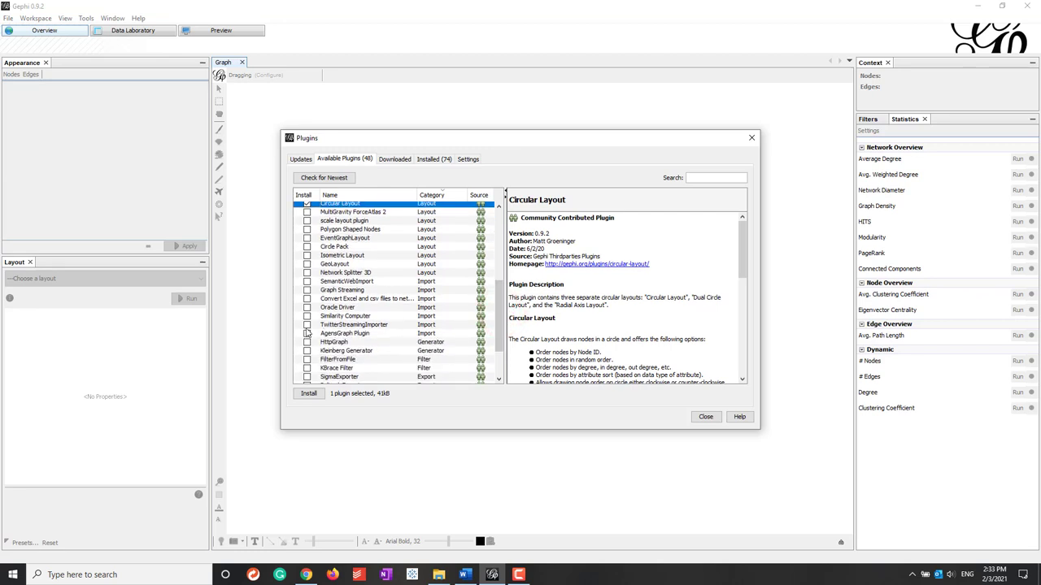
{"action": "left_click", "coordinate": [307, 325]}
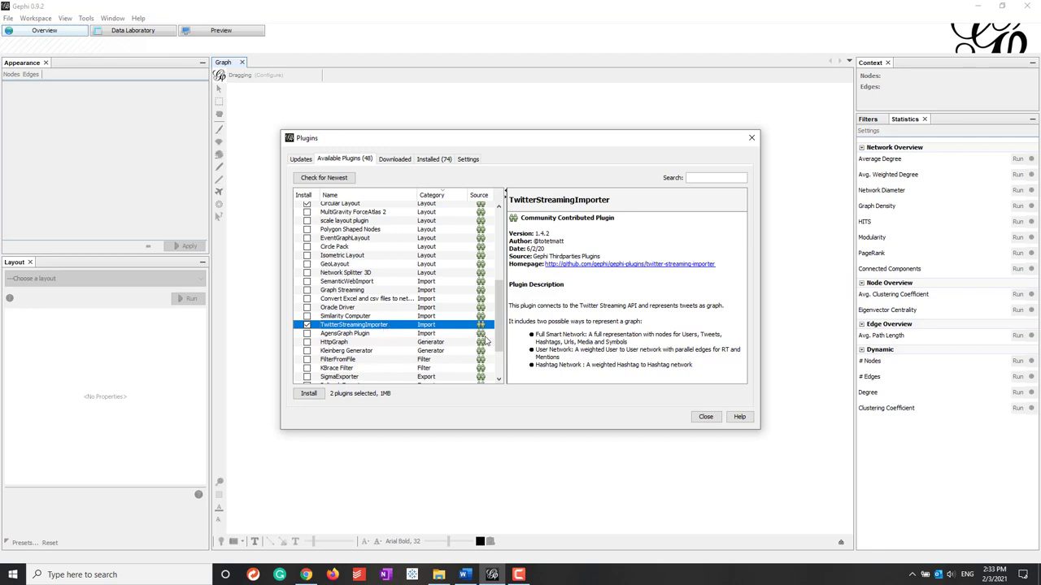
{"action": "left_click_drag", "start_coordinate": [497, 340], "coordinate": [497, 332]}
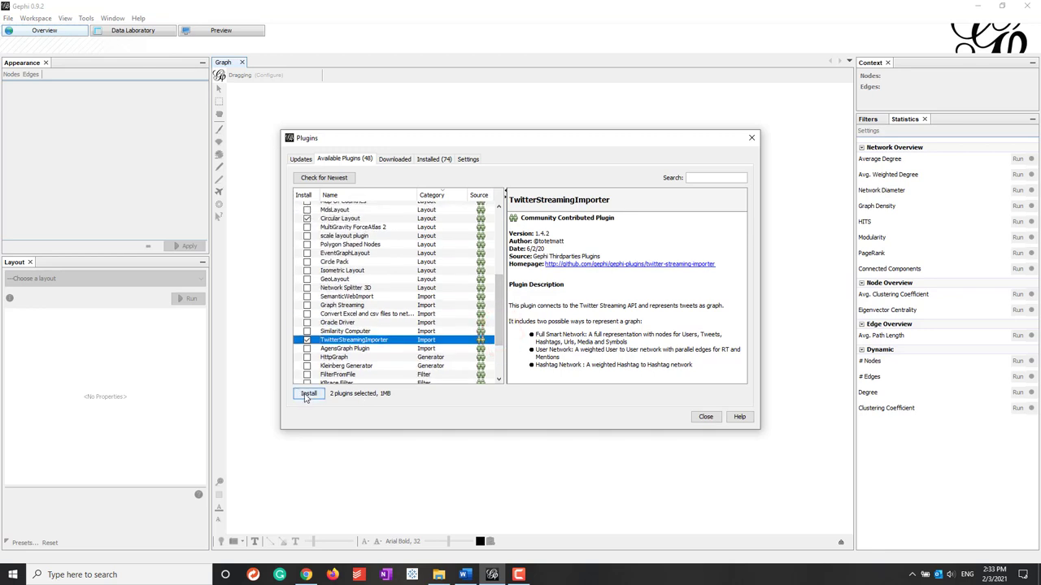
Install the two marked plugins, accepting the terms of all license agreements, and restart the application immediately.
{"action": "left_click", "coordinate": [308, 395]}
{"action": "left_click", "coordinate": [566, 398]}
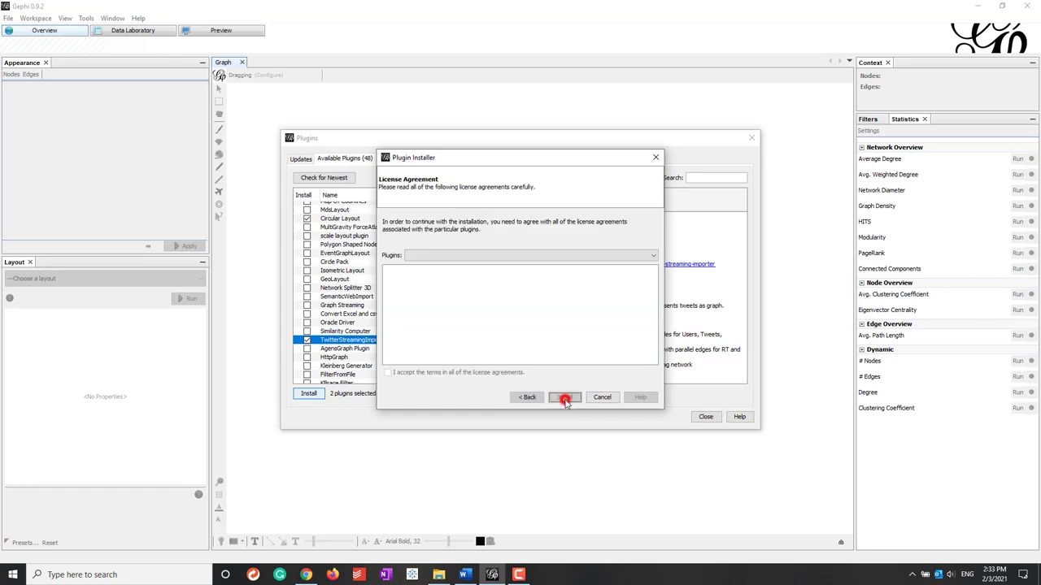
{"action": "left_click", "coordinate": [422, 373]}
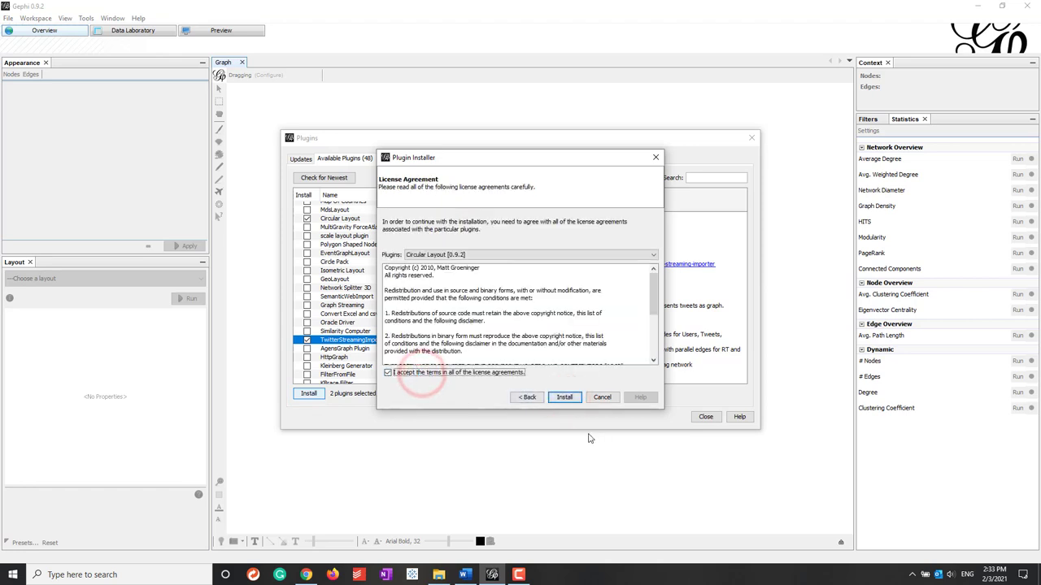
{"action": "left_click", "coordinate": [565, 398]}
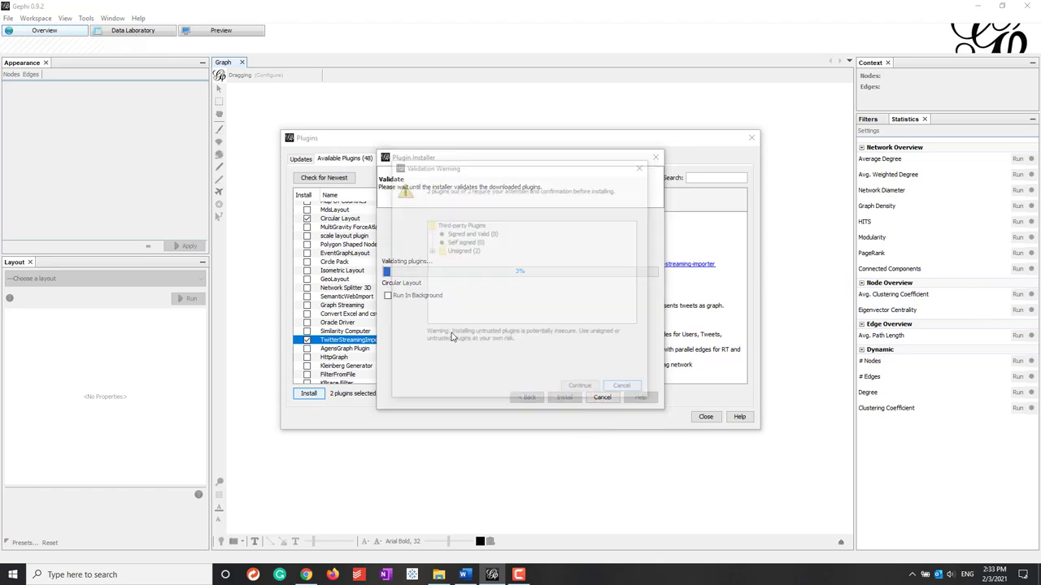
{"action": "left_click", "coordinate": [580, 387]}
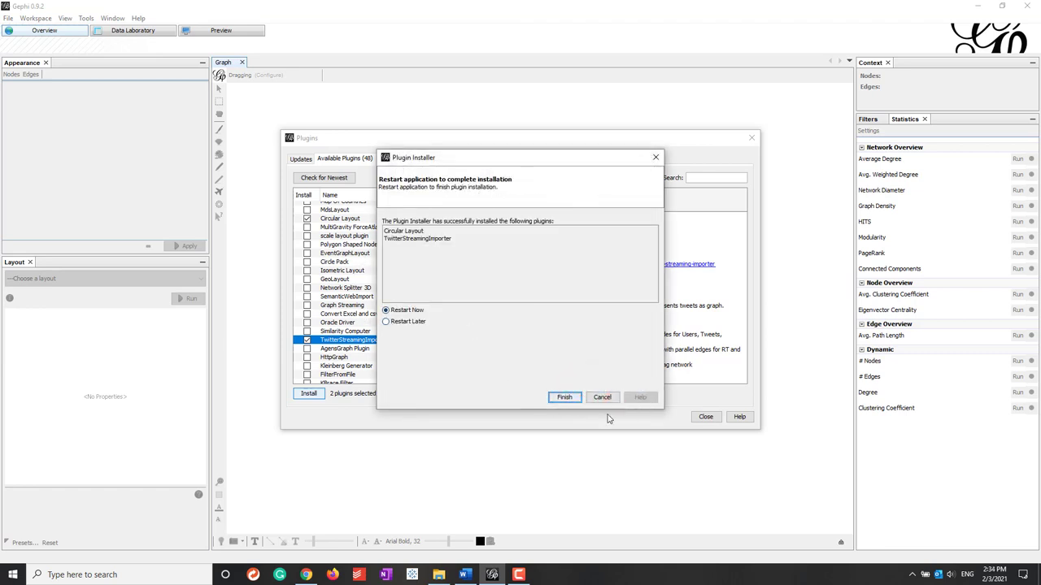
{"action": "left_click", "coordinate": [565, 397]}
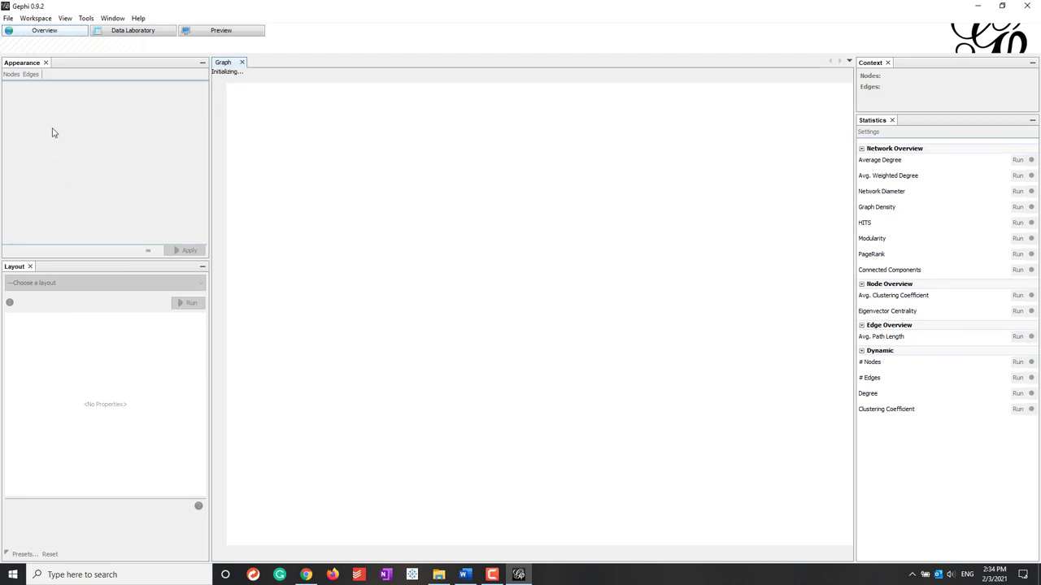
Show the Twitter Streaming Importer with enough width for all its fields and create a new project.
{"action": "left_click", "coordinate": [107, 19]}
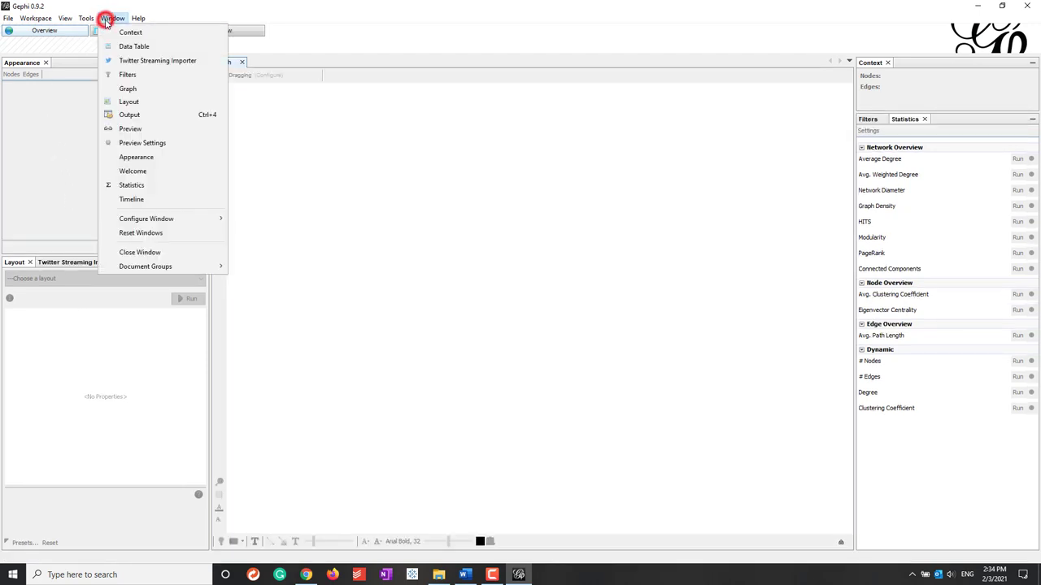
{"action": "left_click", "coordinate": [163, 61]}
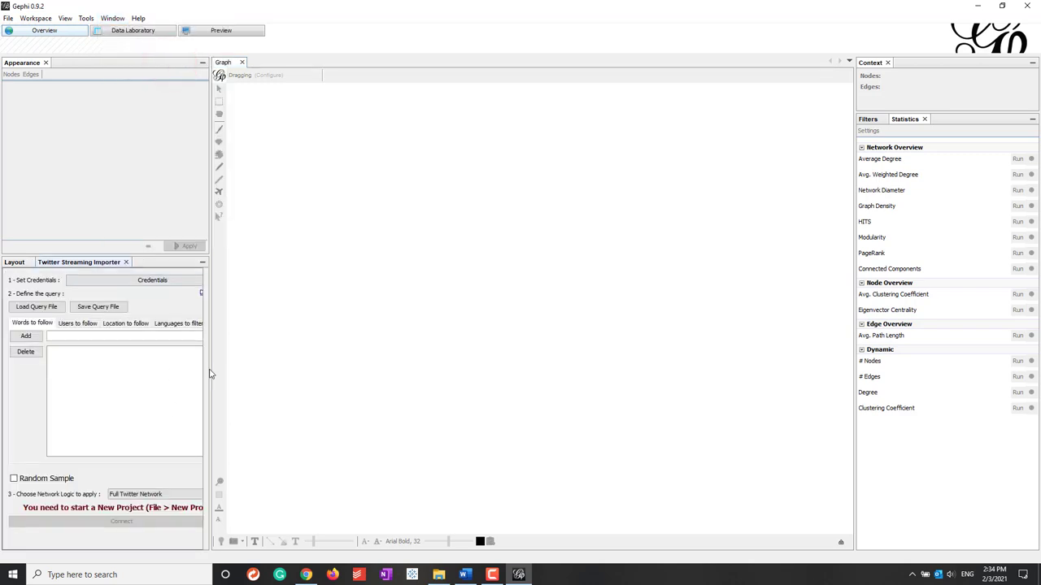
{"action": "left_click_drag", "start_coordinate": [210, 373], "coordinate": [301, 372]}
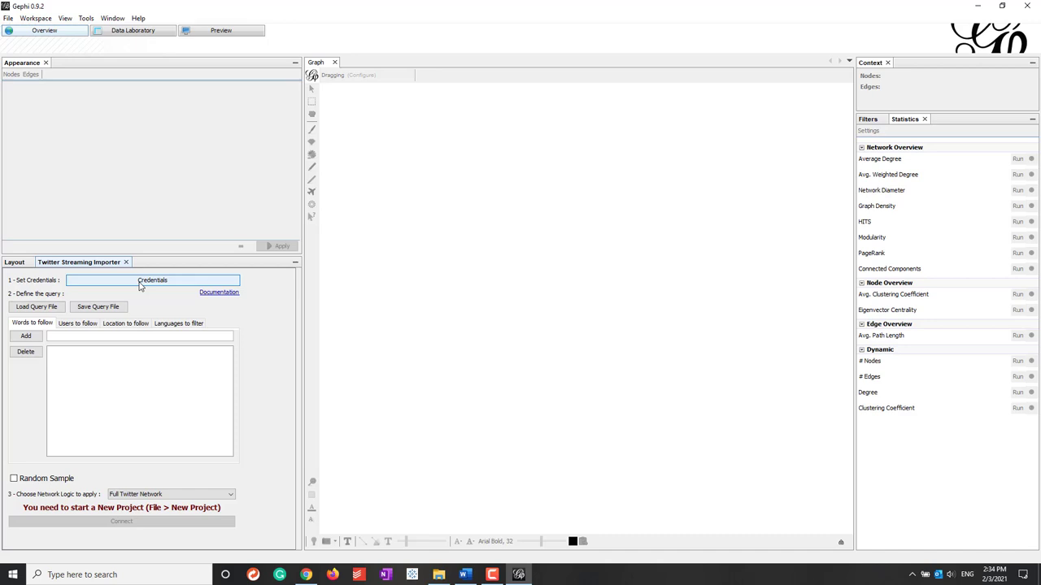
{"action": "left_click", "coordinate": [13, 19]}
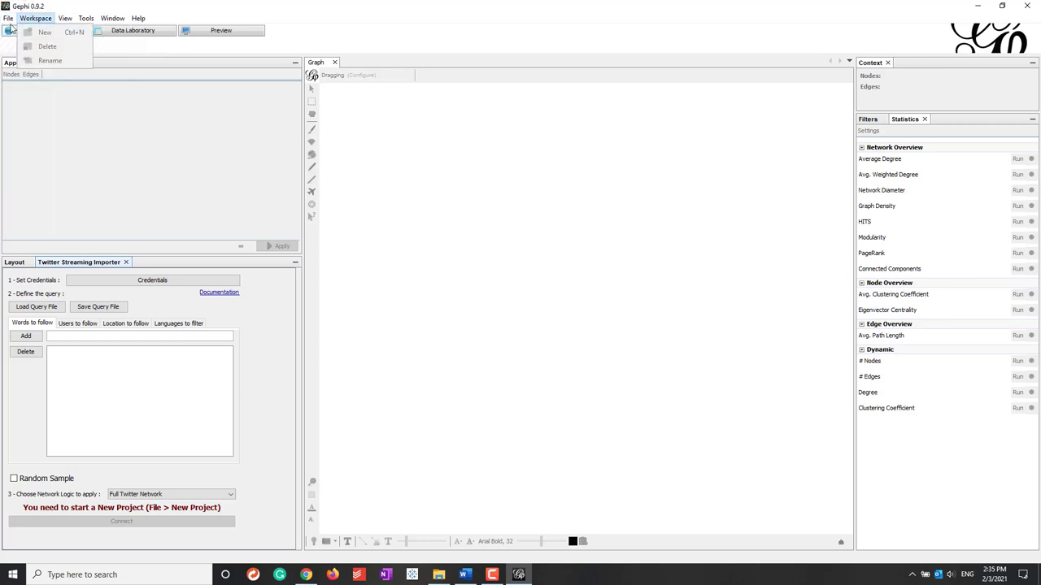
{"action": "left_click", "coordinate": [16, 32]}
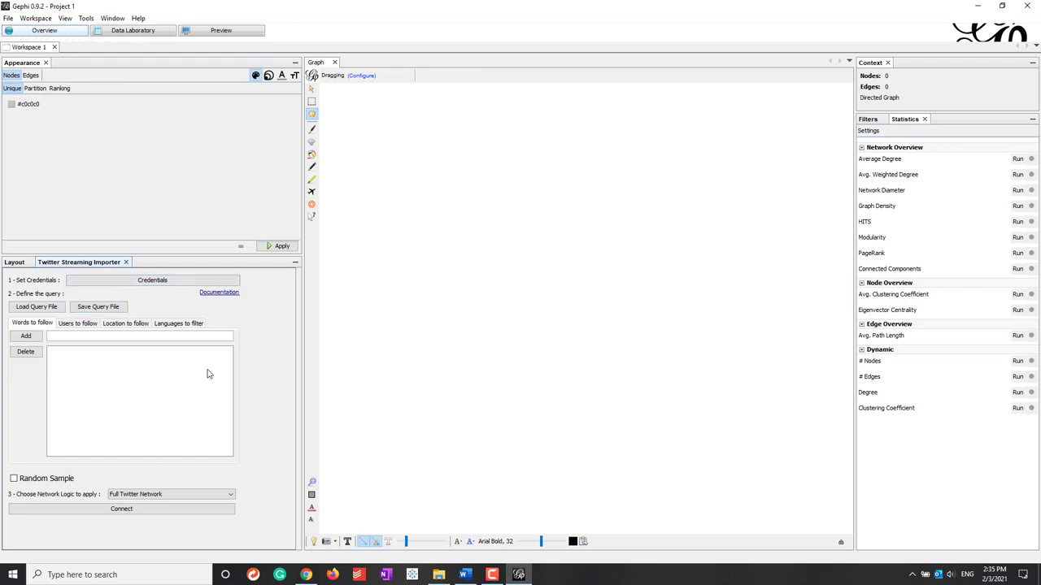
Enter the Twitter API credentials for the importer: the API key, API secret, access token and access token secret.
{"action": "left_click", "coordinate": [167, 281]}
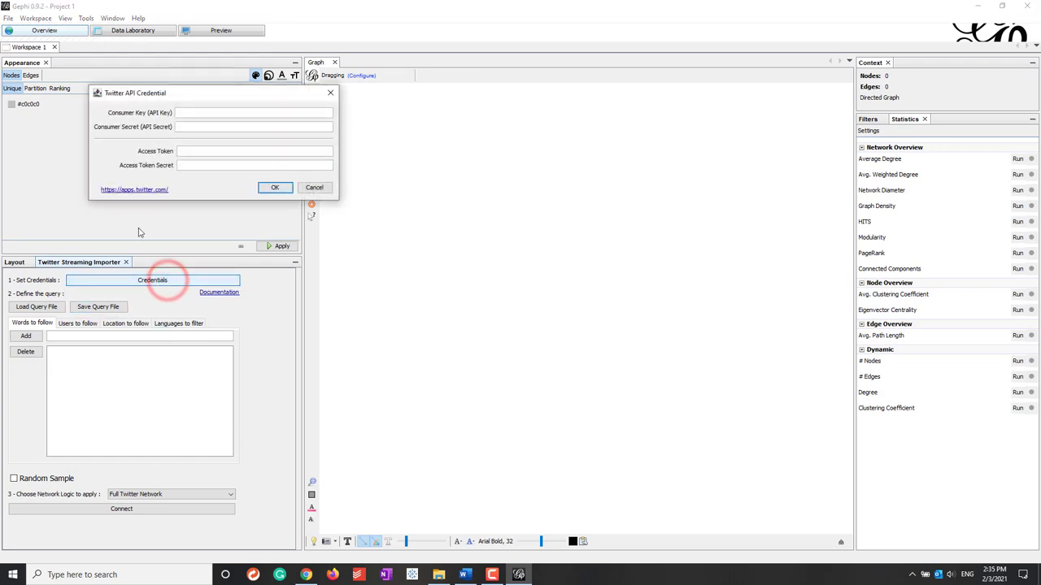
{"action": "left_click_drag", "start_coordinate": [197, 94], "coordinate": [456, 253]}
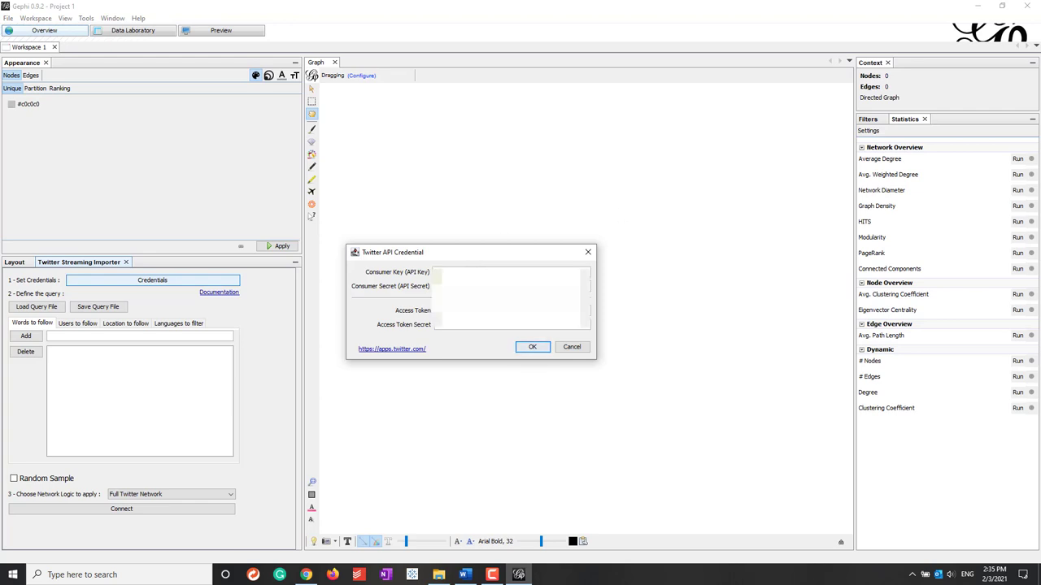
{"action": "key", "text": "alt+Tab"}
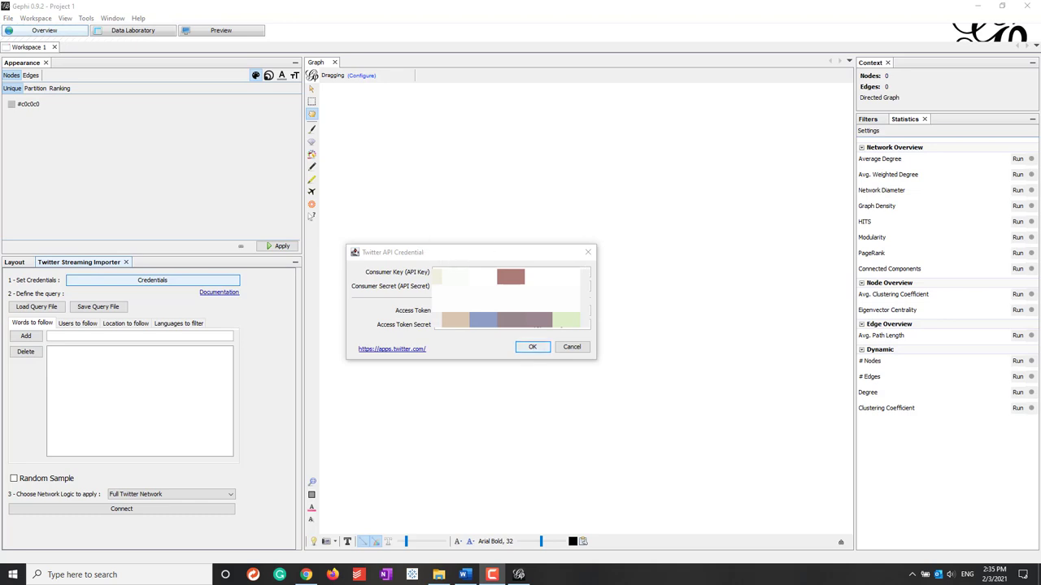
{"action": "left_click", "coordinate": [532, 347]}
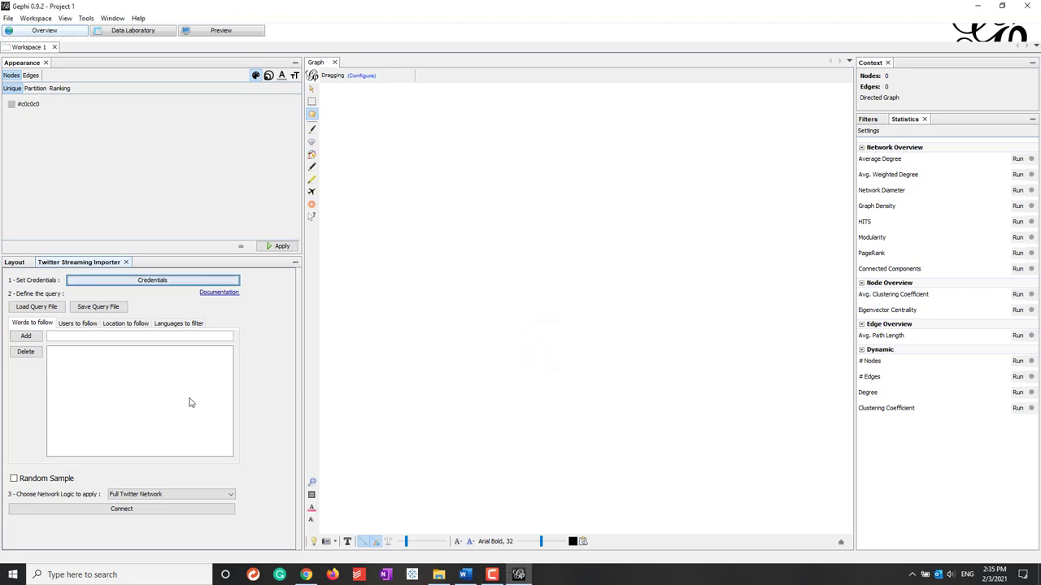
Add covid19 to the words to follow in the Twitter streaming query.
{"action": "left_click", "coordinate": [99, 340]}
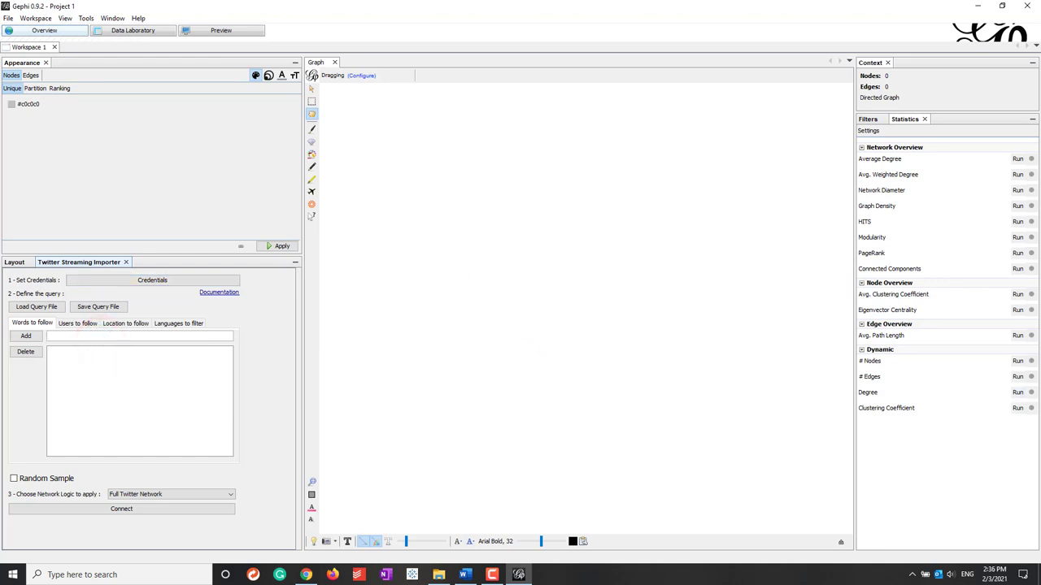
{"action": "key", "text": "alt+Tab"}
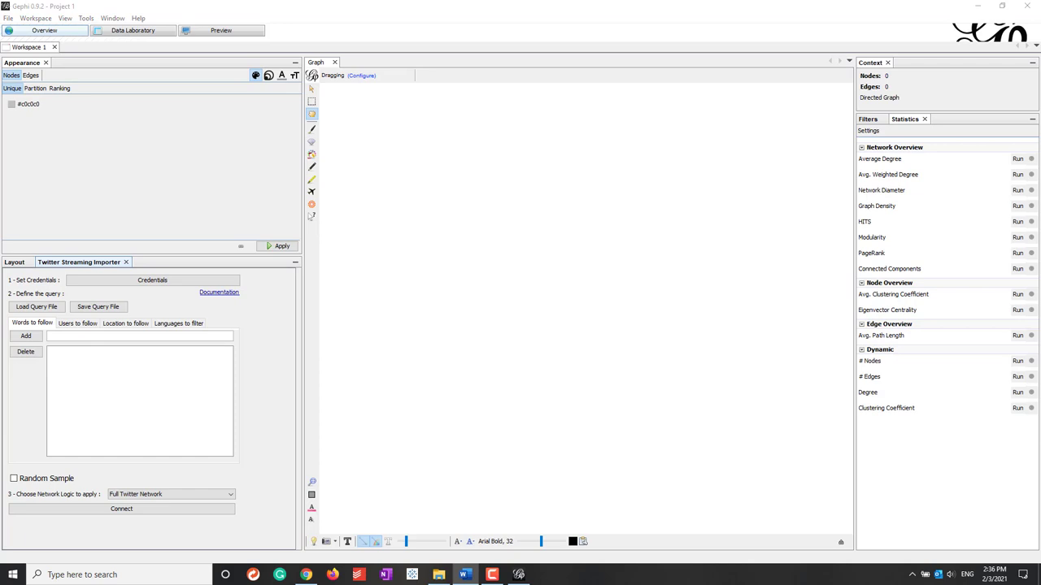
{"action": "left_click", "coordinate": [61, 336]}
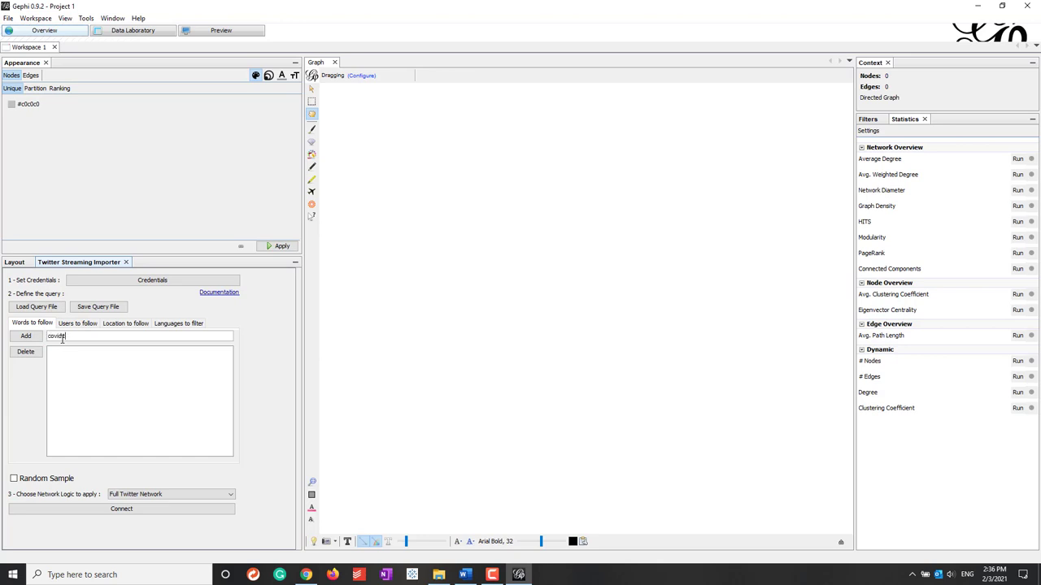
{"action": "left_click", "coordinate": [27, 336]}
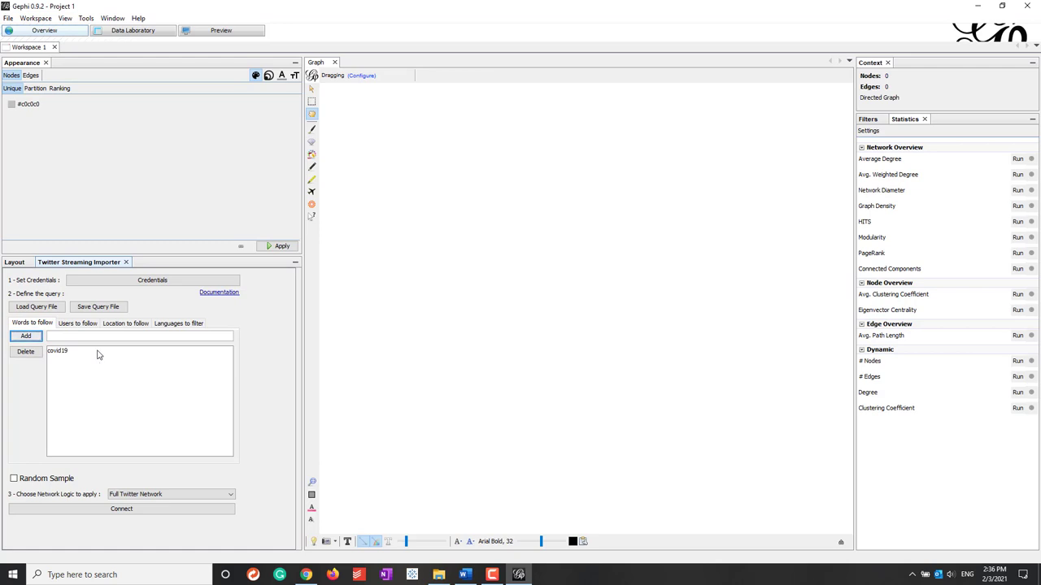
Examine the query options for users and locations to follow, and return to the list of words to follow.
{"action": "left_click", "coordinate": [78, 324]}
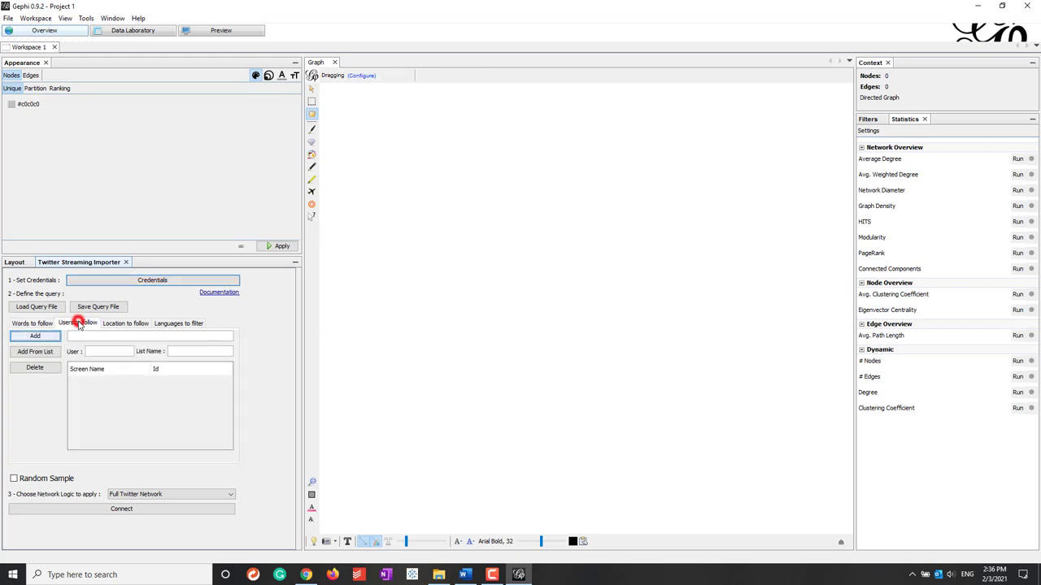
{"action": "left_click", "coordinate": [136, 323]}
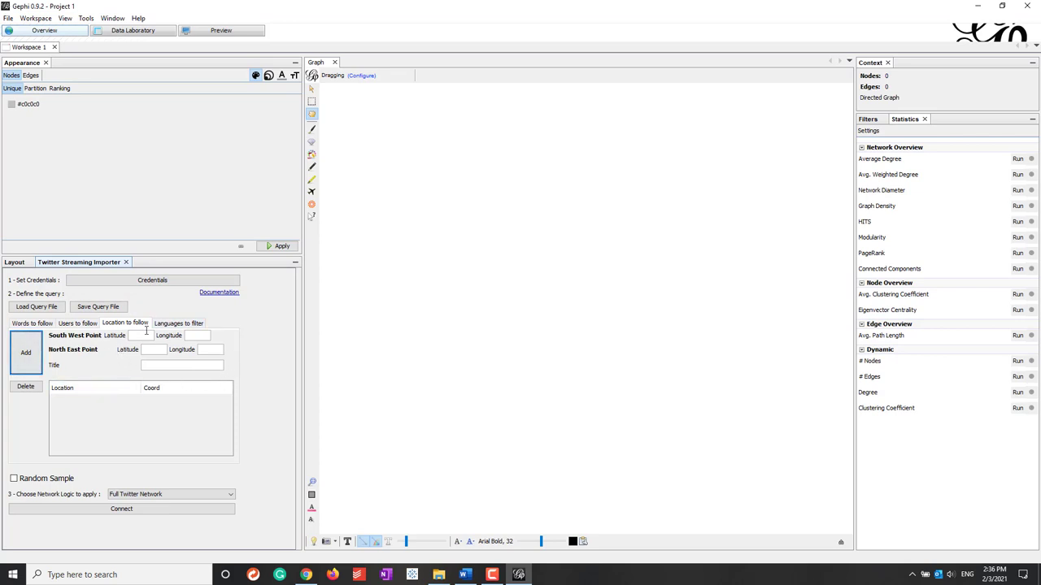
{"action": "left_click", "coordinate": [85, 325]}
{"action": "left_click", "coordinate": [124, 323]}
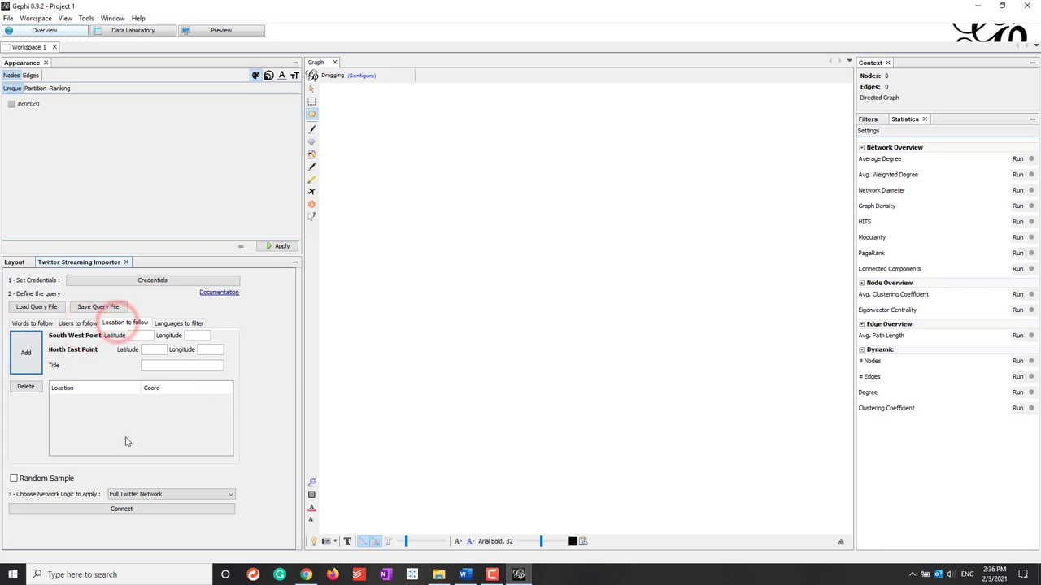
{"action": "left_click", "coordinate": [33, 323]}
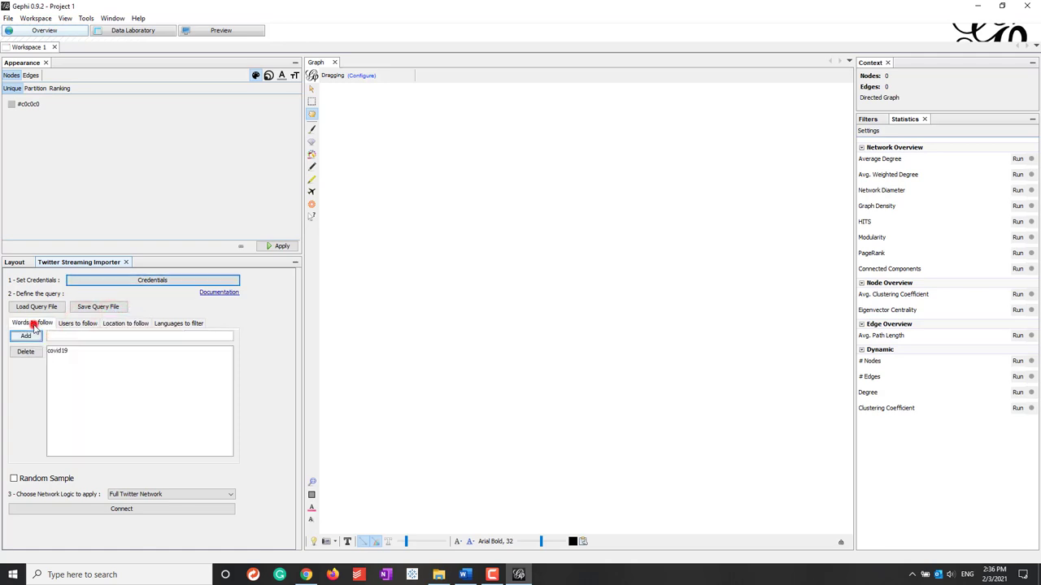
Add English (en) to the languages to filter in the Twitter streaming query.
{"action": "left_click", "coordinate": [175, 324]}
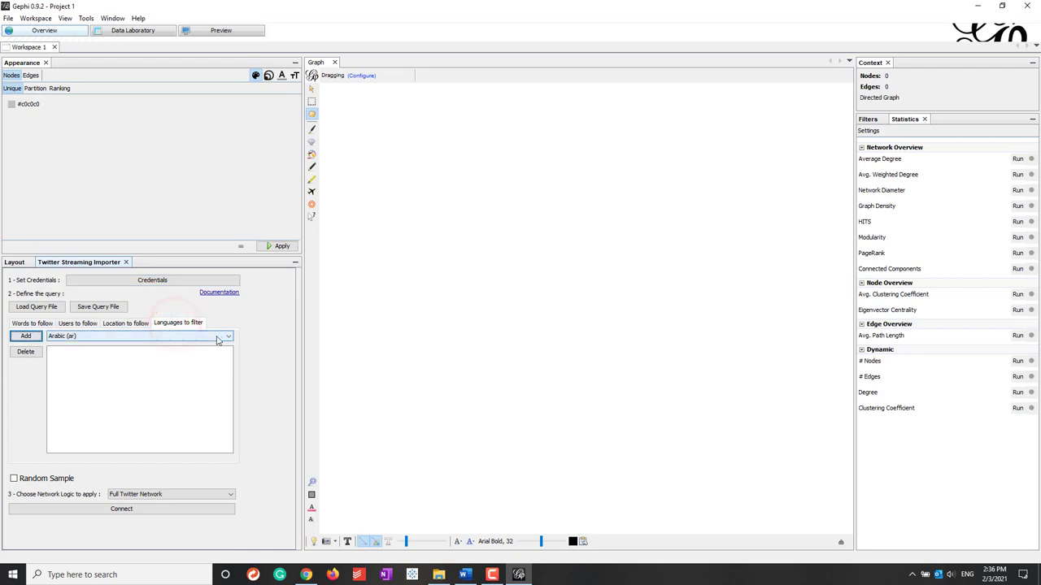
{"action": "left_click", "coordinate": [147, 340]}
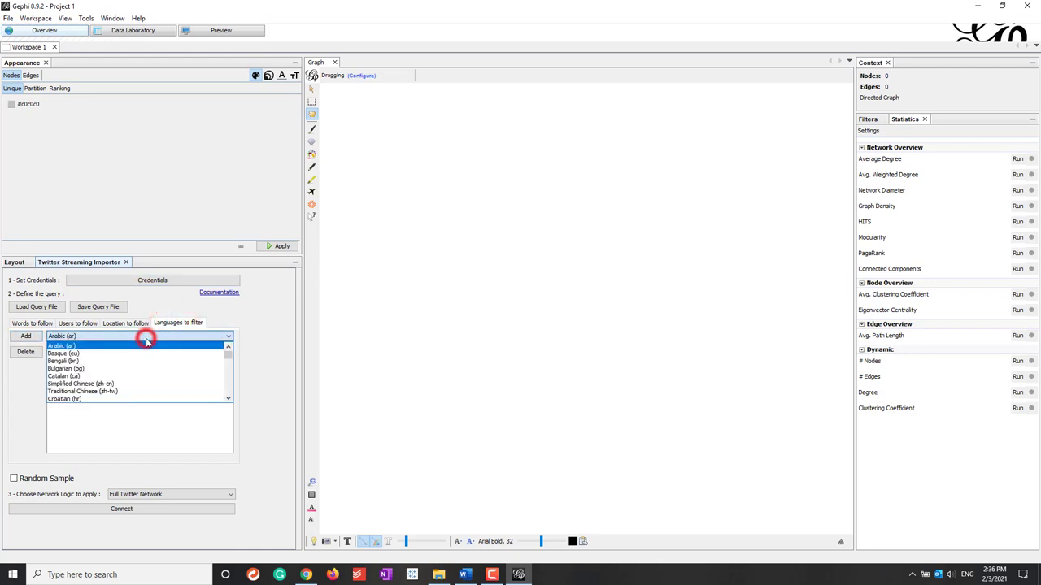
{"action": "left_click", "coordinate": [226, 363]}
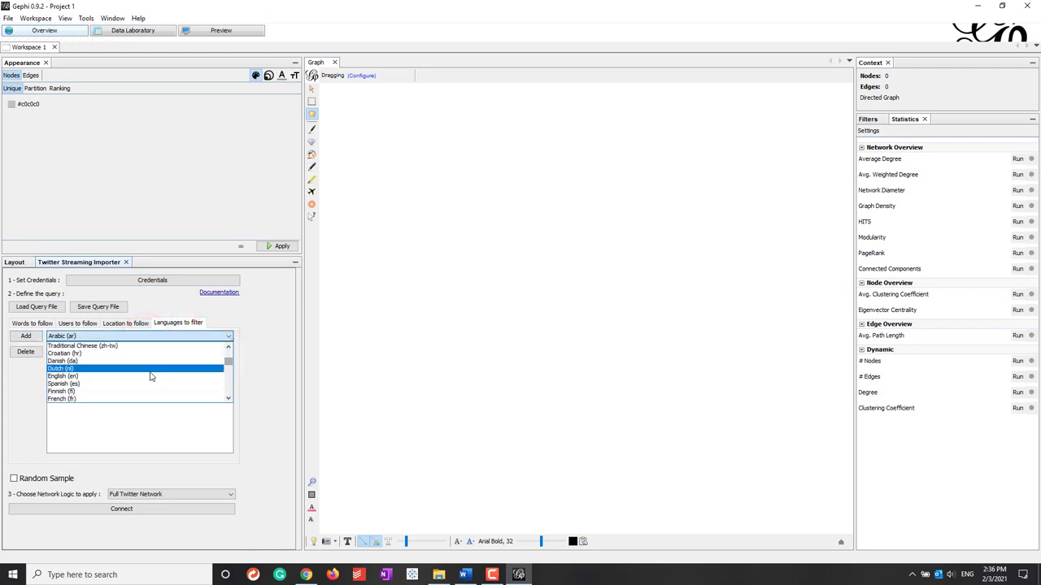
{"action": "left_click", "coordinate": [150, 376]}
{"action": "left_click", "coordinate": [25, 336]}
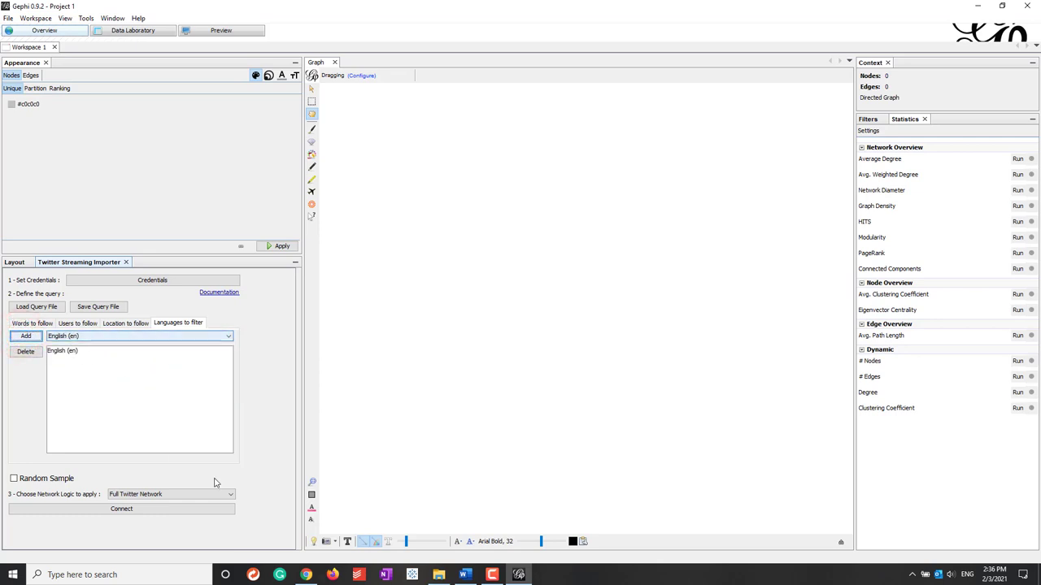
Set the network logic to Hashtag Network, connect to the Twitter stream to collect tweets, and disconnect from it.
{"action": "left_click", "coordinate": [146, 498]}
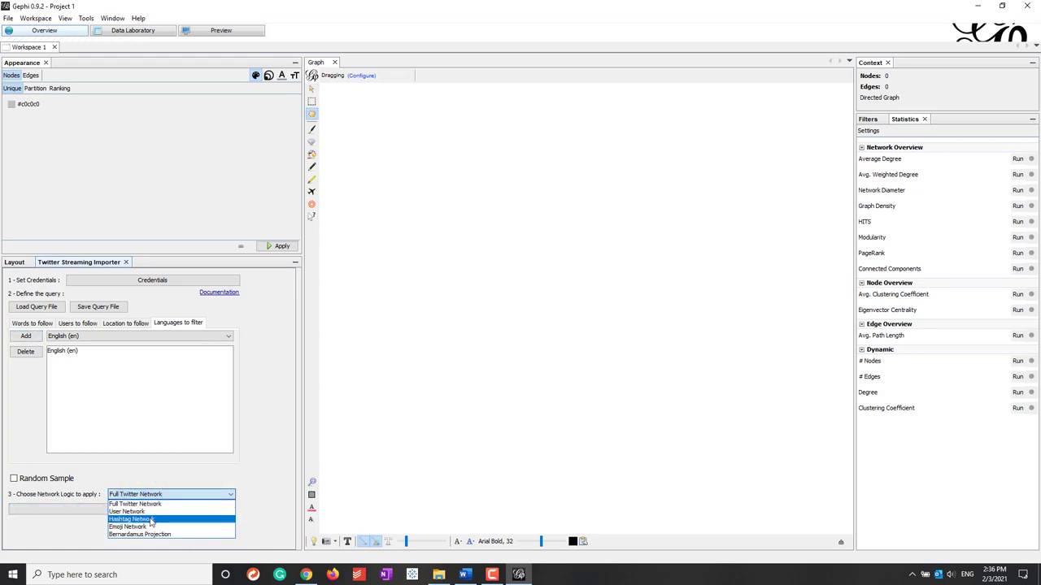
{"action": "left_click", "coordinate": [151, 519]}
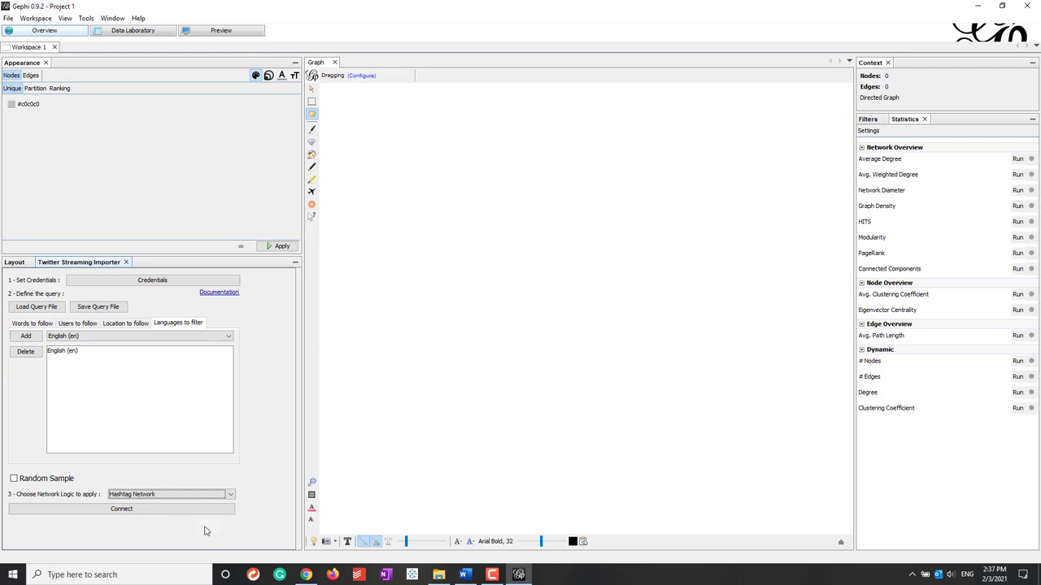
{"action": "left_click", "coordinate": [70, 516]}
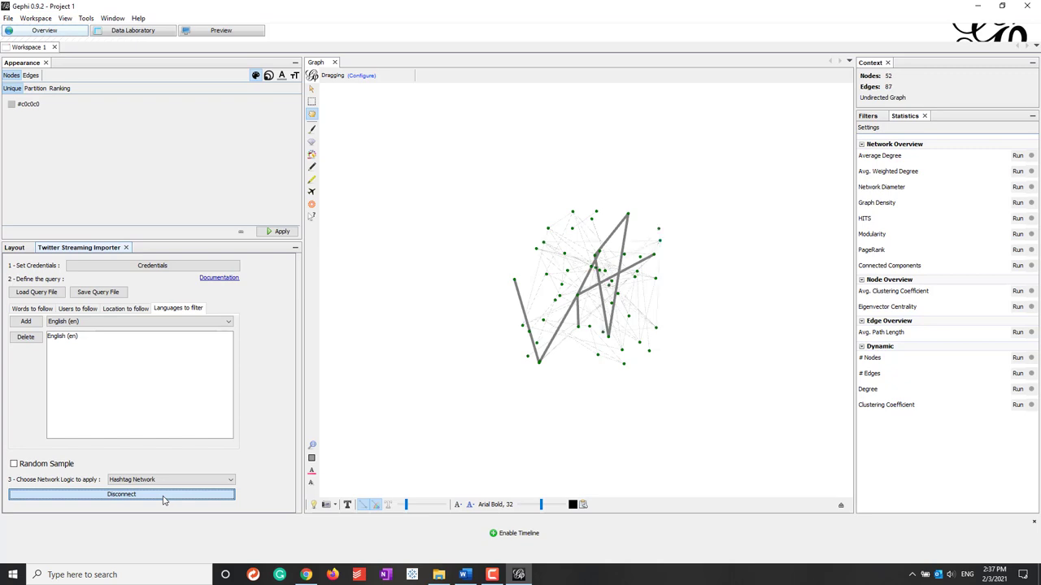
{"action": "left_click", "coordinate": [163, 496]}
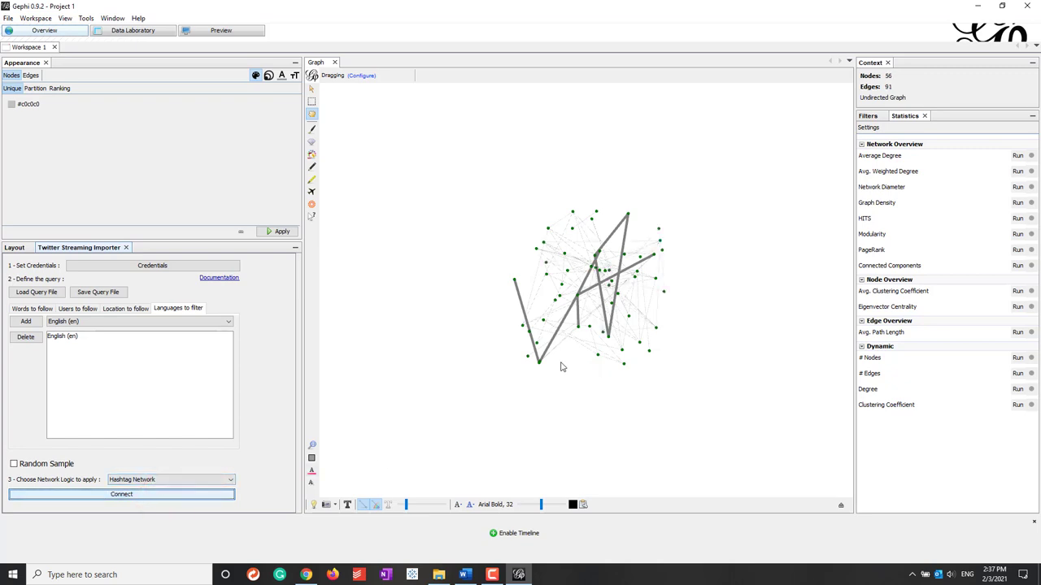
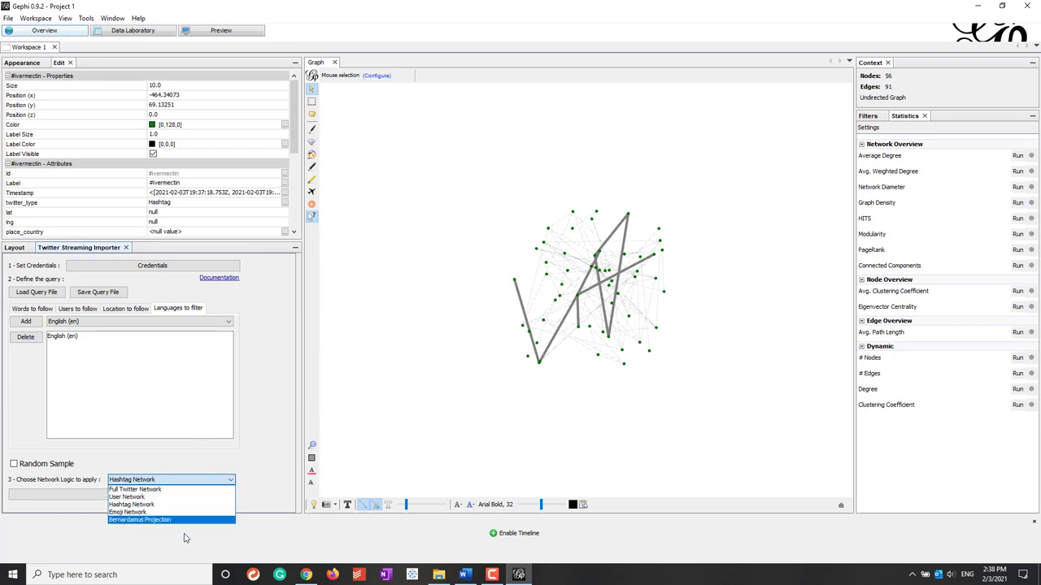
{"action": "left_click", "coordinate": [271, 442]}
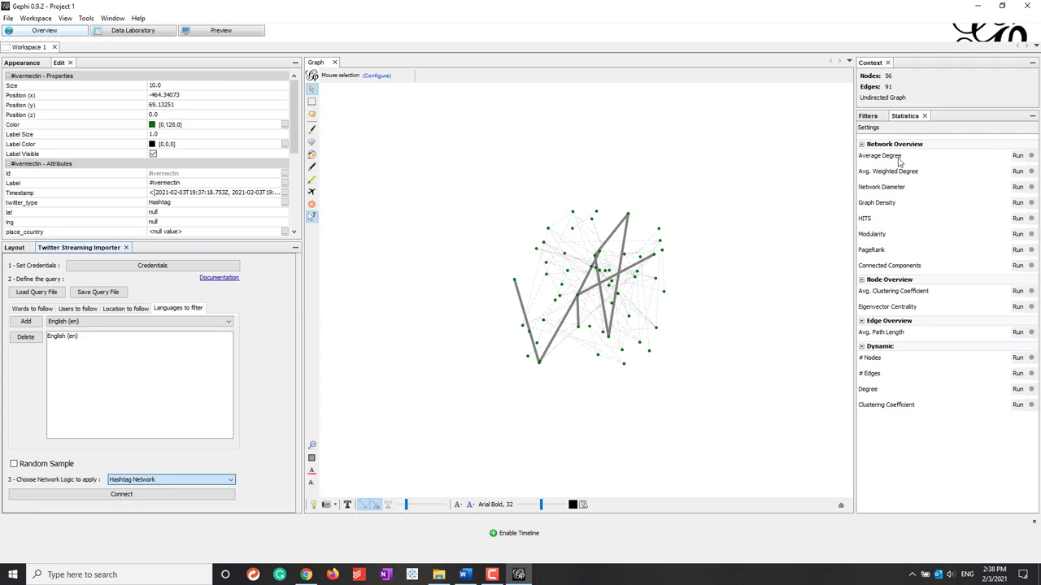
Run the Average Degree and undirected Connected Components statistics on the hashtag network, reviewing and closing each report.
{"action": "left_click", "coordinate": [1018, 155]}
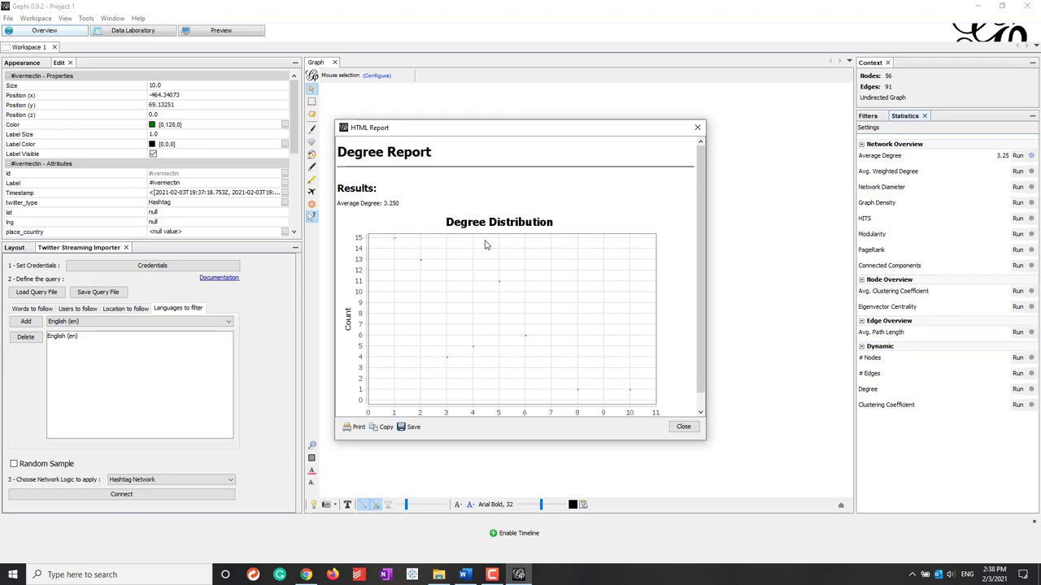
{"action": "left_click", "coordinate": [684, 426]}
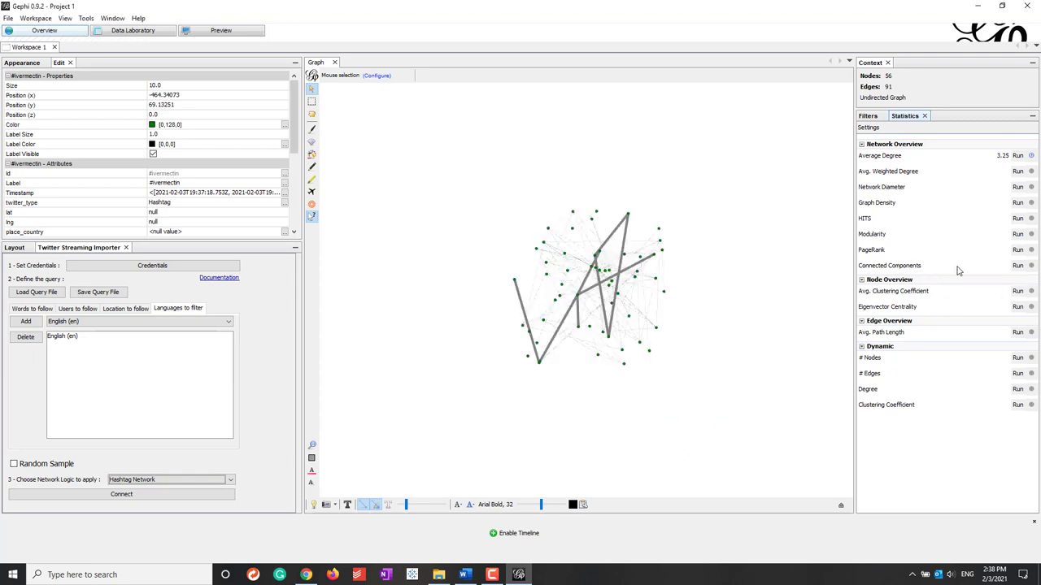
{"action": "left_click", "coordinate": [1017, 265]}
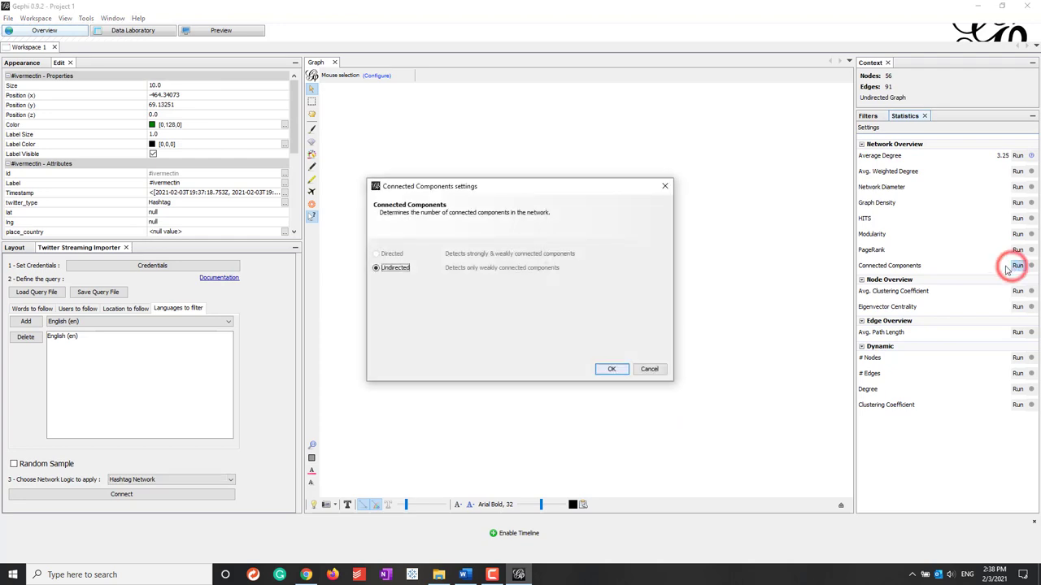
{"action": "left_click", "coordinate": [623, 371]}
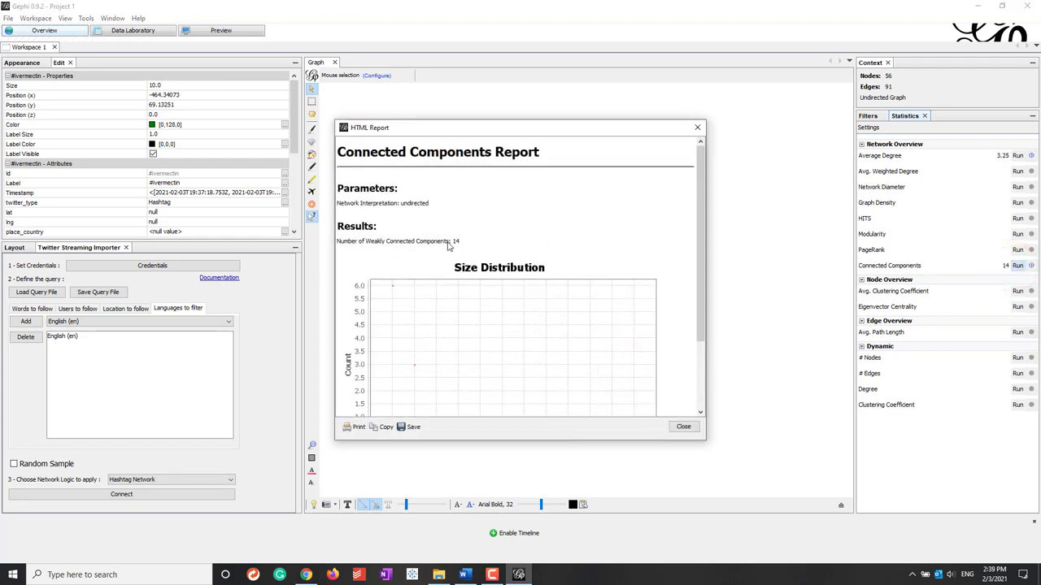
{"action": "double_click", "coordinate": [454, 242]}
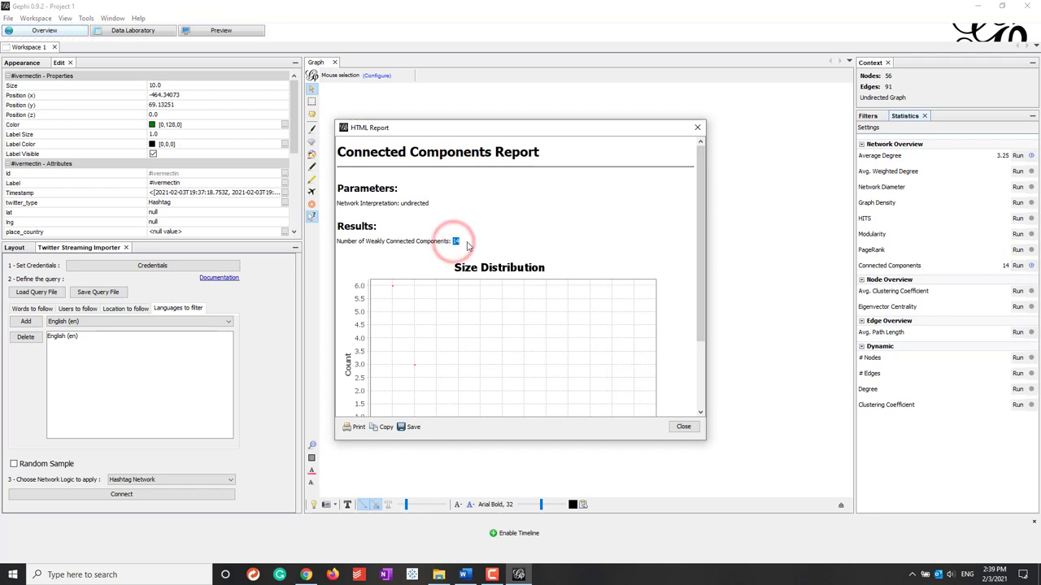
{"action": "scroll", "coordinate": [516, 255], "scroll_direction": "down", "scroll_amount": 3}
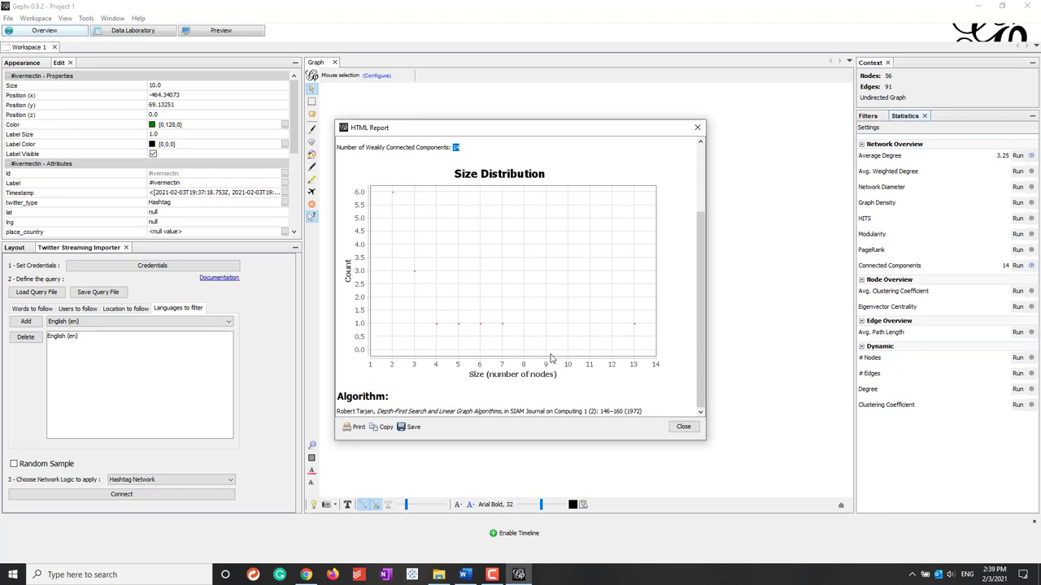
{"action": "left_click", "coordinate": [683, 427]}
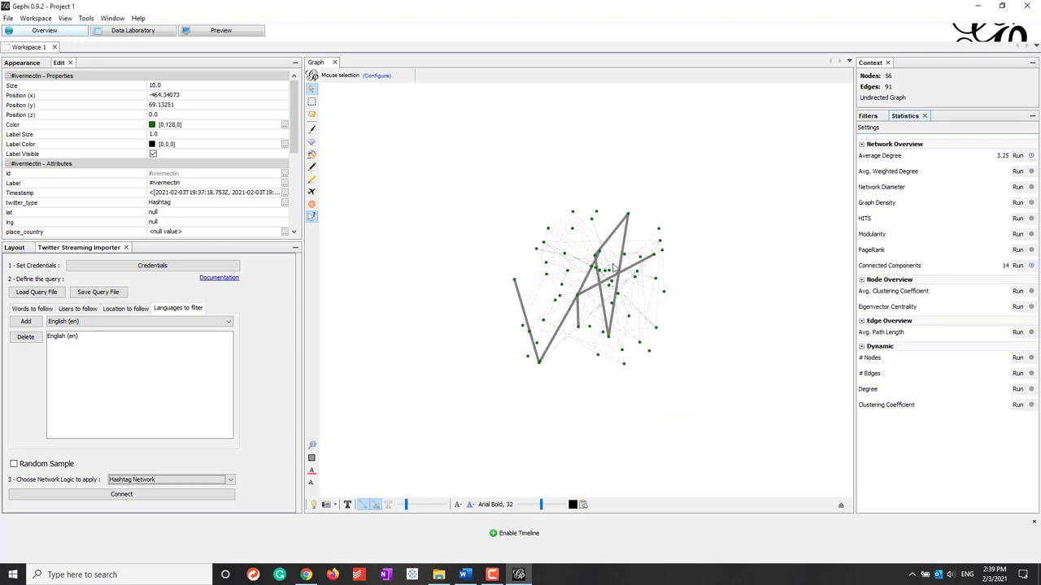
Color the nodes by Component ID partition, using a newly generated palette with the Default preset limited to 8 colors.
{"action": "left_click", "coordinate": [24, 63]}
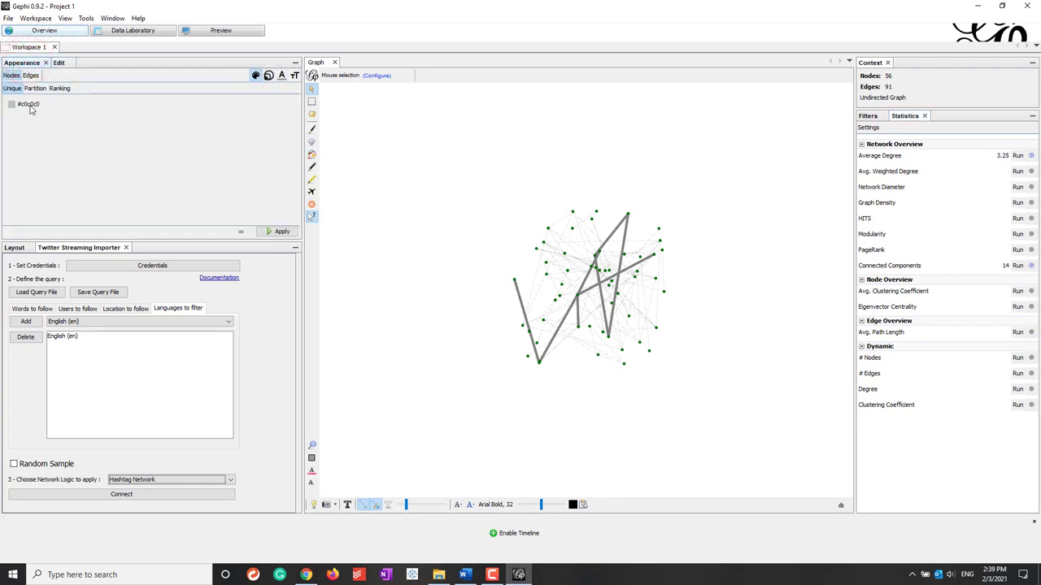
{"action": "left_click", "coordinate": [34, 87]}
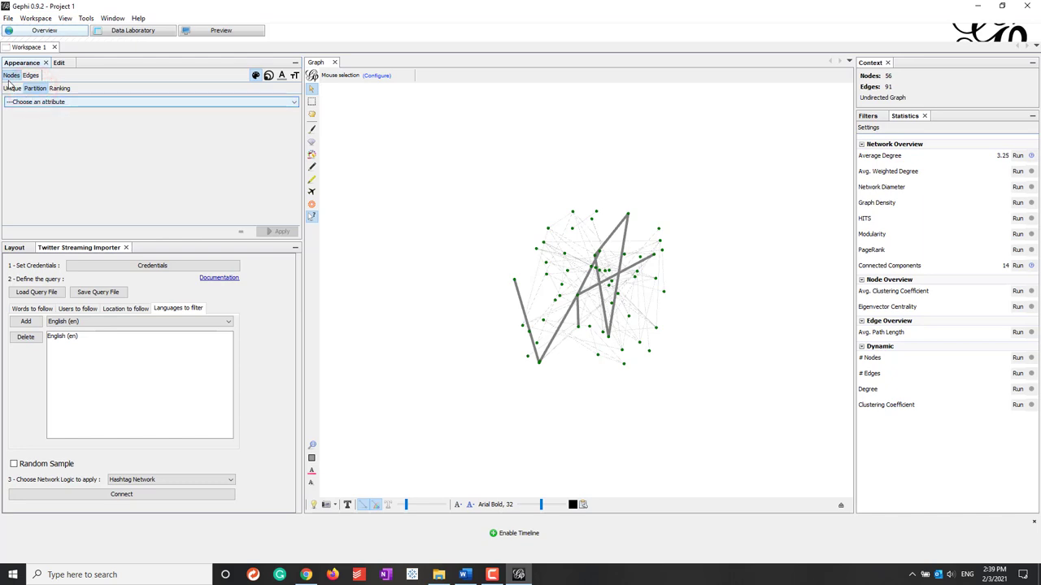
{"action": "left_click", "coordinate": [32, 101]}
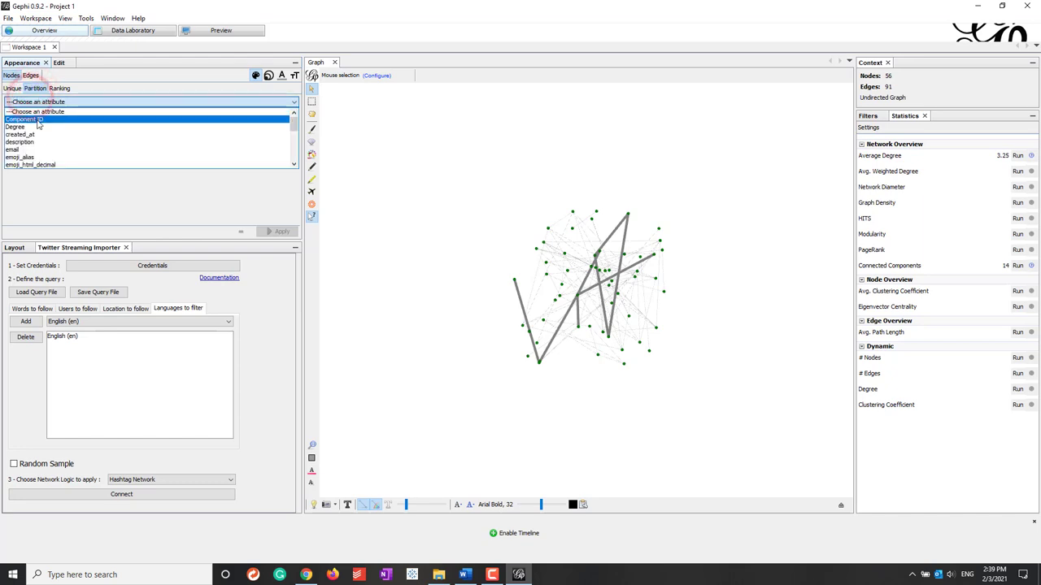
{"action": "left_click", "coordinate": [37, 119]}
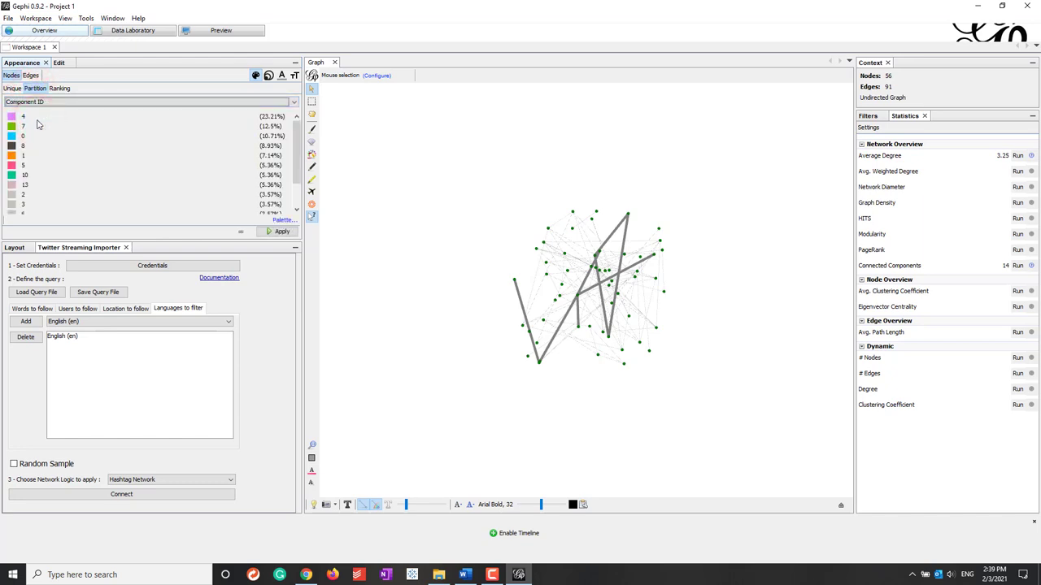
{"action": "left_click", "coordinate": [281, 220]}
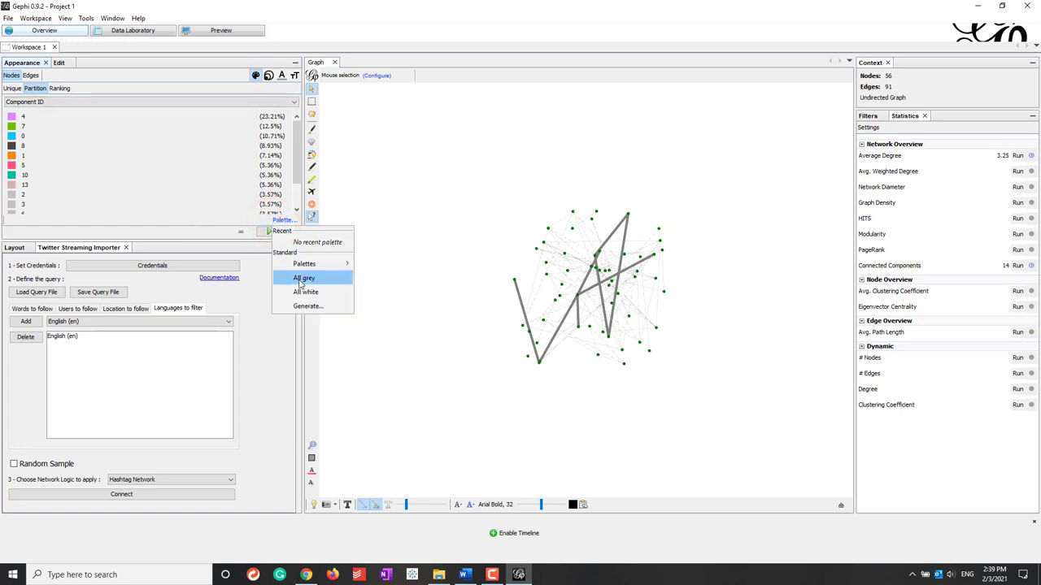
{"action": "left_click", "coordinate": [306, 306]}
{"action": "left_click", "coordinate": [598, 240]}
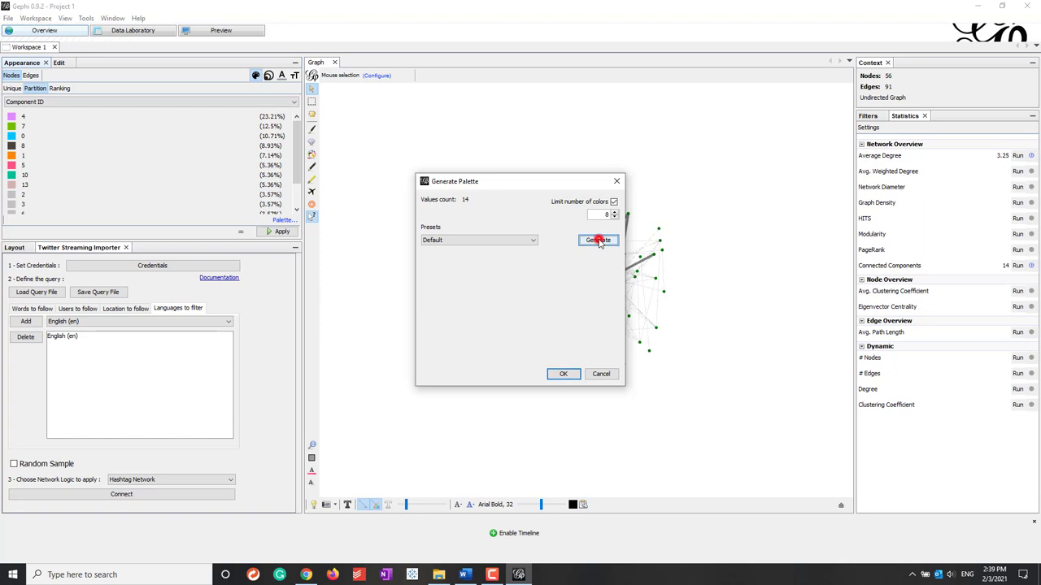
{"action": "left_click", "coordinate": [562, 374]}
{"action": "left_click", "coordinate": [281, 233]}
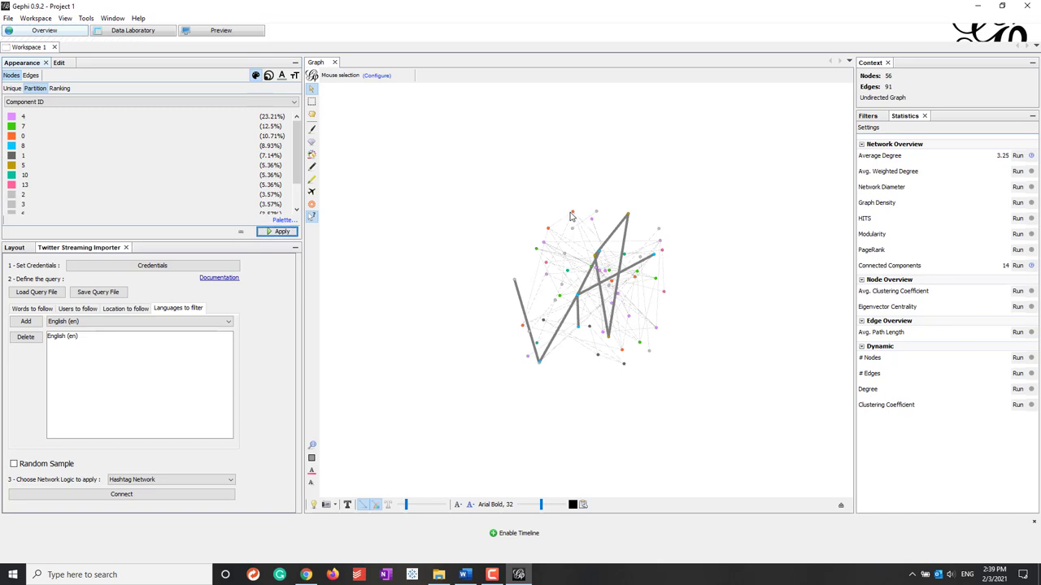
Size the nodes by Degree ranking, with a minimum size of 5 and a maximum size of 50.
{"action": "left_click", "coordinate": [269, 75]}
{"action": "left_click", "coordinate": [35, 88]}
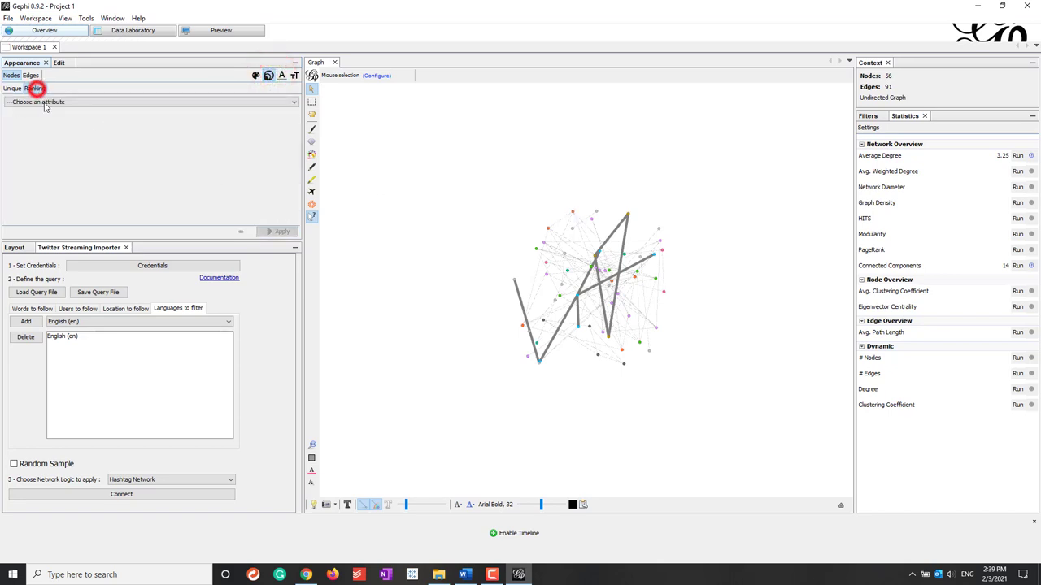
{"action": "left_click", "coordinate": [44, 103]}
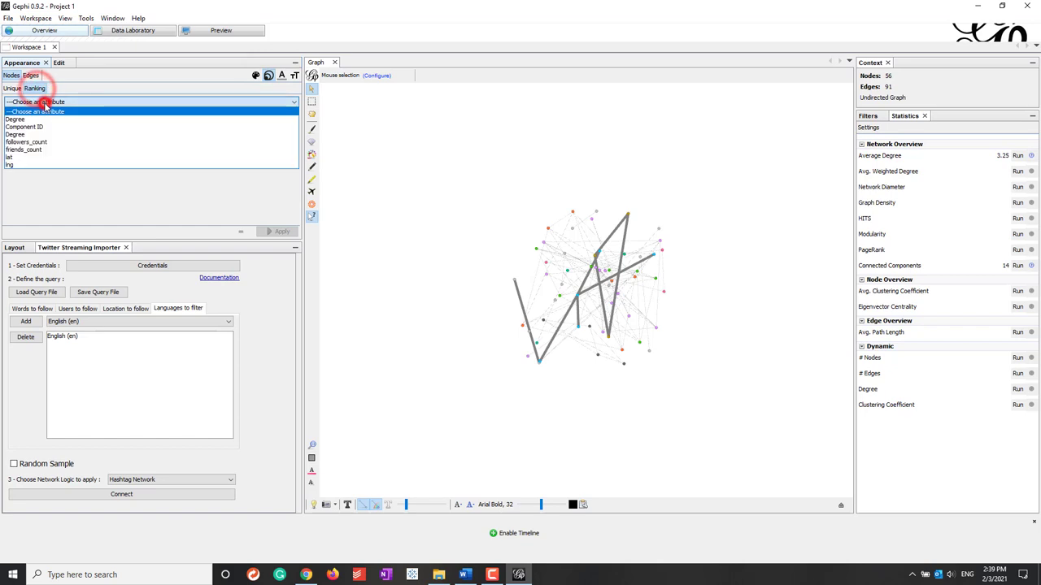
{"action": "left_click", "coordinate": [91, 135]}
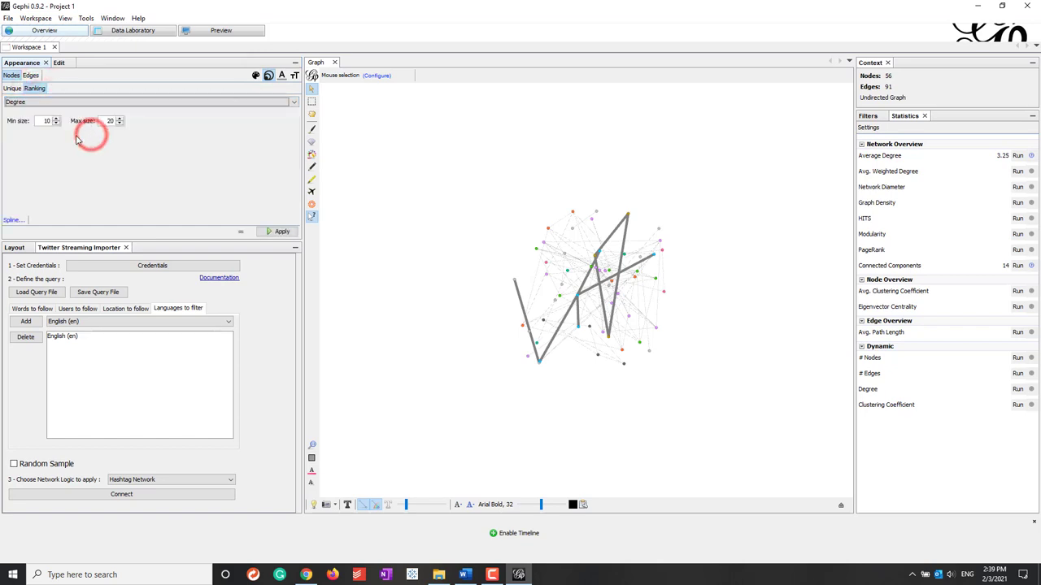
{"action": "double_click", "coordinate": [44, 120]}
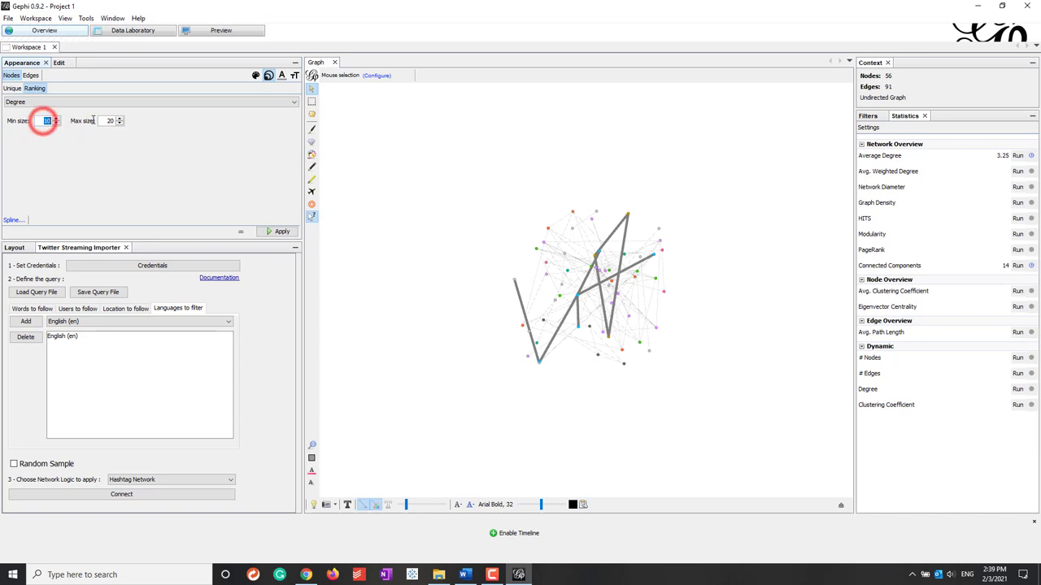
{"action": "double_click", "coordinate": [108, 121]}
{"action": "type", "text": "50"}
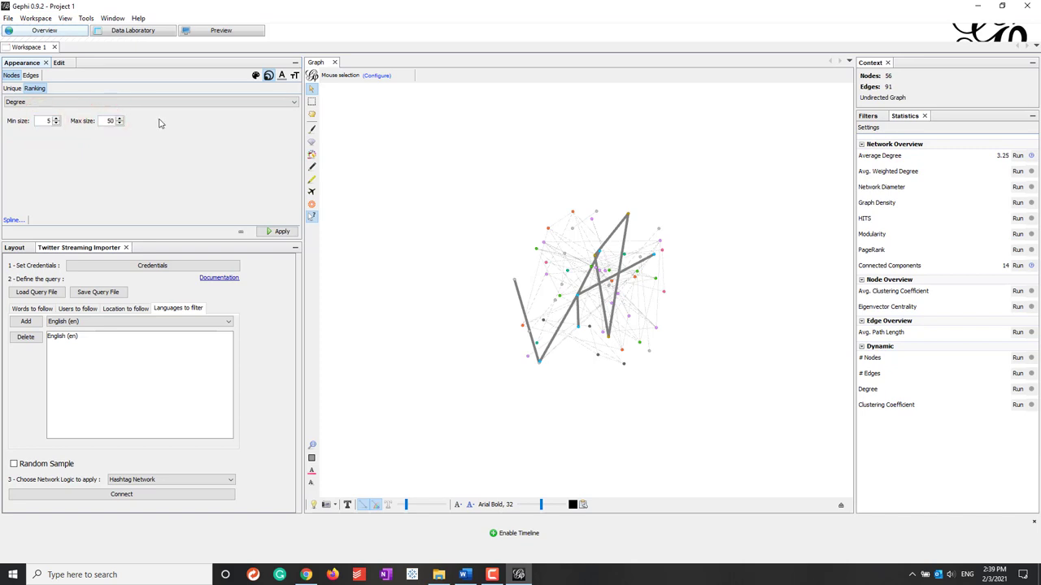
{"action": "left_click", "coordinate": [166, 166]}
{"action": "left_click", "coordinate": [277, 232]}
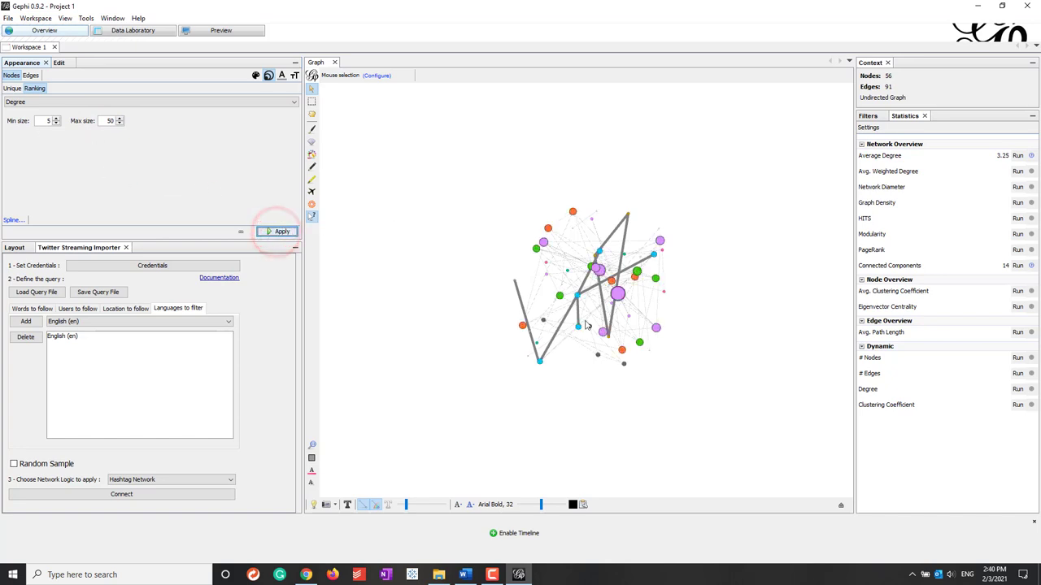
Show the node labels in the graph and scale their text by node size.
{"action": "left_click", "coordinate": [347, 505]}
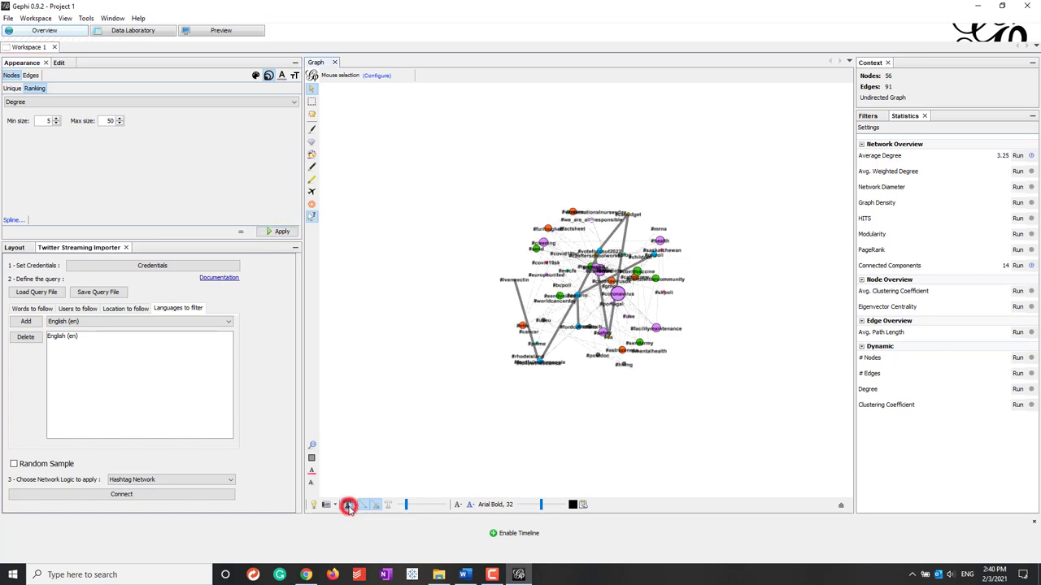
{"action": "left_click", "coordinate": [456, 506]}
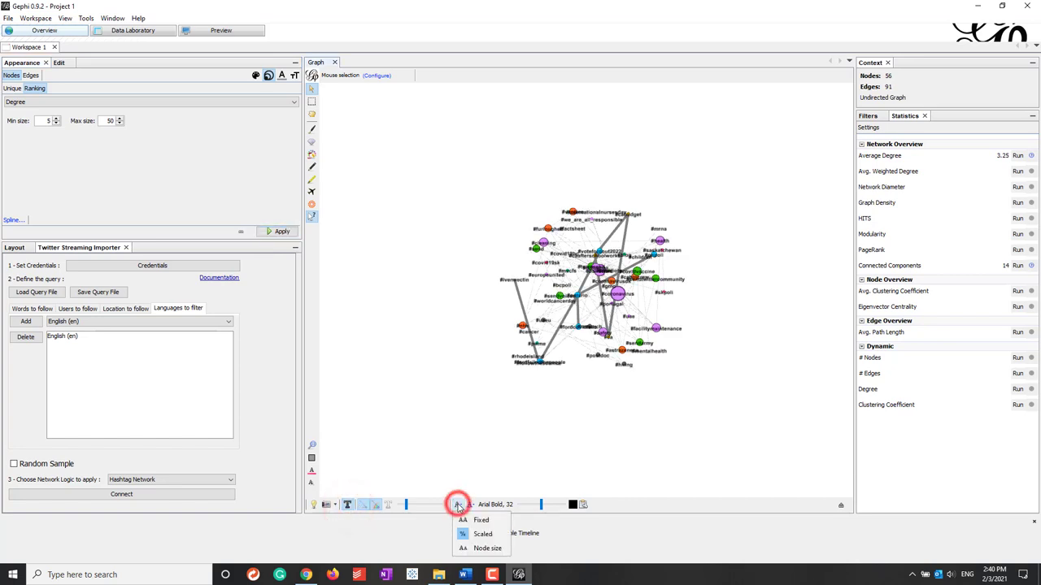
{"action": "left_click", "coordinate": [481, 549]}
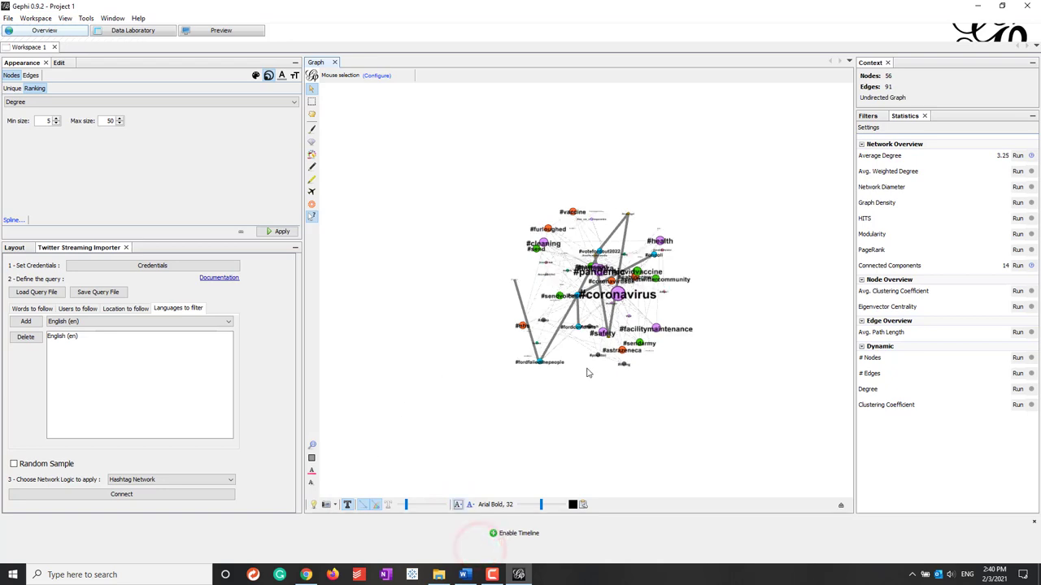
{"action": "scroll", "coordinate": [661, 357], "scroll_direction": "up", "scroll_amount": 3}
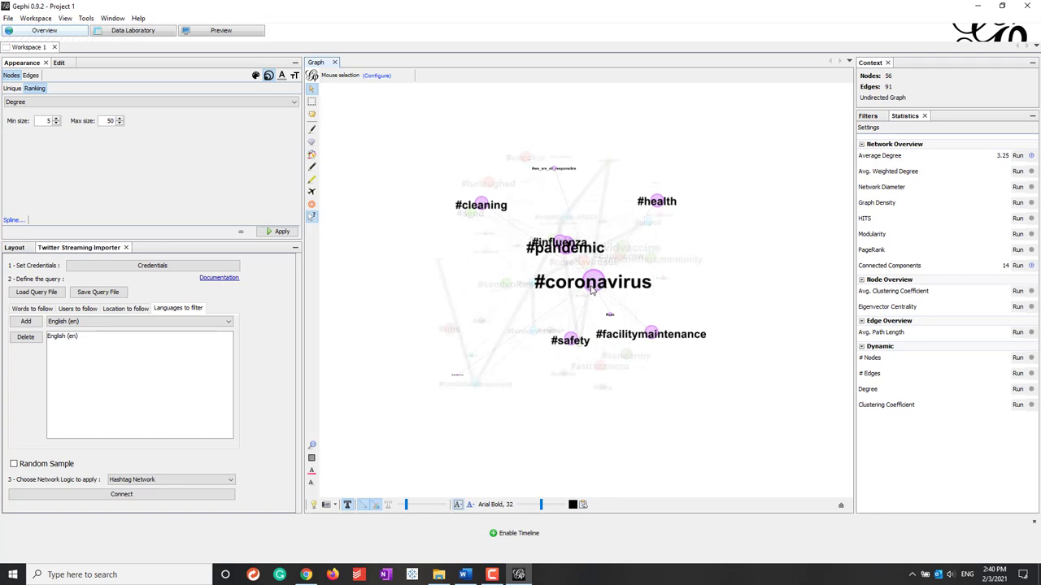
Run the Circular Layout on the hashtag network, with nodes ordered by Component ID.
{"action": "left_click", "coordinate": [7, 250]}
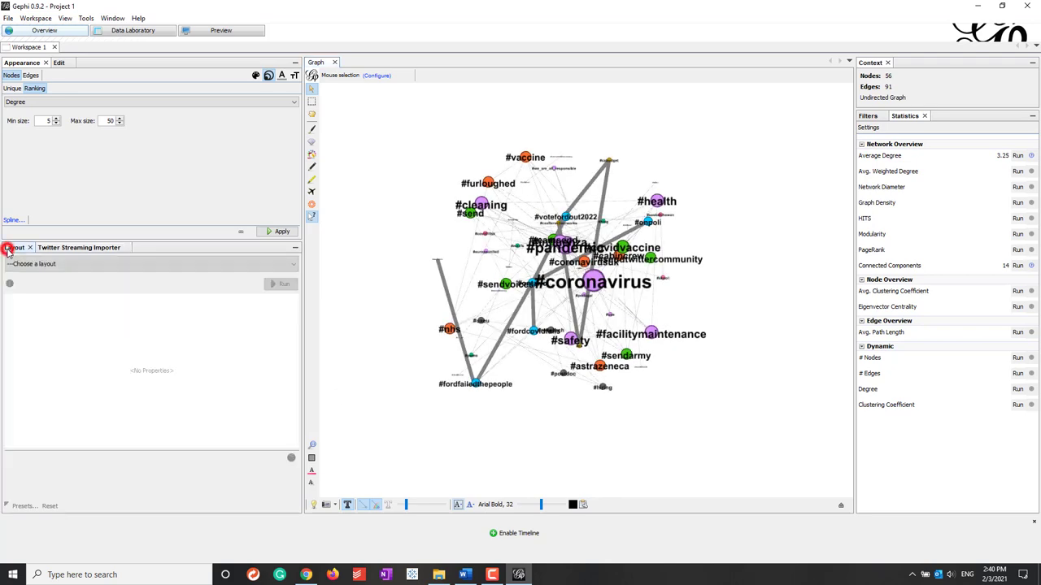
{"action": "left_click", "coordinate": [74, 263]}
{"action": "left_click_drag", "start_coordinate": [292, 284], "coordinate": [293, 316]}
{"action": "scroll", "coordinate": [237, 310], "scroll_direction": "up", "scroll_amount": 2}
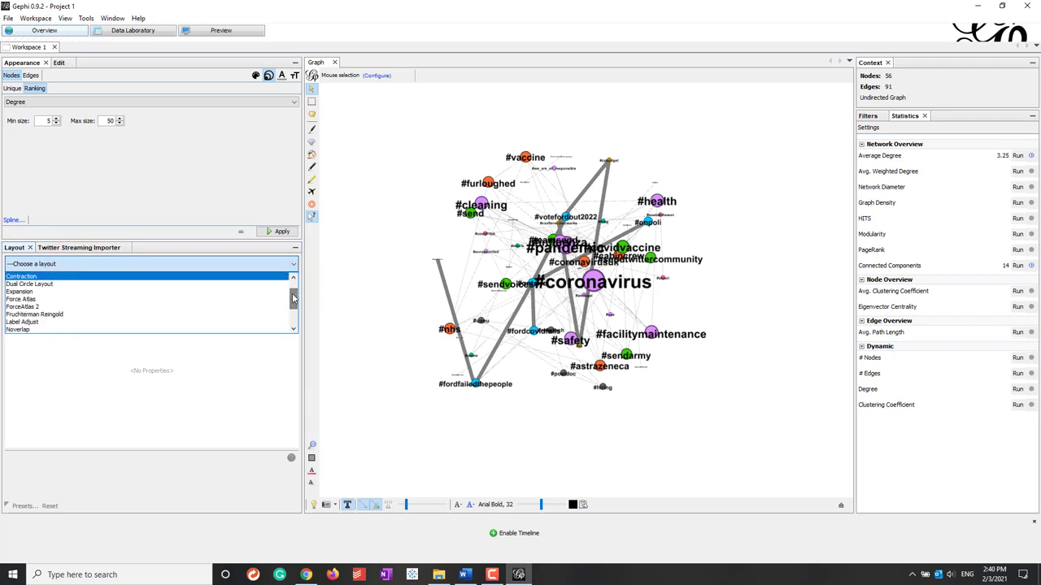
{"action": "left_click", "coordinate": [293, 302]}
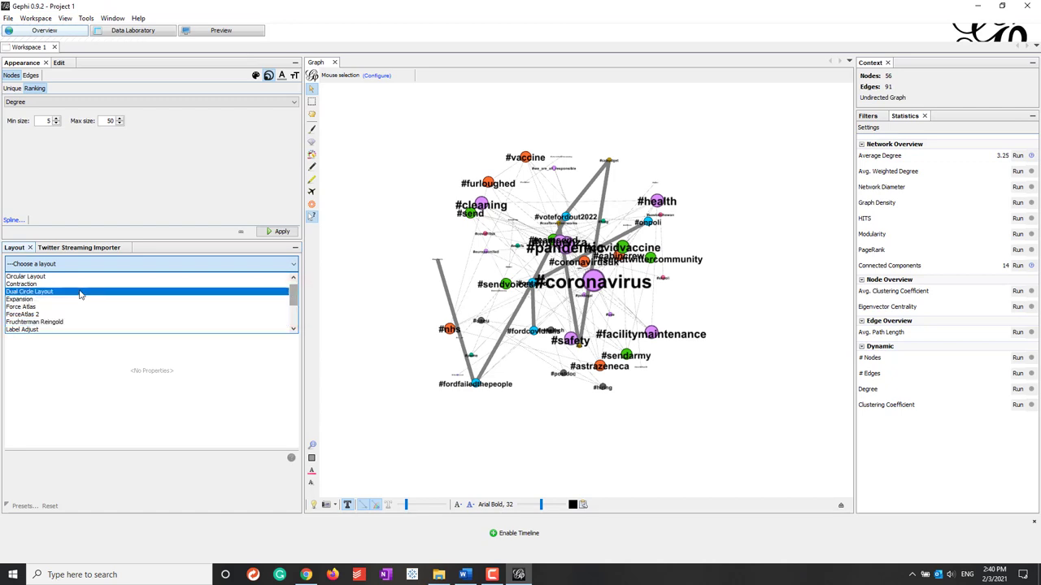
{"action": "scroll", "coordinate": [65, 286], "scroll_direction": "up", "scroll_amount": 1}
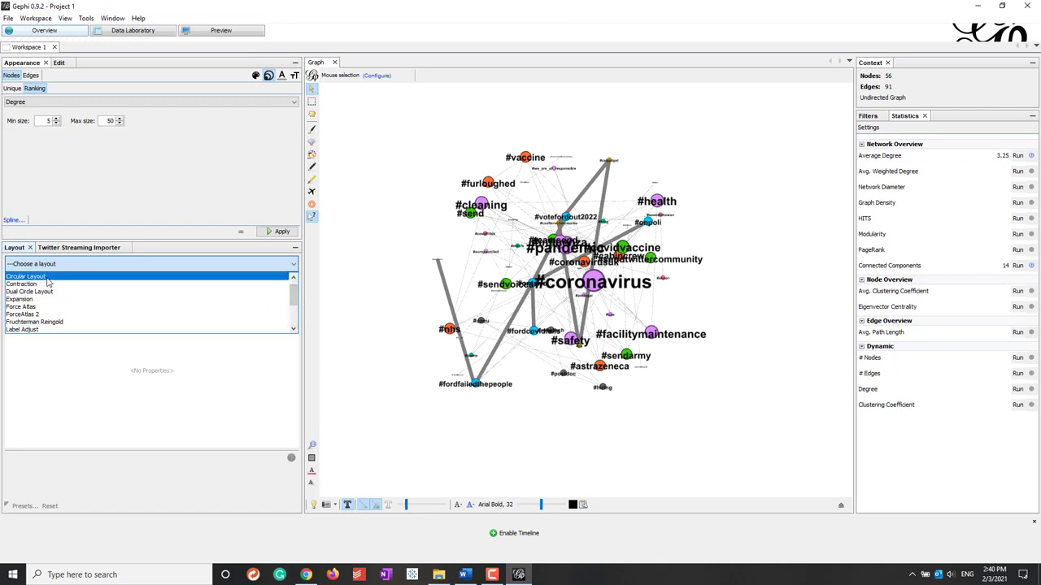
{"action": "left_click", "coordinate": [47, 279]}
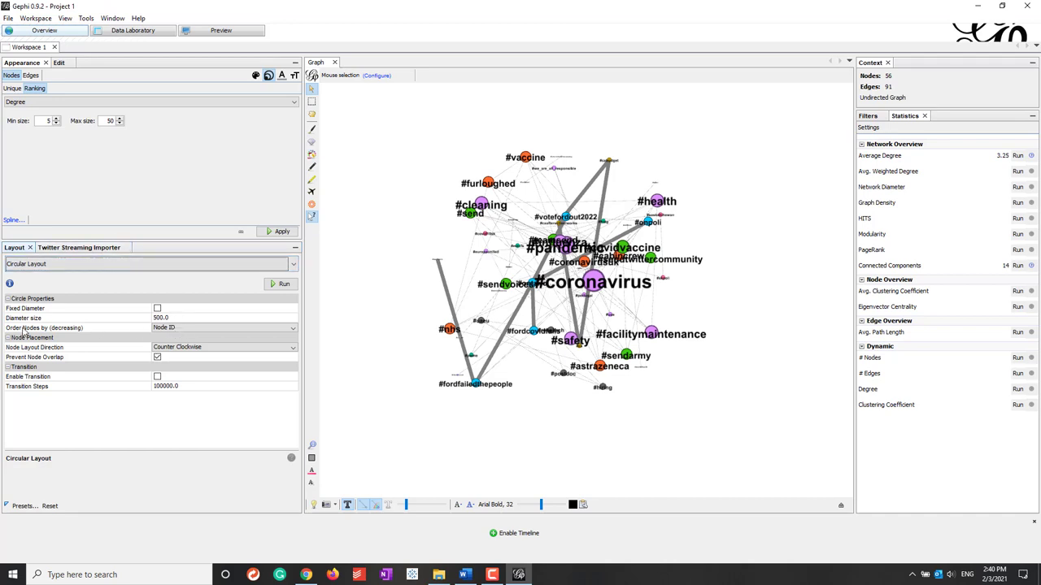
{"action": "left_click", "coordinate": [165, 329]}
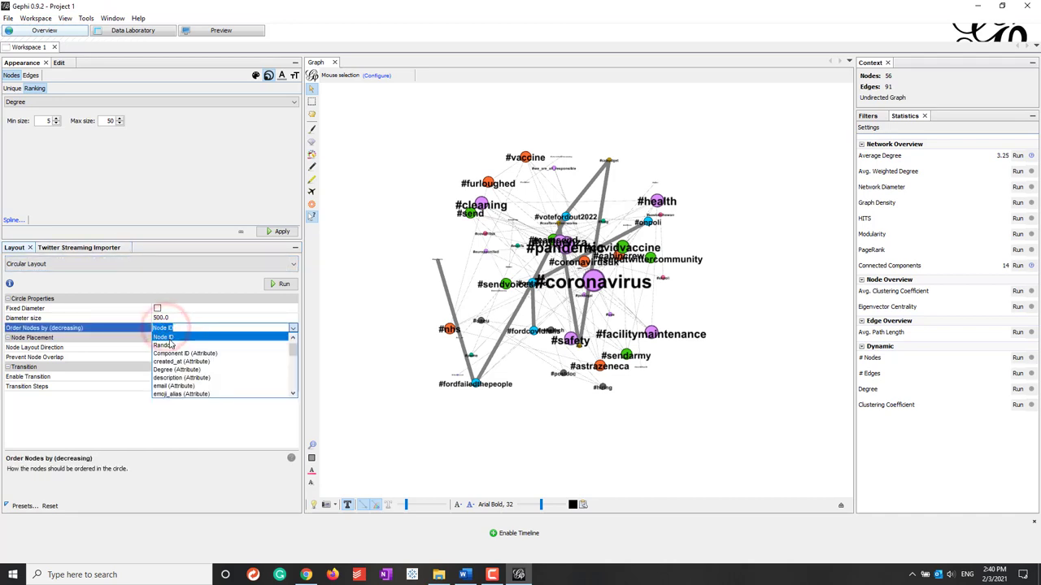
{"action": "left_click", "coordinate": [171, 354]}
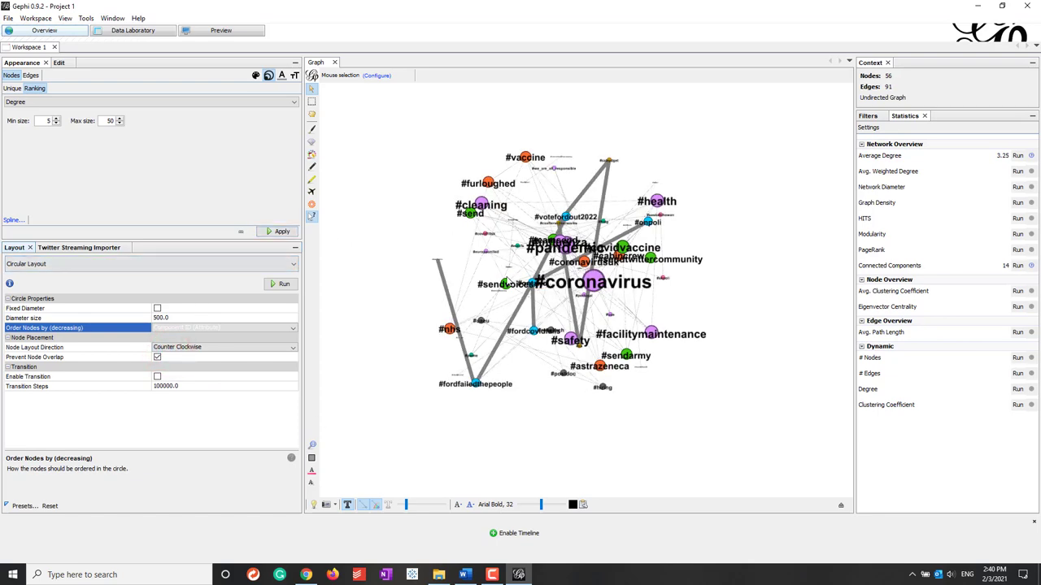
{"action": "left_click", "coordinate": [284, 285]}
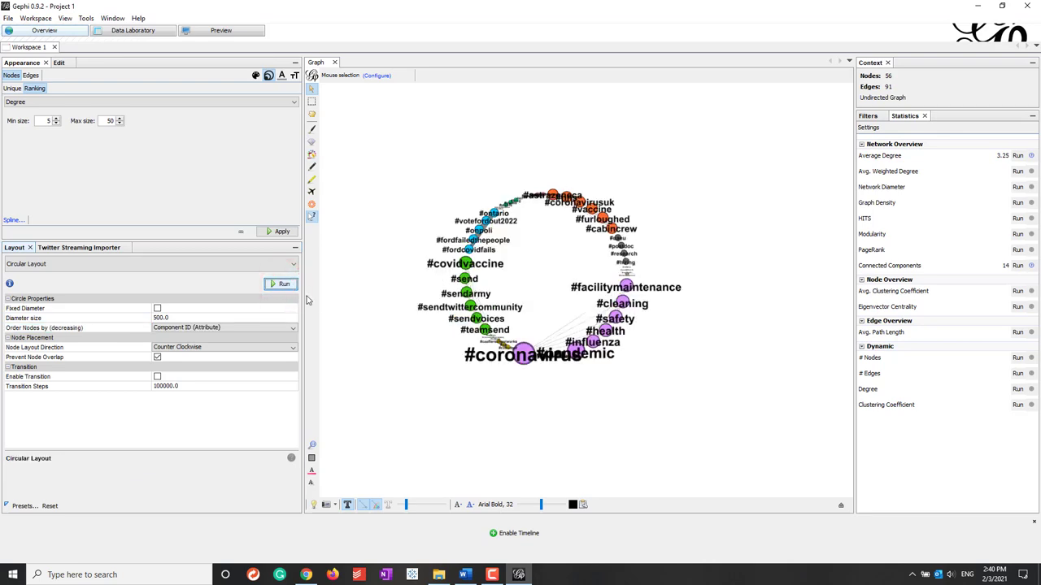
{"action": "scroll", "coordinate": [569, 233], "scroll_direction": "up", "scroll_amount": 2}
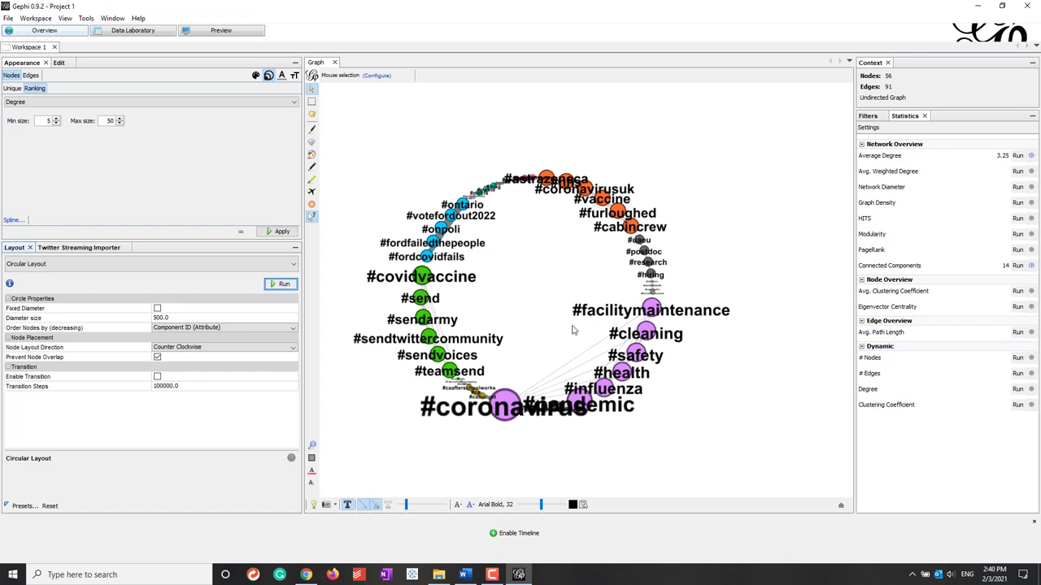
{"action": "scroll", "coordinate": [669, 254], "scroll_direction": "down", "scroll_amount": 2}
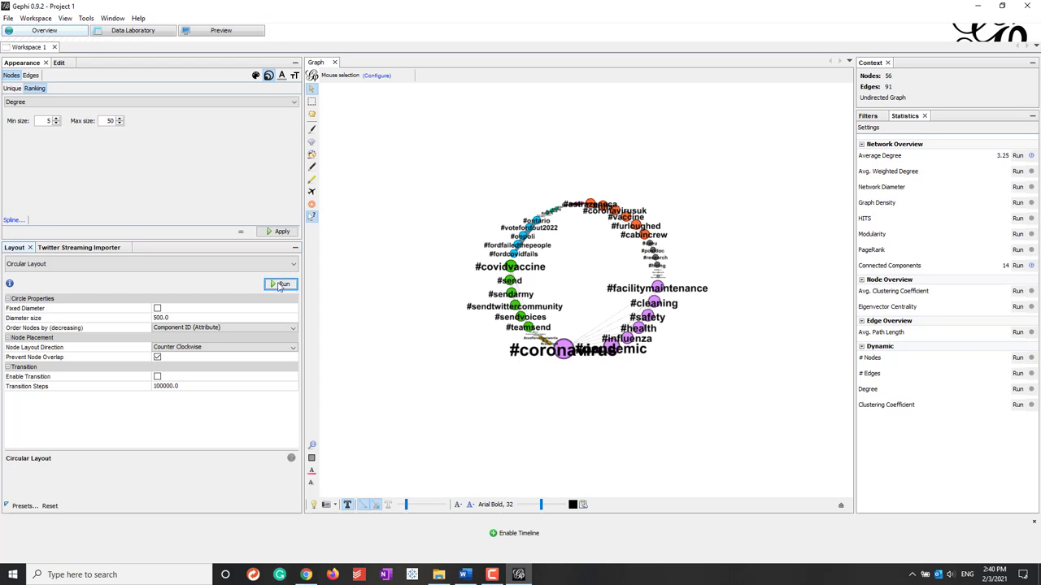
Enlarge the circle by running the Expansion layout twice with a scale factor of 1.2.
{"action": "left_click", "coordinate": [96, 263]}
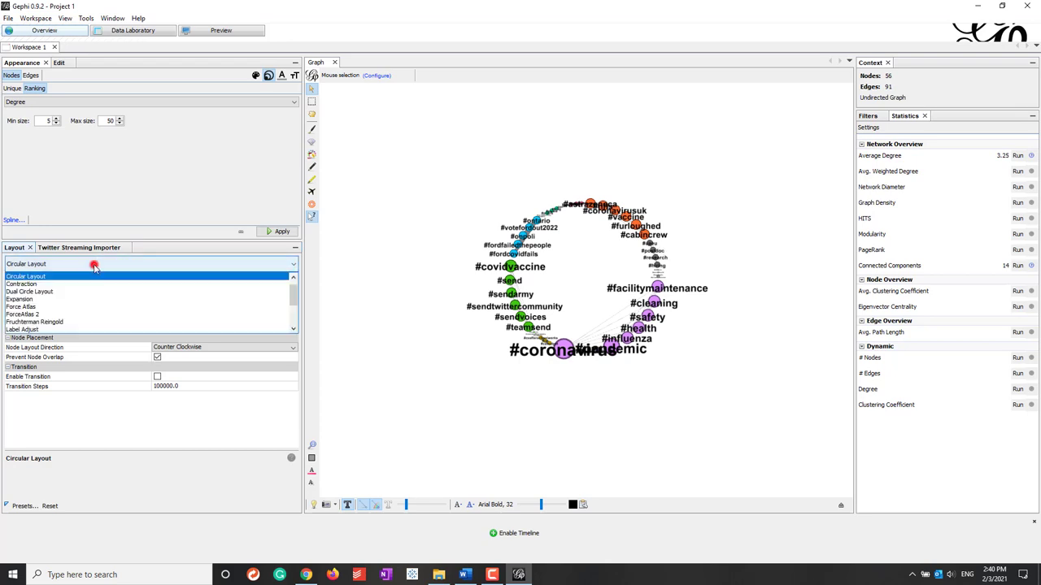
{"action": "left_click", "coordinate": [39, 299]}
{"action": "left_click", "coordinate": [279, 284]}
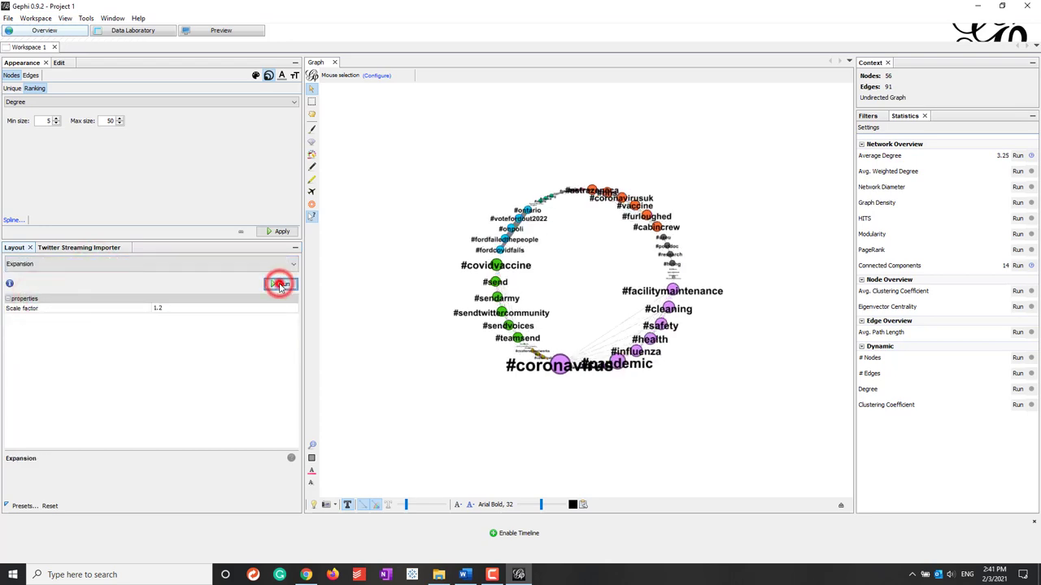
{"action": "left_click", "coordinate": [280, 284]}
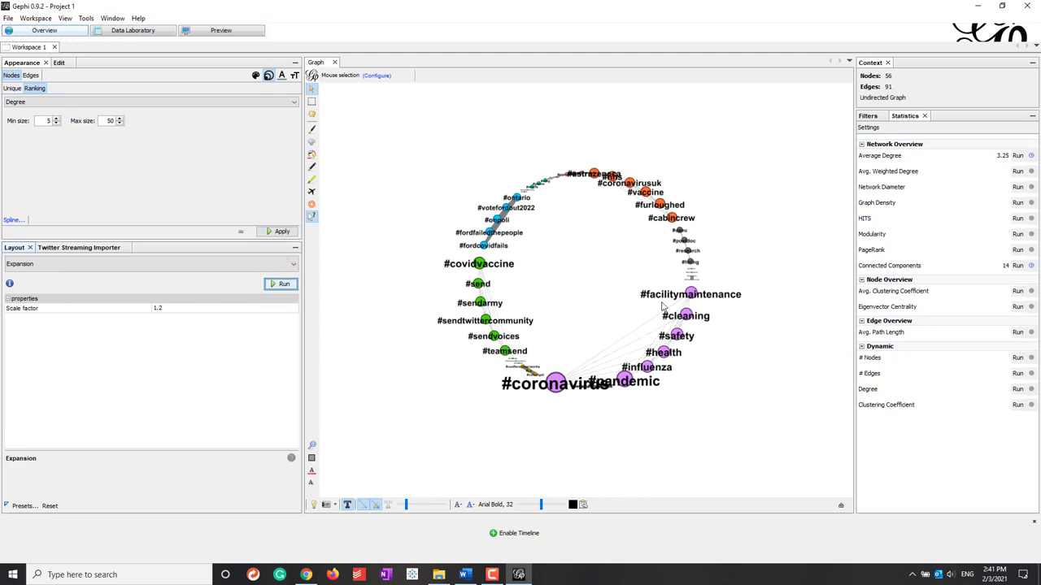
Run the Label Adjust layout to separate overlapping node labels, using speed 1.0 and including node size.
{"action": "left_click", "coordinate": [82, 265]}
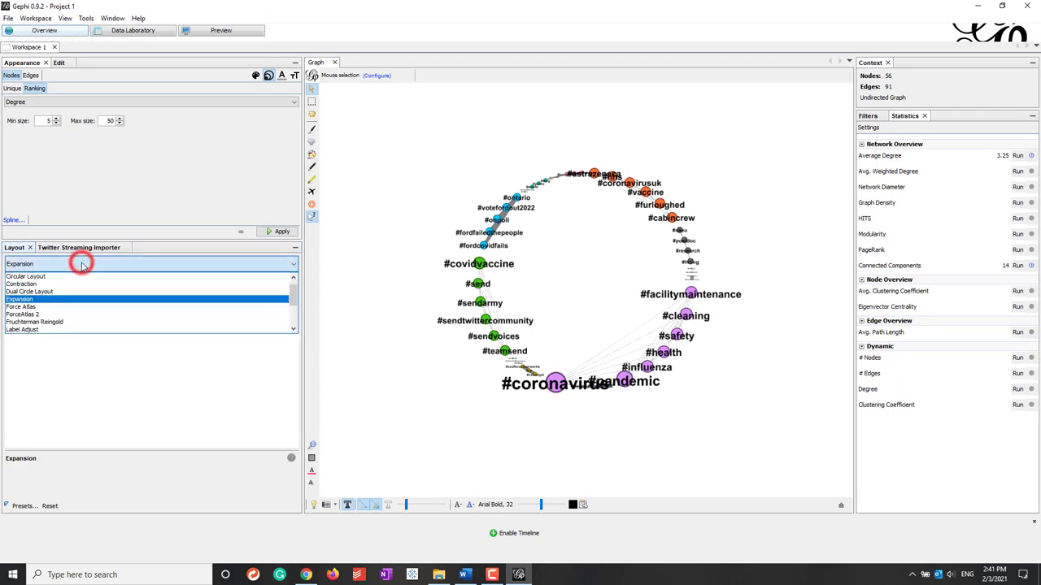
{"action": "left_click", "coordinate": [49, 329]}
{"action": "left_click", "coordinate": [282, 287]}
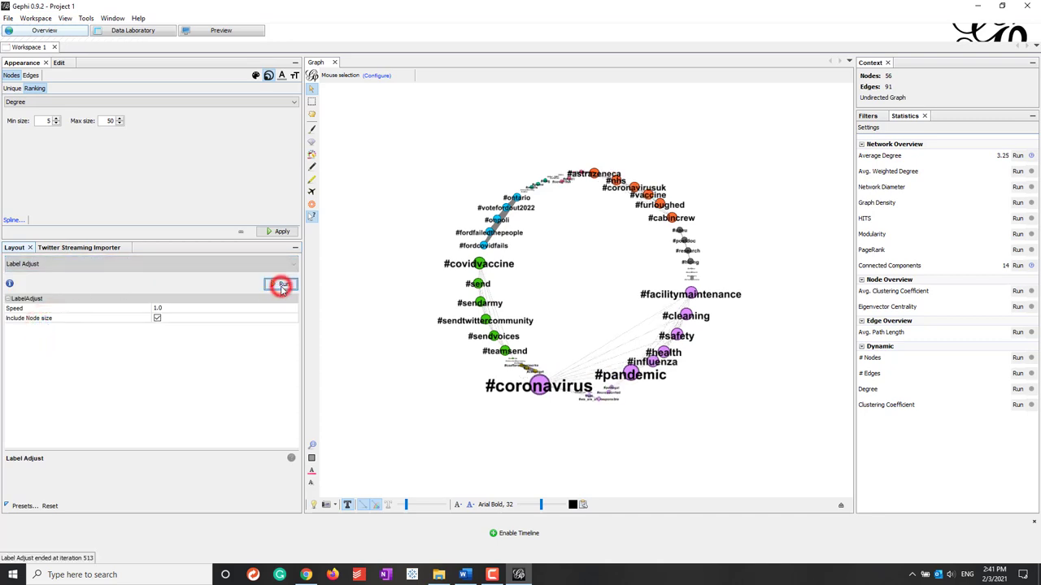
Run the Noverlap layout with speed 3.0, ratio 1.2 and margin 5.0 to separate overlapping nodes.
{"action": "left_click", "coordinate": [127, 263]}
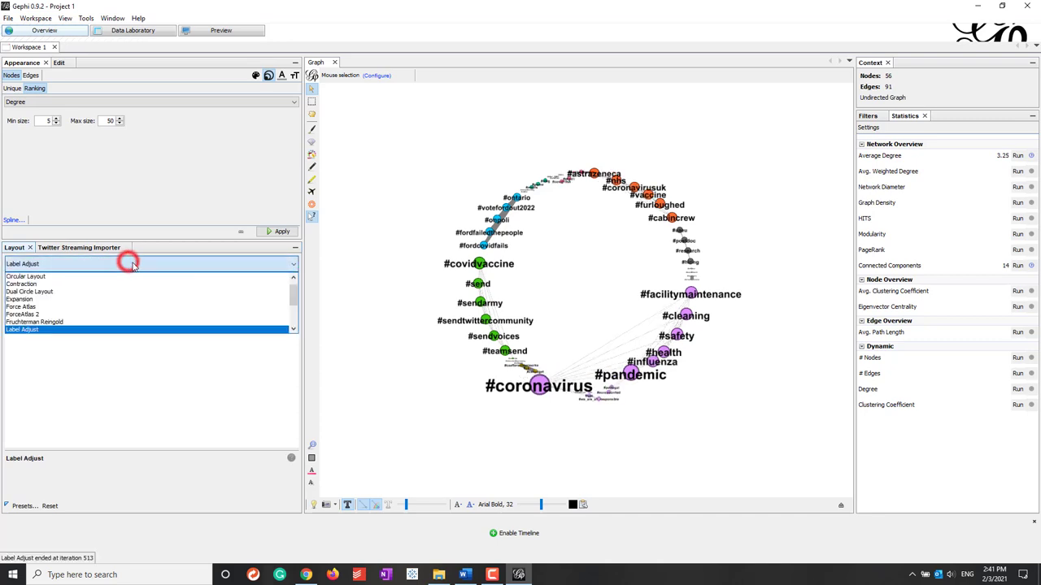
{"action": "left_click_drag", "start_coordinate": [295, 301], "coordinate": [294, 313]}
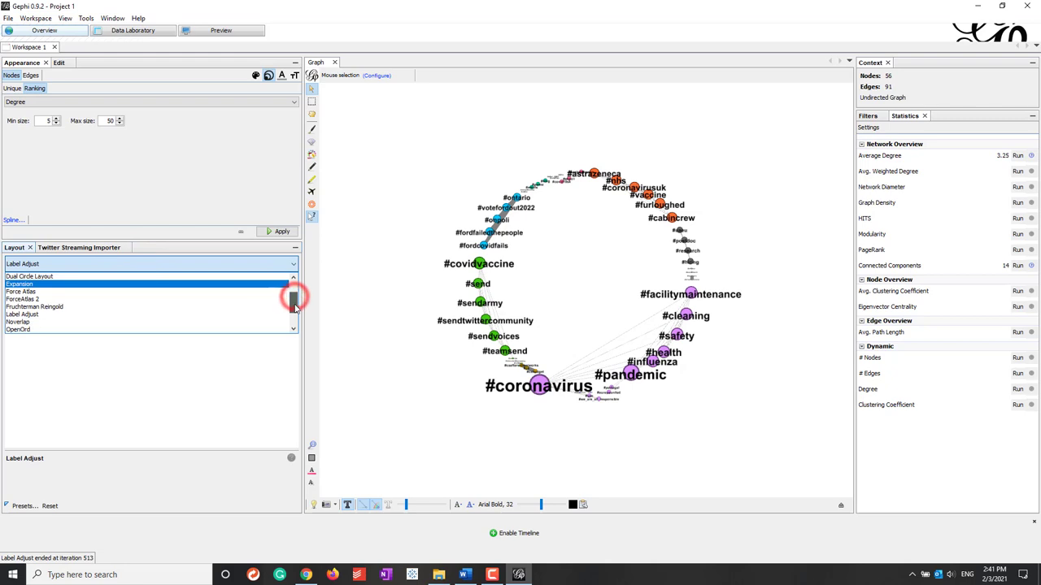
{"action": "left_click", "coordinate": [235, 315]}
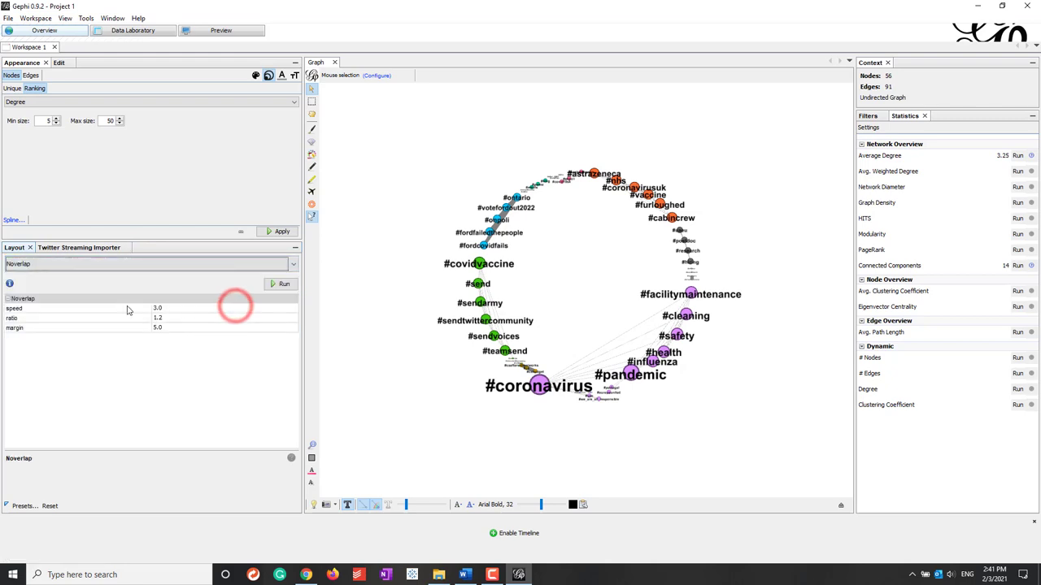
{"action": "left_click", "coordinate": [279, 285]}
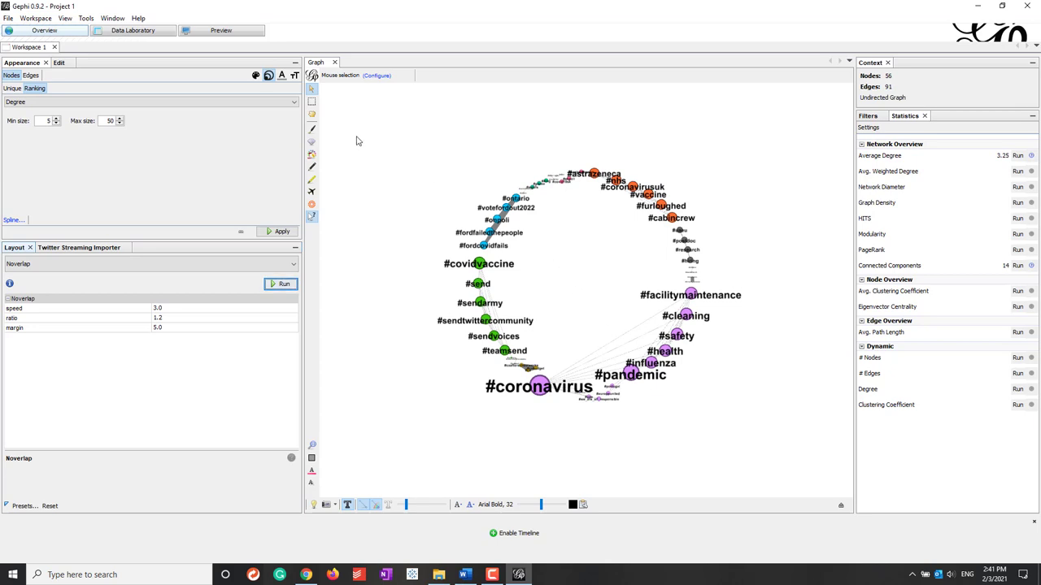
With the Drag tool, move the #coronavirus and #pandemic nodes up into the inside of the circle.
{"action": "left_click", "coordinate": [312, 114]}
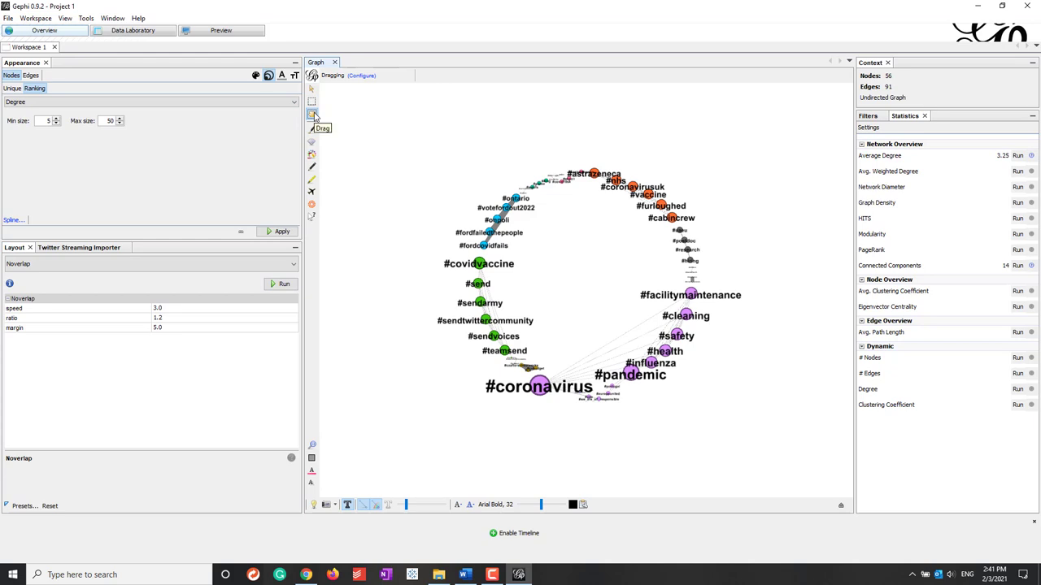
{"action": "left_click_drag", "start_coordinate": [539, 386], "coordinate": [561, 331]}
{"action": "scroll", "coordinate": [617, 250], "scroll_direction": "up", "scroll_amount": 2}
{"action": "left_click_drag", "start_coordinate": [606, 409], "coordinate": [616, 370]}
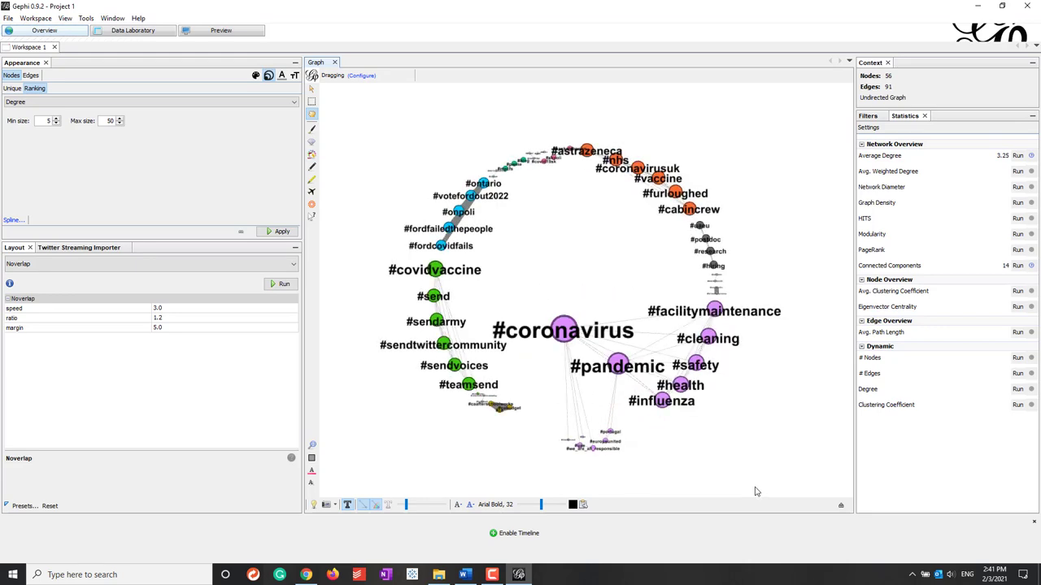
Spread apart the small purple nodes below #coronavirus and #pandemic, including #uae, #portugal and #europeunited.
{"action": "scroll", "coordinate": [600, 452], "scroll_direction": "up", "scroll_amount": 3}
{"action": "left_click_drag", "start_coordinate": [572, 445], "coordinate": [543, 419]}
{"action": "mouse_move", "coordinate": [615, 423]}
{"action": "left_mouse_down"}
{"action": "mouse_move", "coordinate": [610, 367]}
{"action": "mouse_move", "coordinate": [614, 424]}
{"action": "left_mouse_up"}
{"action": "scroll", "coordinate": [544, 429], "scroll_direction": "down", "scroll_amount": 2}
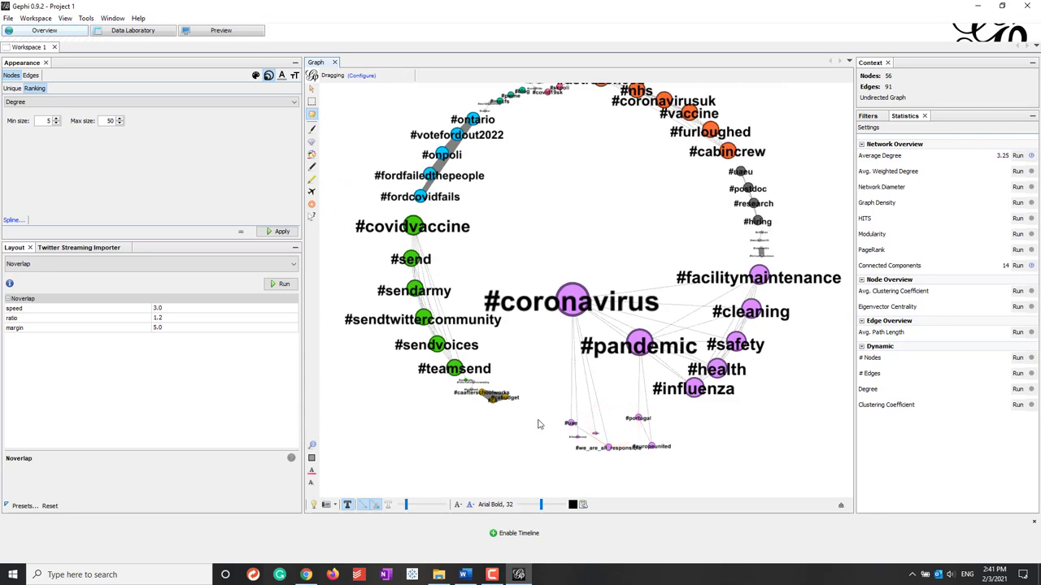
Rearrange the blue cluster so #ontario sits centrally between #onpoli, #votefordout2022, #fordcovidfails and #fordfailedthepeople.
{"action": "scroll", "coordinate": [454, 176], "scroll_direction": "up", "scroll_amount": 2}
{"action": "left_click_drag", "start_coordinate": [454, 176], "coordinate": [574, 213]}
{"action": "scroll", "coordinate": [550, 284], "scroll_direction": "down", "scroll_amount": 2}
{"action": "scroll", "coordinate": [499, 138], "scroll_direction": "up", "scroll_amount": 2}
{"action": "left_click_drag", "start_coordinate": [515, 169], "coordinate": [490, 246]}
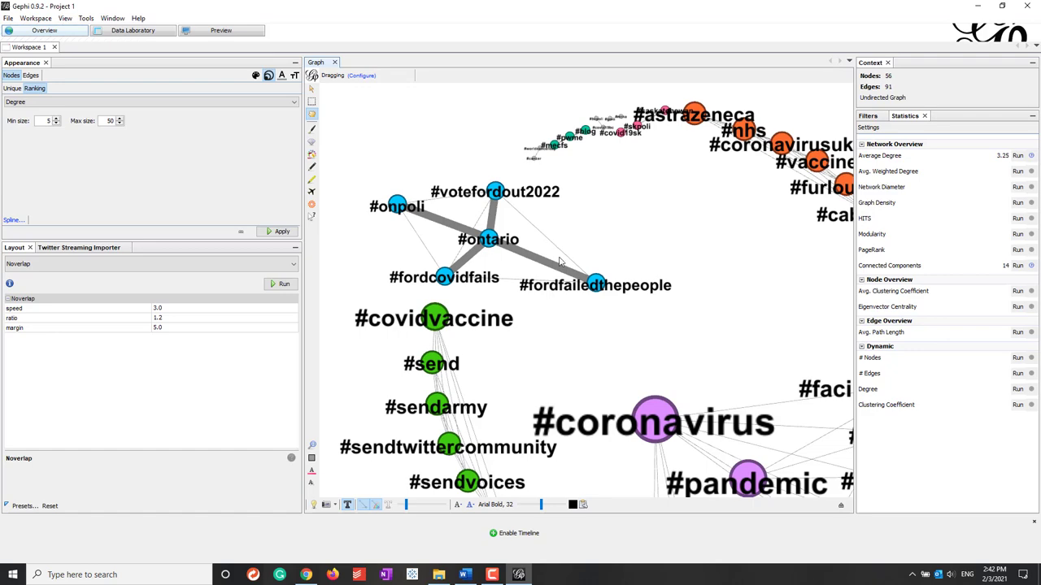
Pull #saskatchewan, #mecfs and #astrazeneca out of the ring toward the inside, away from their cluster neighbors.
{"action": "scroll", "coordinate": [591, 93], "scroll_direction": "up", "scroll_amount": 2}
{"action": "left_click_drag", "start_coordinate": [685, 122], "coordinate": [668, 245]}
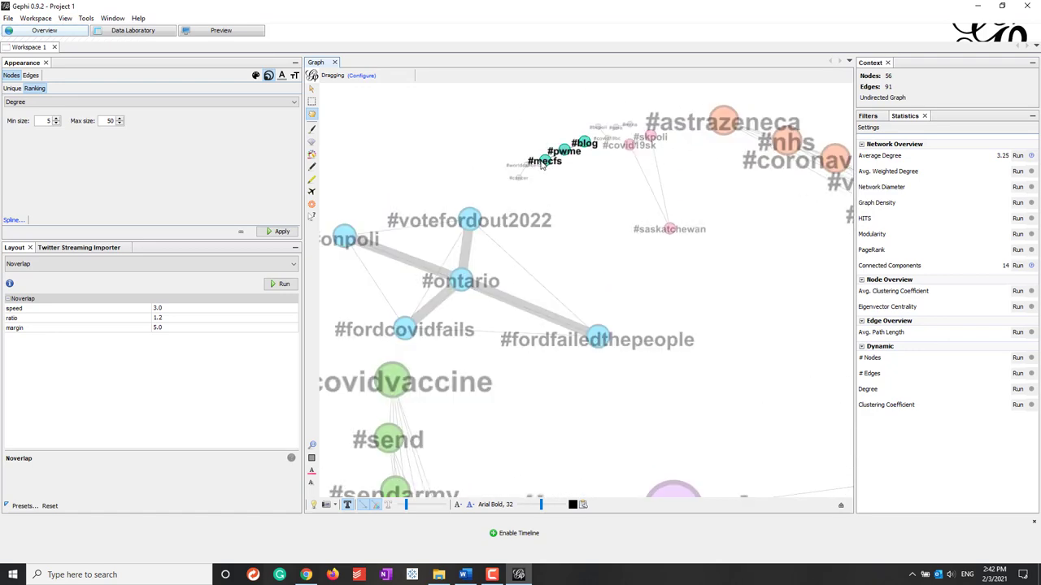
{"action": "left_click_drag", "start_coordinate": [539, 160], "coordinate": [501, 200]}
{"action": "scroll", "coordinate": [561, 157], "scroll_direction": "up", "scroll_amount": 2}
{"action": "scroll", "coordinate": [501, 203], "scroll_direction": "down", "scroll_amount": 2}
{"action": "left_click_drag", "start_coordinate": [657, 176], "coordinate": [712, 319]}
{"action": "scroll", "coordinate": [592, 179], "scroll_direction": "down", "scroll_amount": 2}
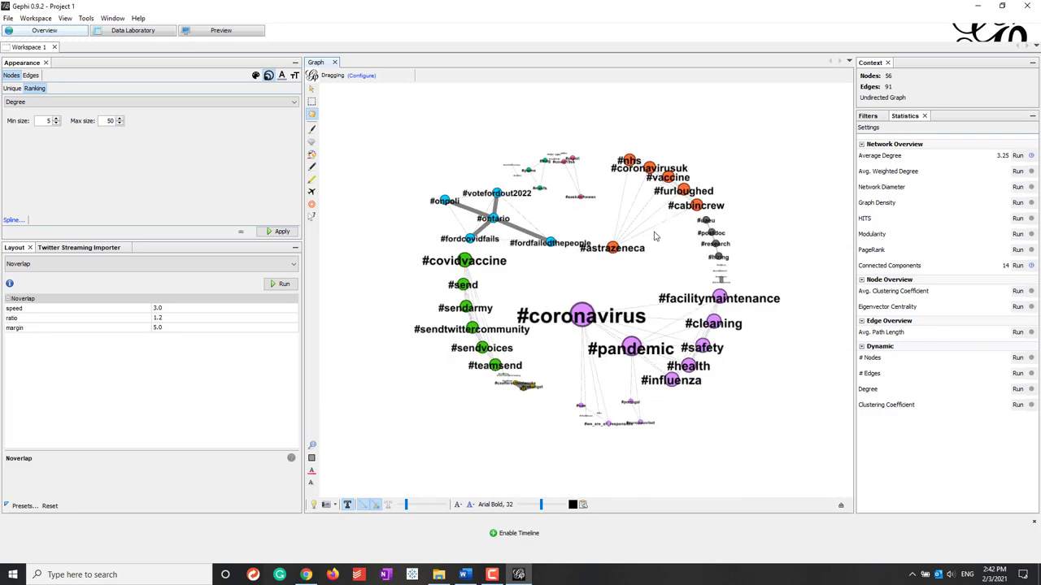
Spread out the gray #research, #postdoc and #hiring cluster and move one node of the thick-edged pair below it inward.
{"action": "scroll", "coordinate": [732, 254], "scroll_direction": "up", "scroll_amount": 2}
{"action": "left_click_drag", "start_coordinate": [705, 237], "coordinate": [743, 269]}
{"action": "scroll", "coordinate": [738, 274], "scroll_direction": "up", "scroll_amount": 4}
{"action": "left_click_drag", "start_coordinate": [679, 289], "coordinate": [526, 289]}
Spread out the green cluster by repositioning #send, #sendarmy and #sendvoices below #covidvaccine.
{"action": "scroll", "coordinate": [836, 266], "scroll_direction": "down", "scroll_amount": 4}
{"action": "left_click_drag", "start_coordinate": [378, 345], "coordinate": [402, 322]}
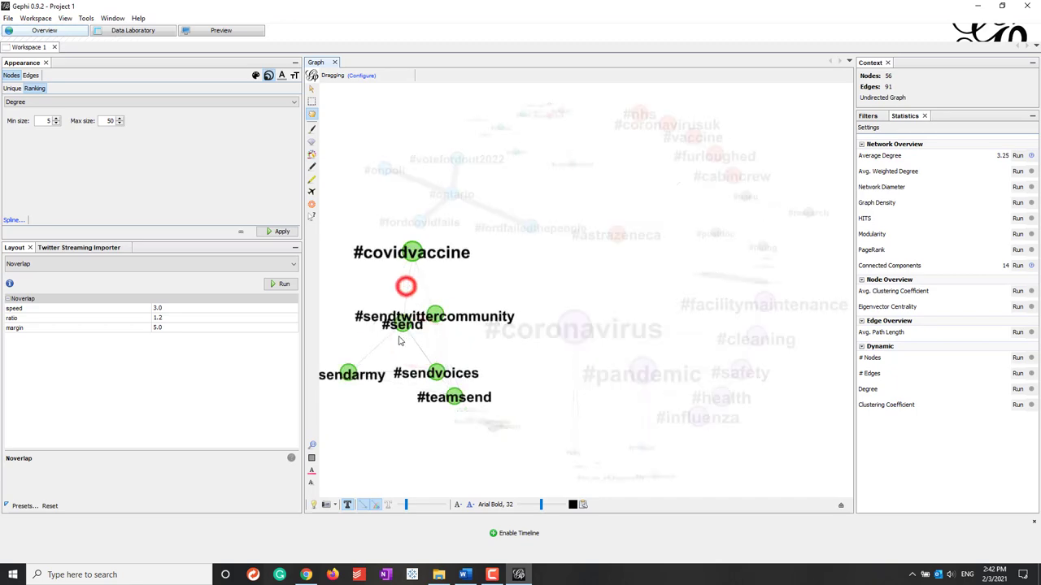
{"action": "left_click_drag", "start_coordinate": [437, 373], "coordinate": [375, 429]}
Arrange the yellow nodes #ca, #cabudget and #caafterschoolworks into an open triangle.
{"action": "scroll", "coordinate": [483, 442], "scroll_direction": "up", "scroll_amount": 5}
{"action": "left_click_drag", "start_coordinate": [531, 397], "coordinate": [512, 462]}
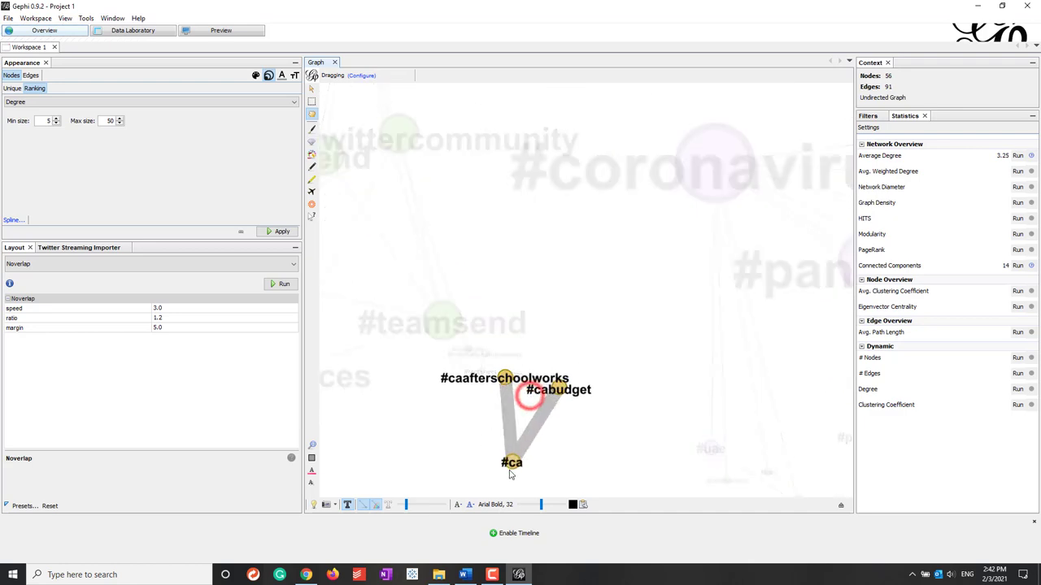
{"action": "left_click_drag", "start_coordinate": [559, 390], "coordinate": [659, 389]}
{"action": "left_click_drag", "start_coordinate": [505, 379], "coordinate": [439, 448]}
{"action": "left_click_drag", "start_coordinate": [511, 462], "coordinate": [583, 477]}
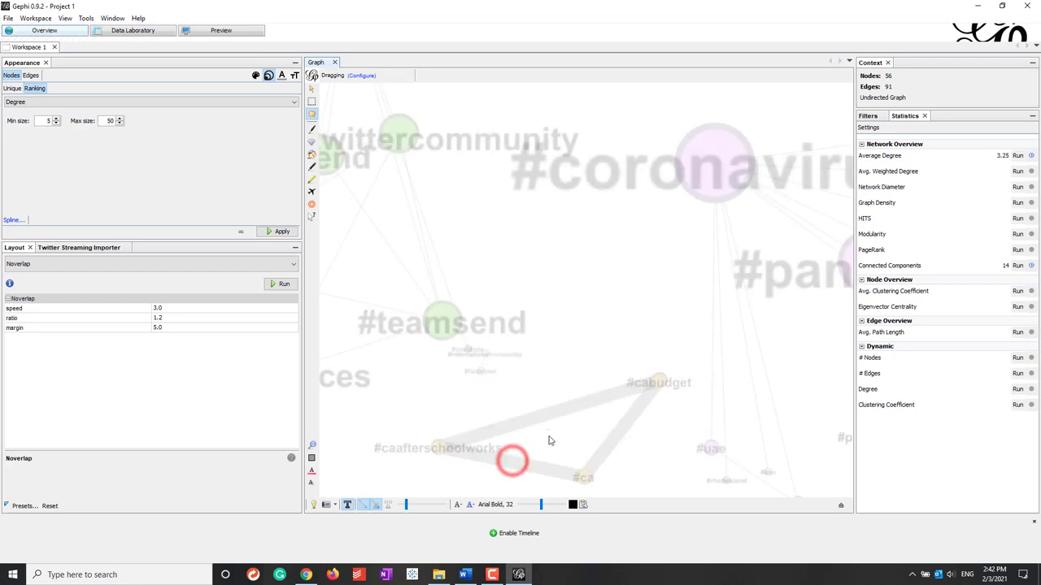
Separate the #factsheet and #internationalnursesday nodes between #teamsend and the yellow triangle.
{"action": "left_click_drag", "start_coordinate": [480, 372], "coordinate": [444, 405]}
{"action": "left_click_drag", "start_coordinate": [486, 352], "coordinate": [537, 361]}
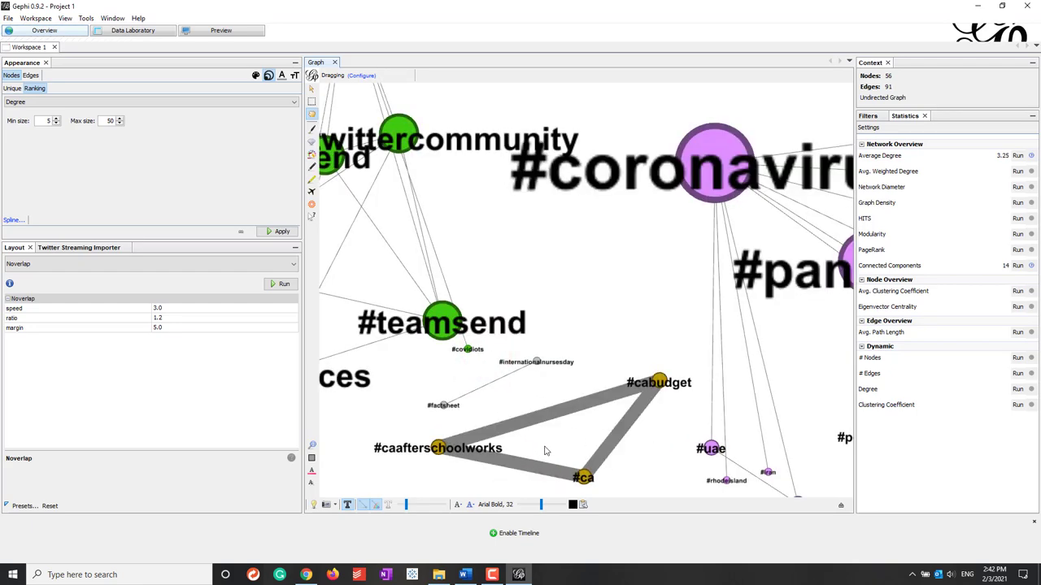
{"action": "scroll", "coordinate": [446, 349], "scroll_direction": "down", "scroll_amount": 3}
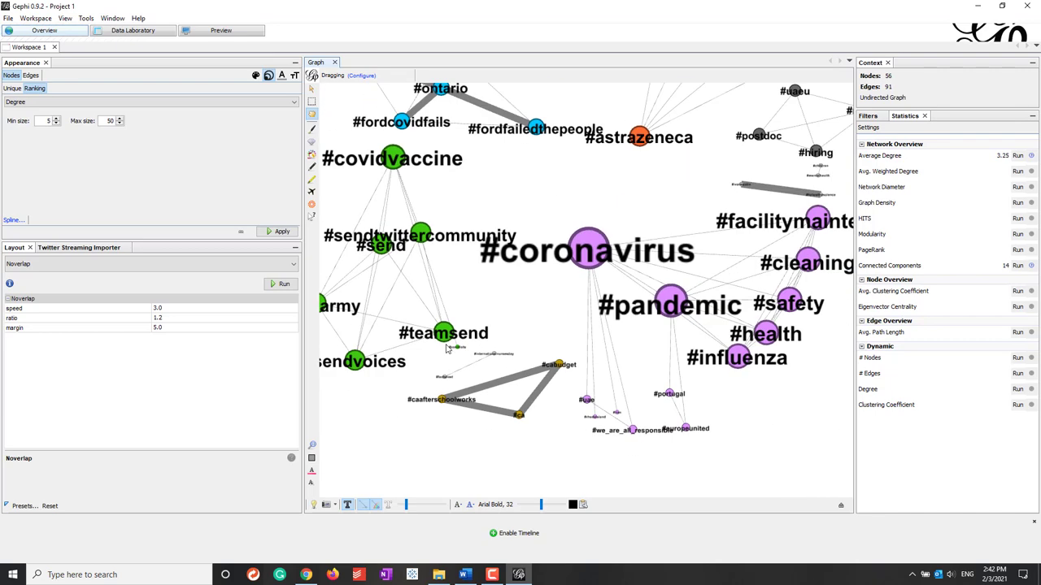
Move #influenza downward and #safety outward to space out the purple cluster around #health.
{"action": "scroll", "coordinate": [446, 348], "scroll_direction": "down", "scroll_amount": 3}
{"action": "left_click_drag", "start_coordinate": [602, 351], "coordinate": [605, 386]}
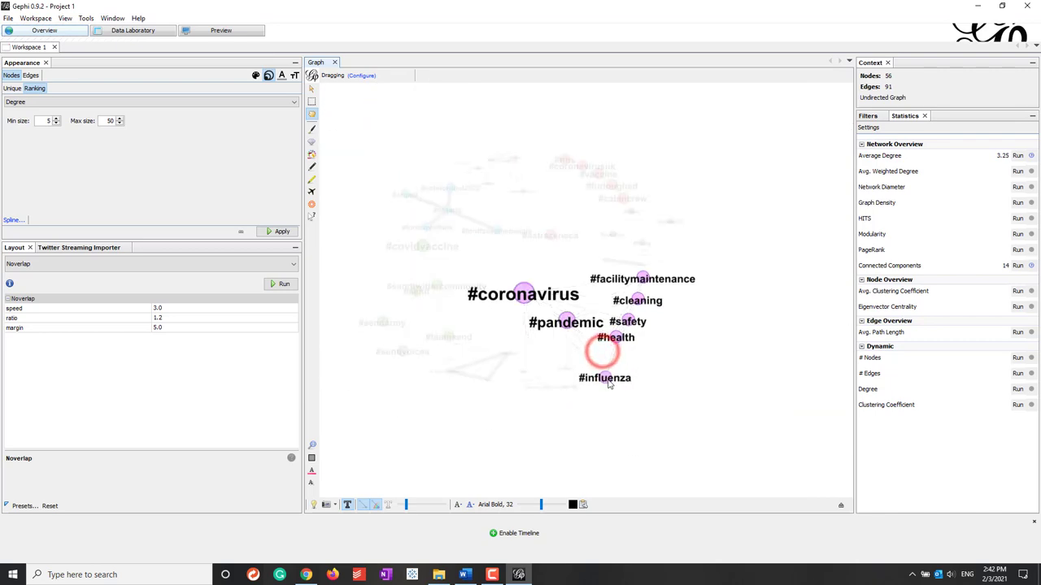
{"action": "left_click_drag", "start_coordinate": [628, 319], "coordinate": [654, 330]}
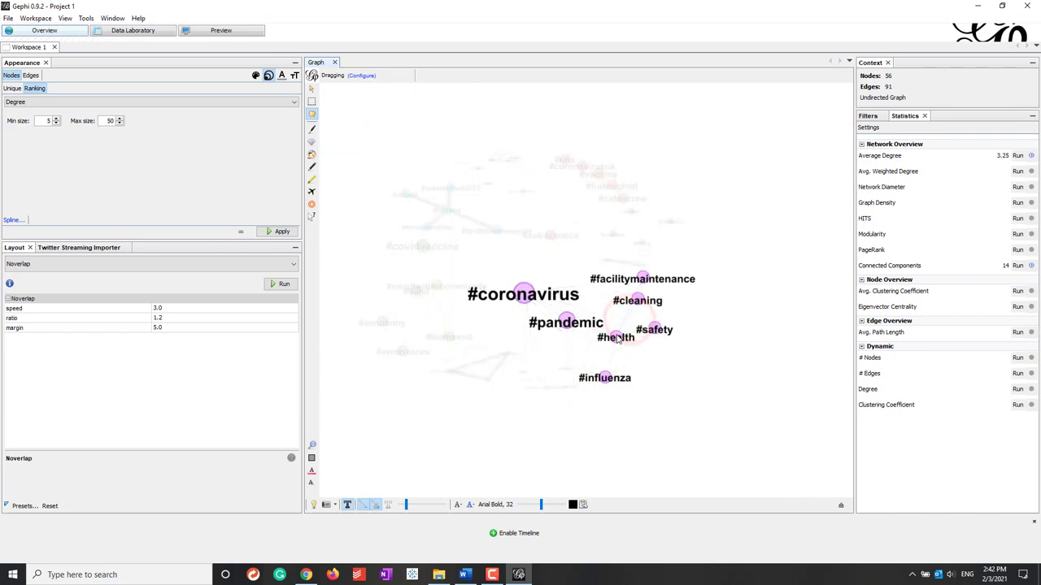
{"action": "scroll", "coordinate": [601, 264], "scroll_direction": "up", "scroll_amount": 5}
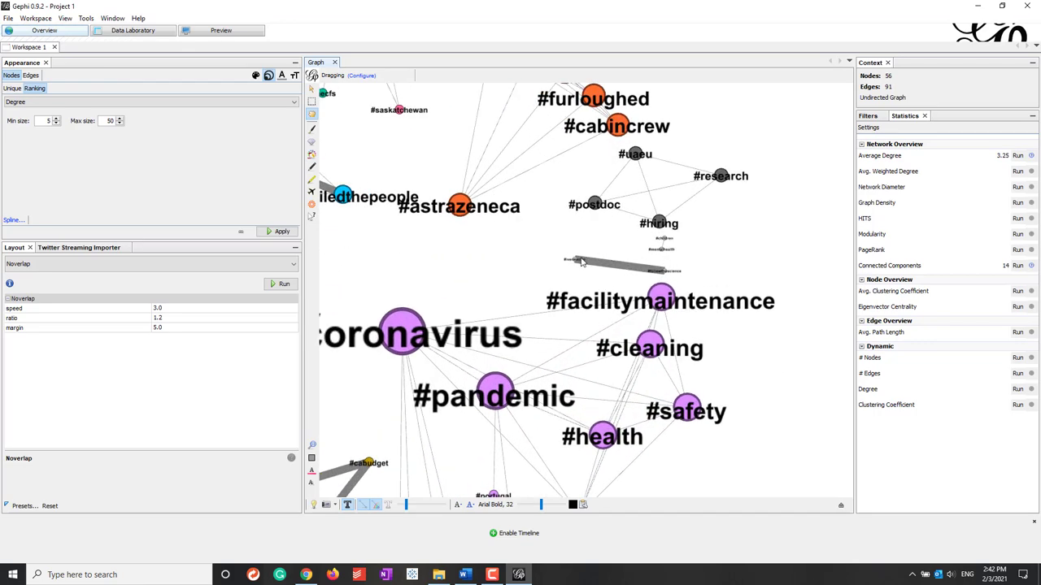
{"action": "left_click", "coordinate": [579, 261]}
Move the #send node outward, clear of the #sendtwittercommunity label.
{"action": "scroll", "coordinate": [740, 285], "scroll_direction": "down", "scroll_amount": 5}
{"action": "scroll", "coordinate": [744, 288], "scroll_direction": "up", "scroll_amount": 3}
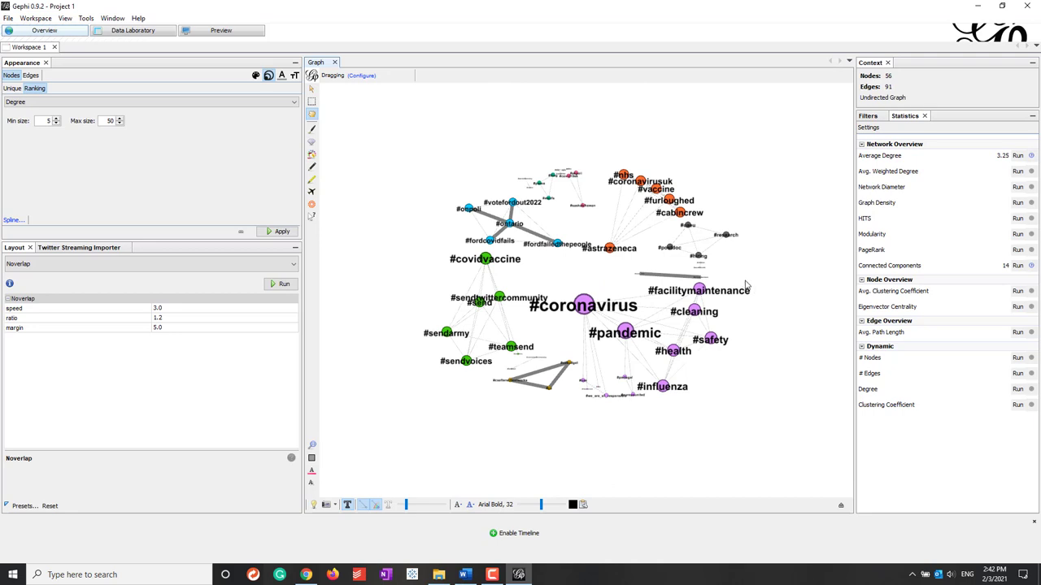
{"action": "scroll", "coordinate": [745, 285], "scroll_direction": "up", "scroll_amount": 2}
{"action": "left_click_drag", "start_coordinate": [441, 318], "coordinate": [395, 292]}
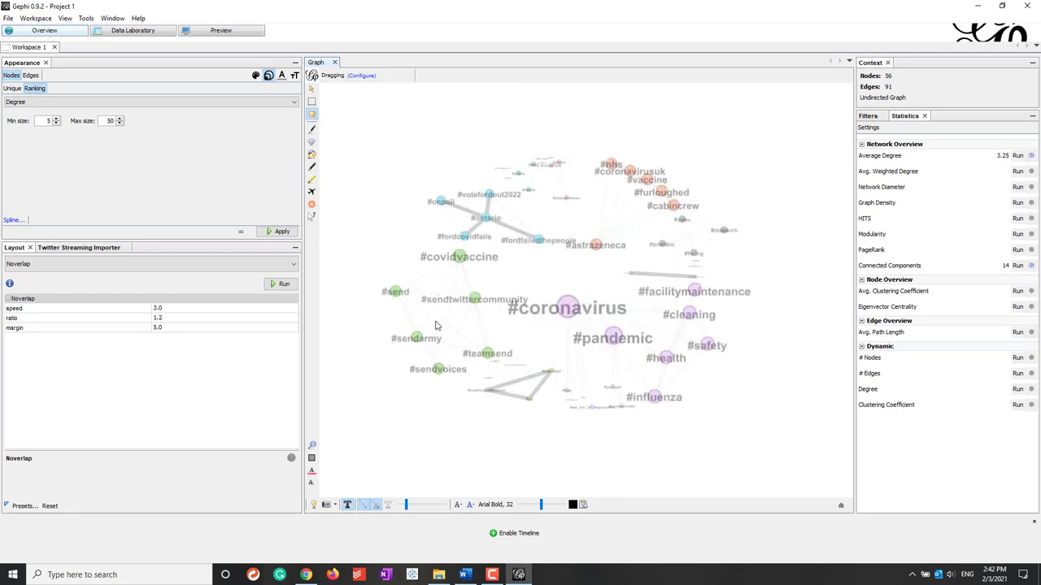
Try an S-shaped interpolation spline from the templates for the degree-based node size ranking and apply it.
{"action": "left_click", "coordinate": [10, 221]}
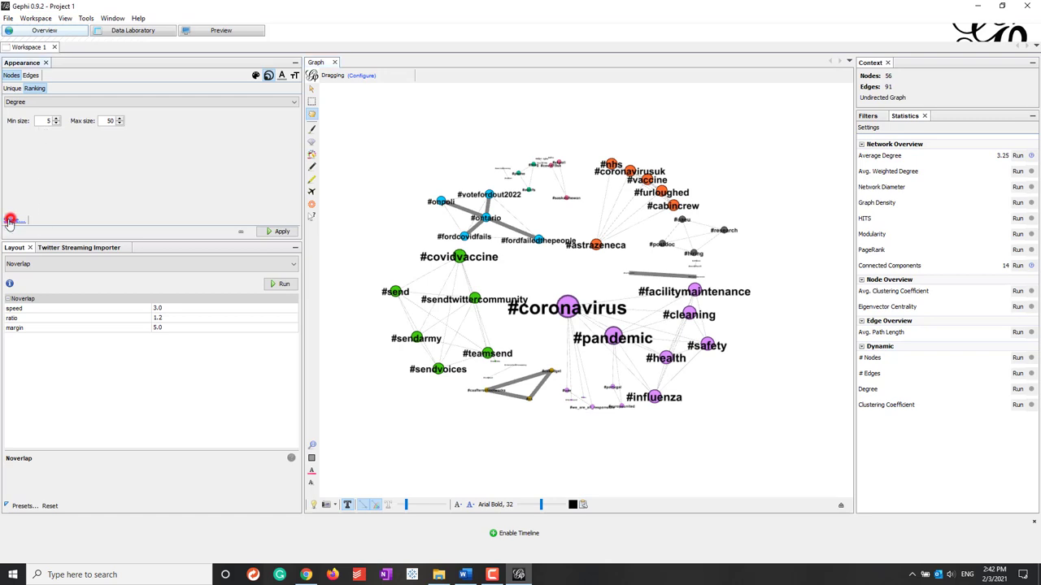
{"action": "left_click_drag", "start_coordinate": [652, 274], "coordinate": [652, 371]}
{"action": "scroll", "coordinate": [651, 371], "scroll_direction": "up", "scroll_amount": 5}
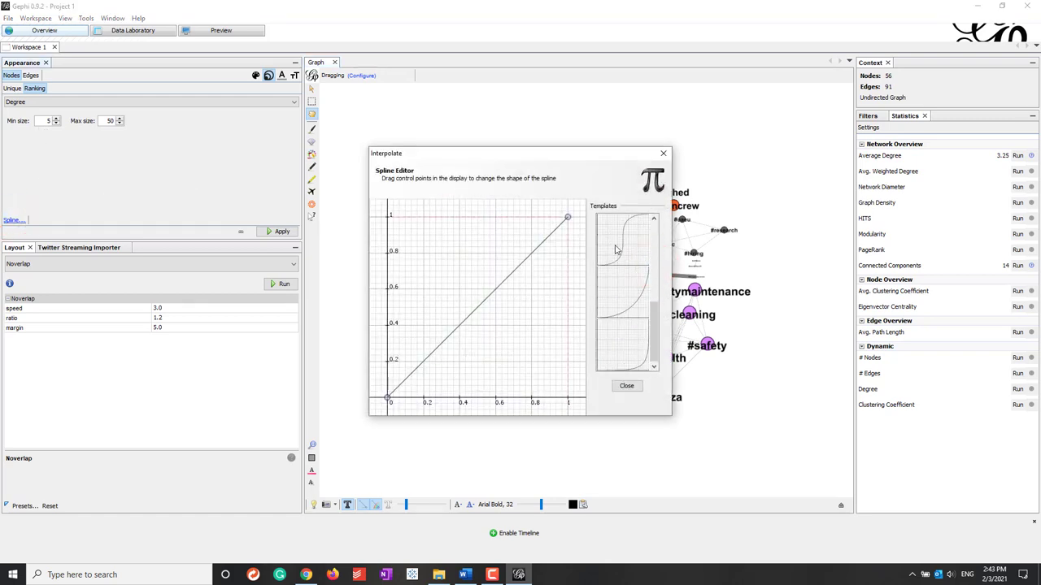
{"action": "left_click", "coordinate": [617, 246]}
{"action": "left_click", "coordinate": [628, 385]}
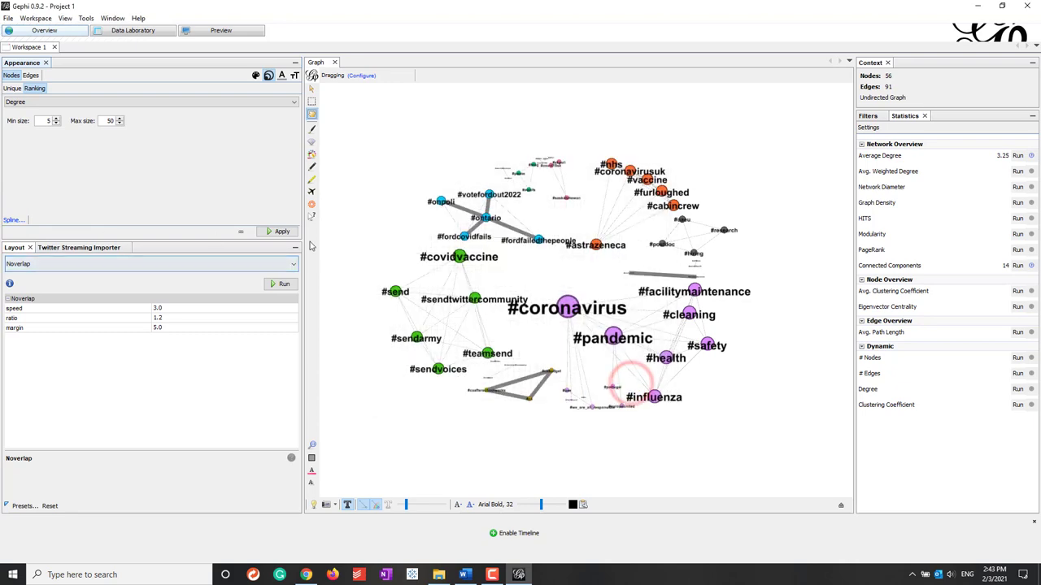
{"action": "left_click", "coordinate": [279, 231]}
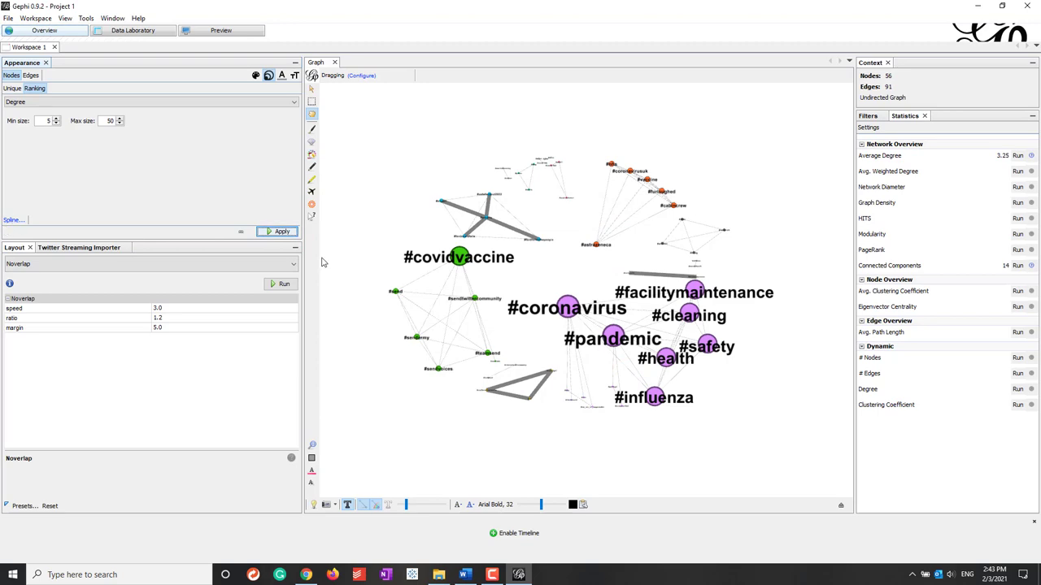
Switch the node size spline back to the linear template and reapply the degree ranking.
{"action": "left_click", "coordinate": [13, 219]}
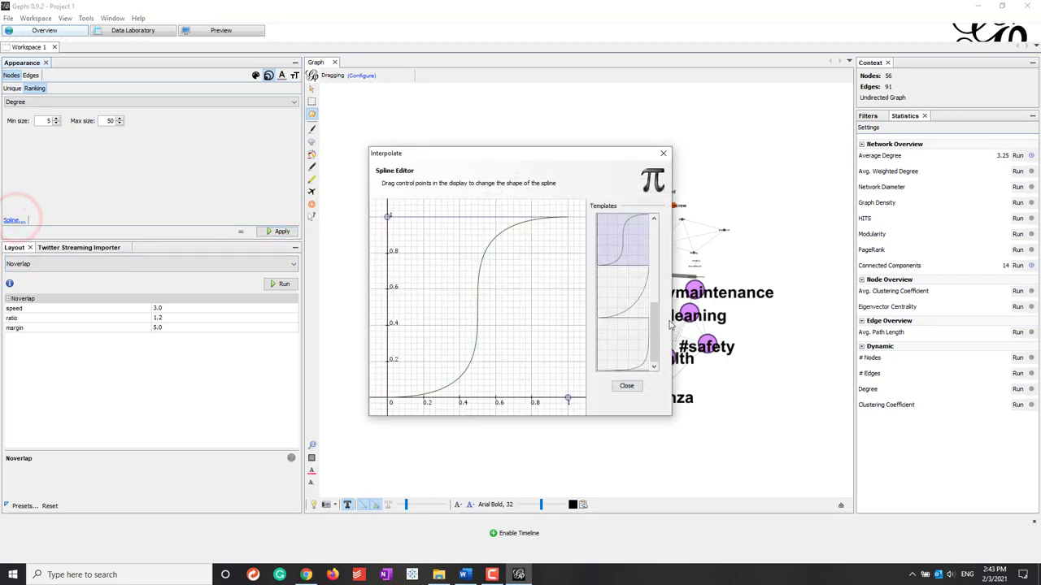
{"action": "scroll", "coordinate": [650, 317], "scroll_direction": "up", "scroll_amount": 3}
{"action": "left_click", "coordinate": [624, 238]}
{"action": "left_click", "coordinate": [626, 385]}
{"action": "left_click", "coordinate": [281, 232]}
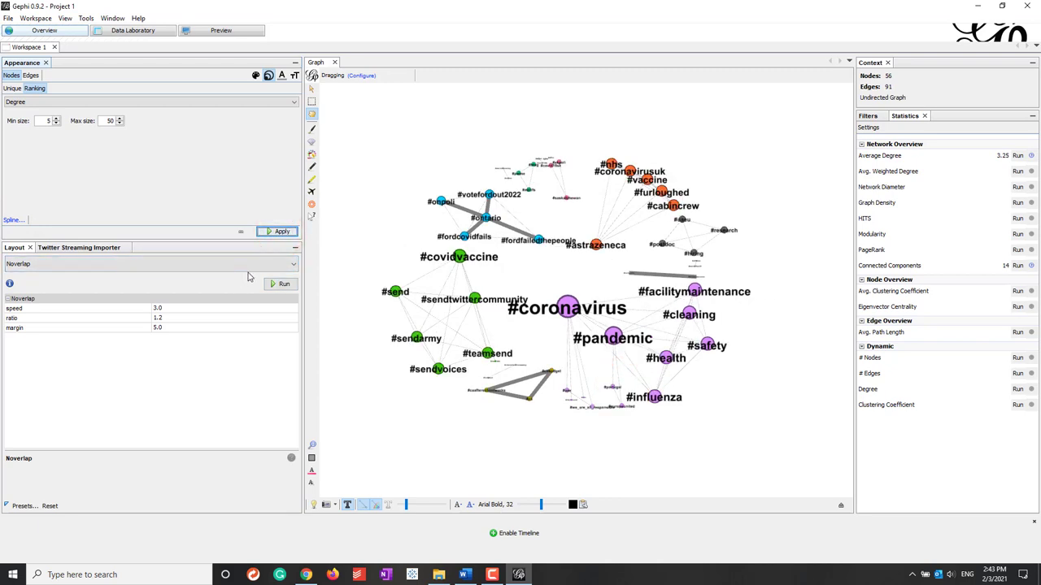
Enable the timeline, narrow its window to the start of the period, play it through, and disable the timeline.
{"action": "left_click", "coordinate": [493, 539]}
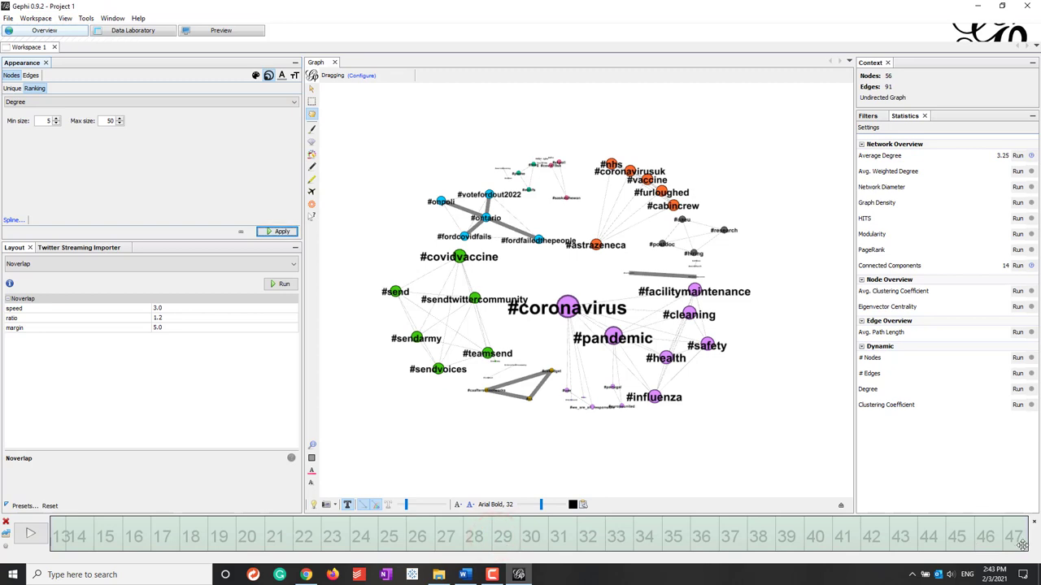
{"action": "left_click_drag", "start_coordinate": [1029, 542], "coordinate": [111, 550]}
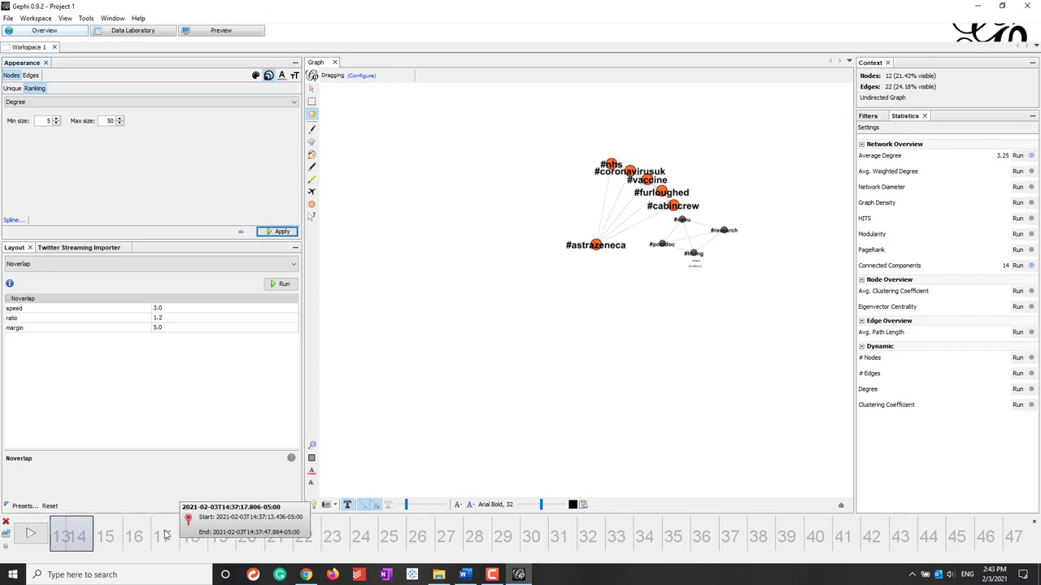
{"action": "left_click", "coordinate": [26, 538]}
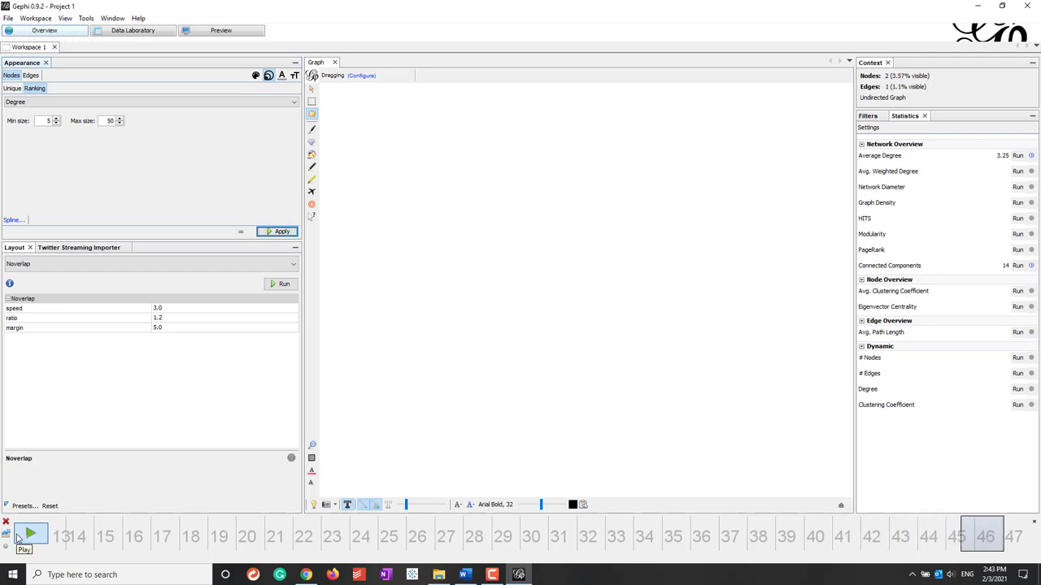
{"action": "left_click", "coordinate": [6, 523]}
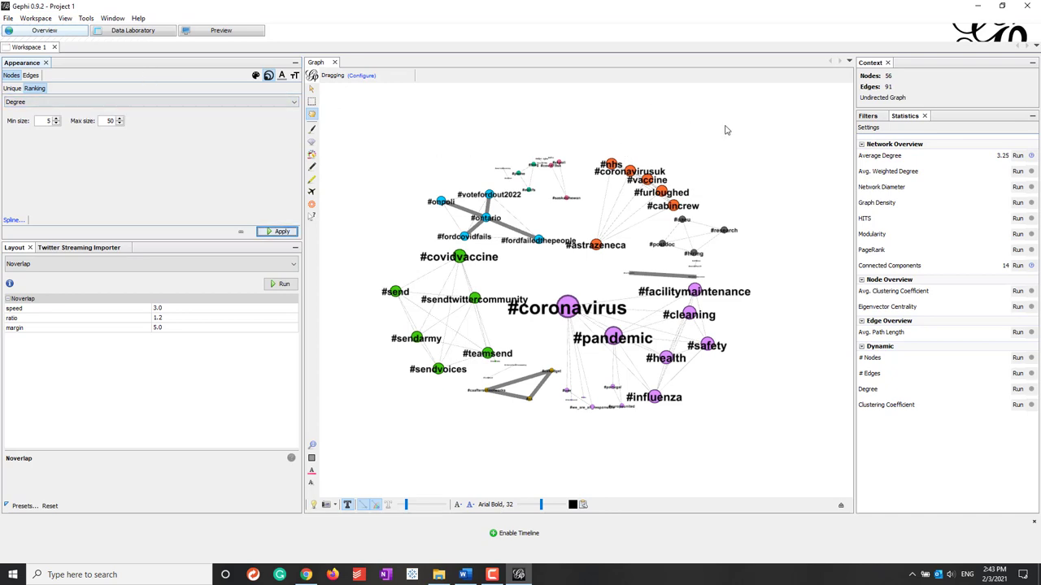
Add a Degree range filter from the attribute filters to the queries and expand it.
{"action": "left_click", "coordinate": [869, 117]}
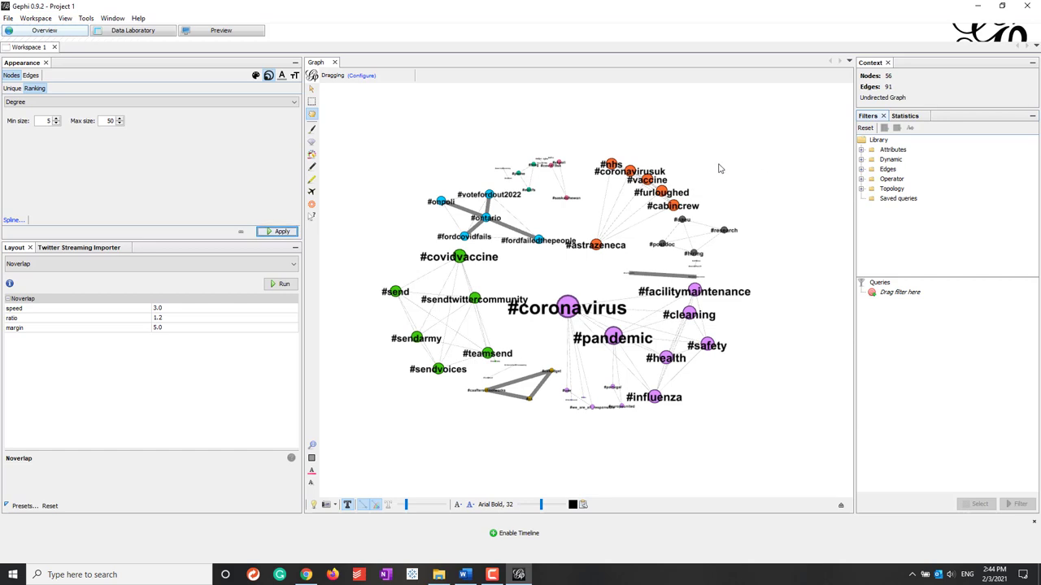
{"action": "left_click", "coordinate": [861, 151]}
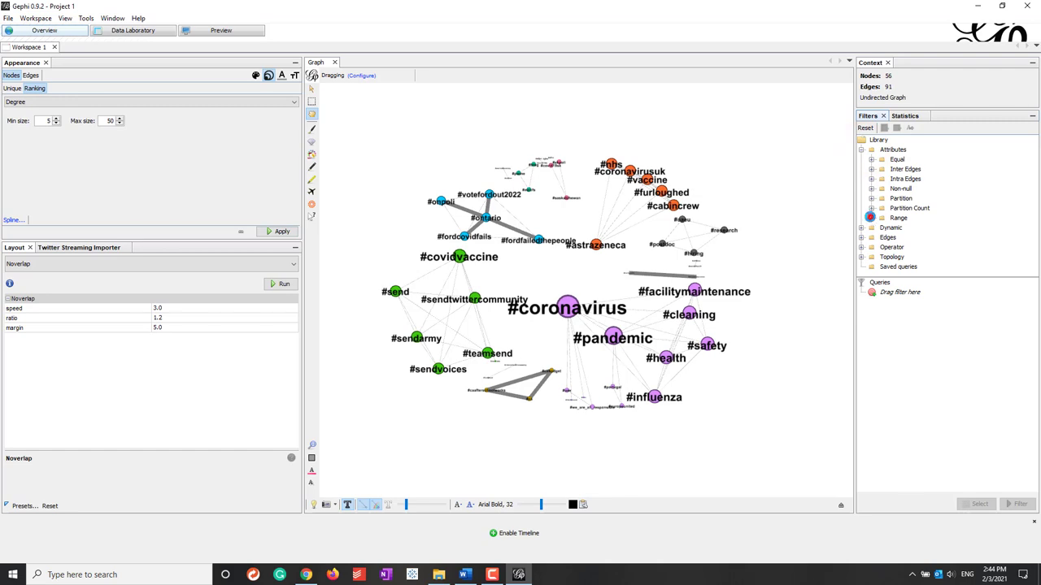
{"action": "left_click", "coordinate": [871, 218]}
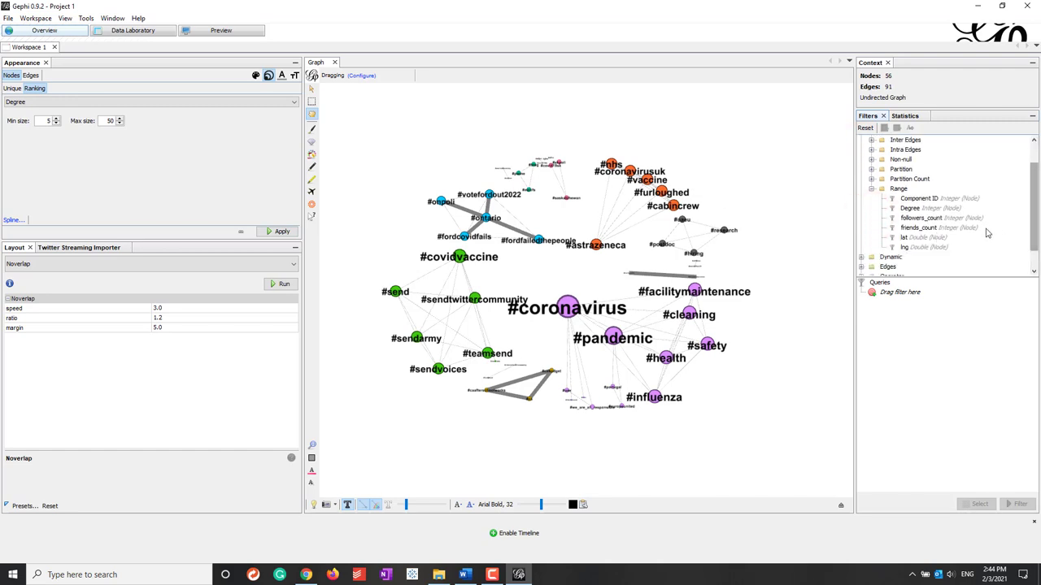
{"action": "left_click_drag", "start_coordinate": [909, 208], "coordinate": [910, 302]}
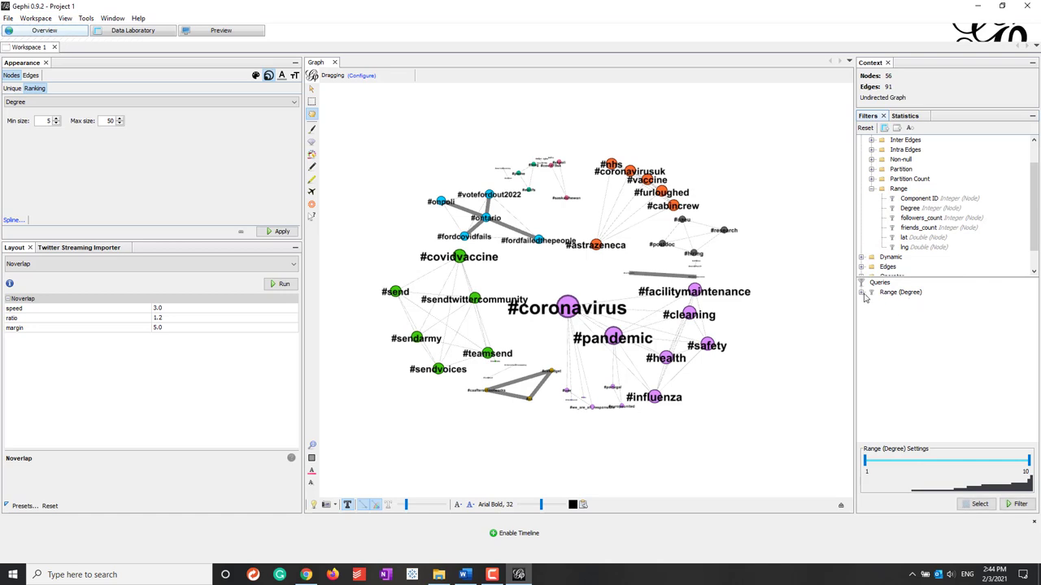
{"action": "left_click", "coordinate": [862, 293]}
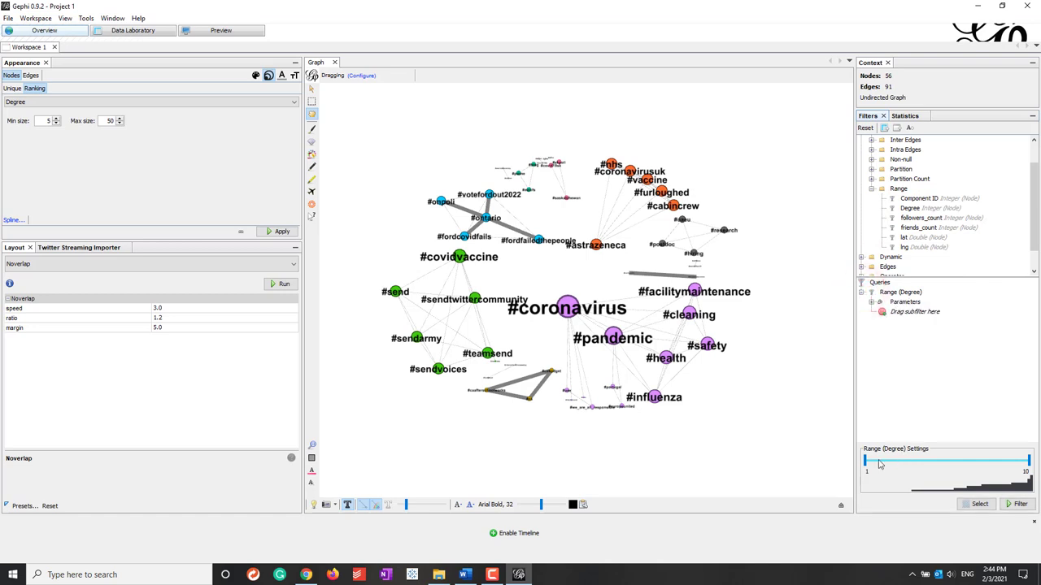
Set the Degree filter range to 3–10, run it on the graph, and stop the filter.
{"action": "left_click_drag", "start_coordinate": [866, 466], "coordinate": [904, 473]}
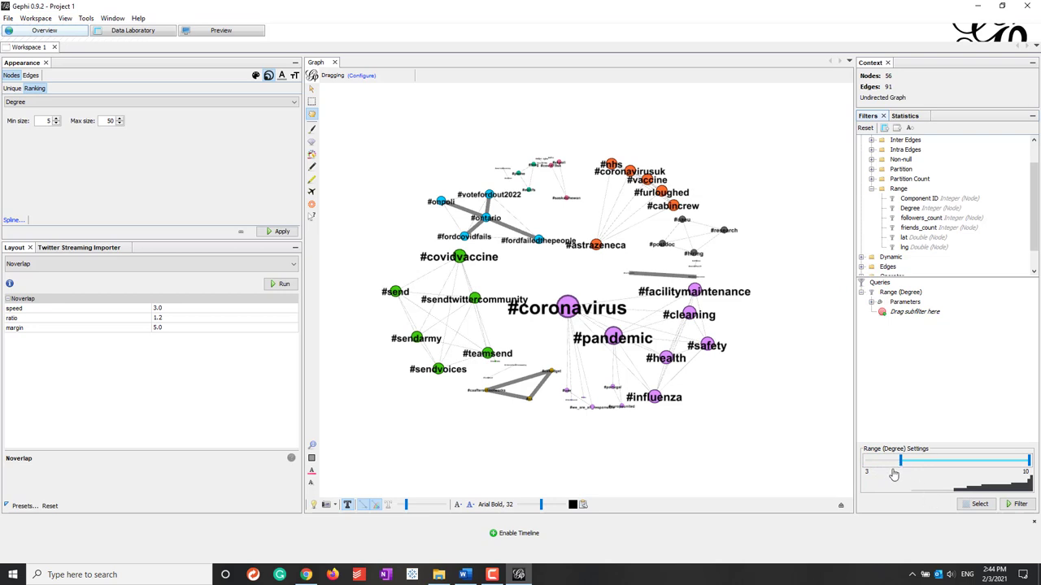
{"action": "left_click", "coordinate": [1008, 505]}
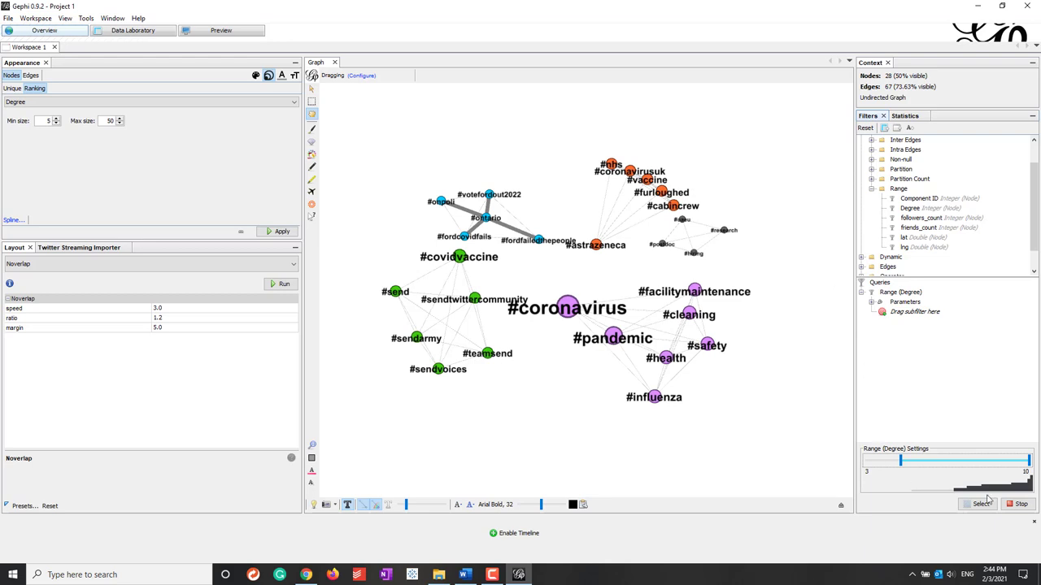
{"action": "left_click", "coordinate": [1017, 504]}
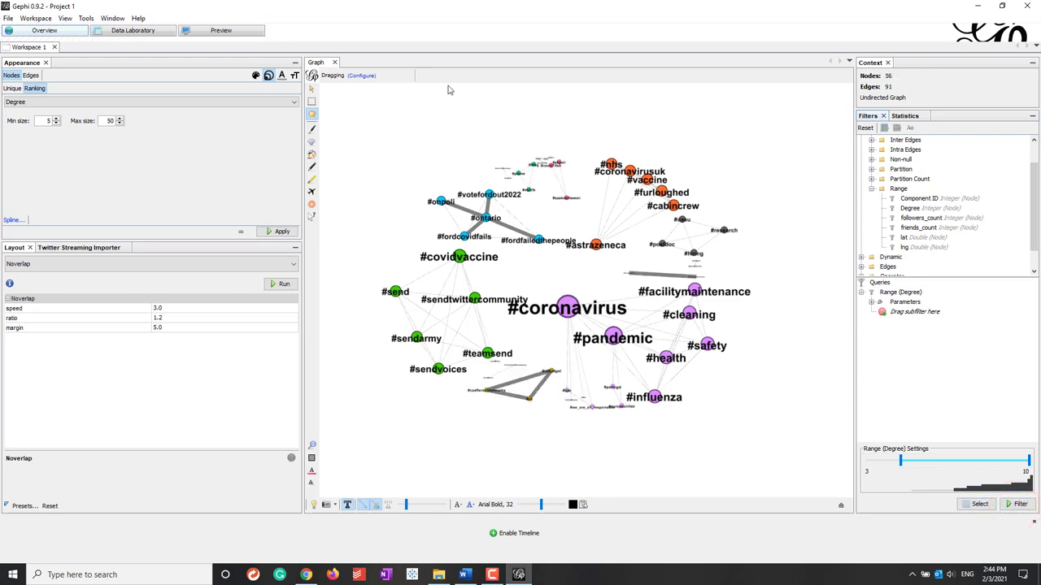
Render the network in Preview and reset the zoom so the whole graph is shown.
{"action": "left_click", "coordinate": [219, 33]}
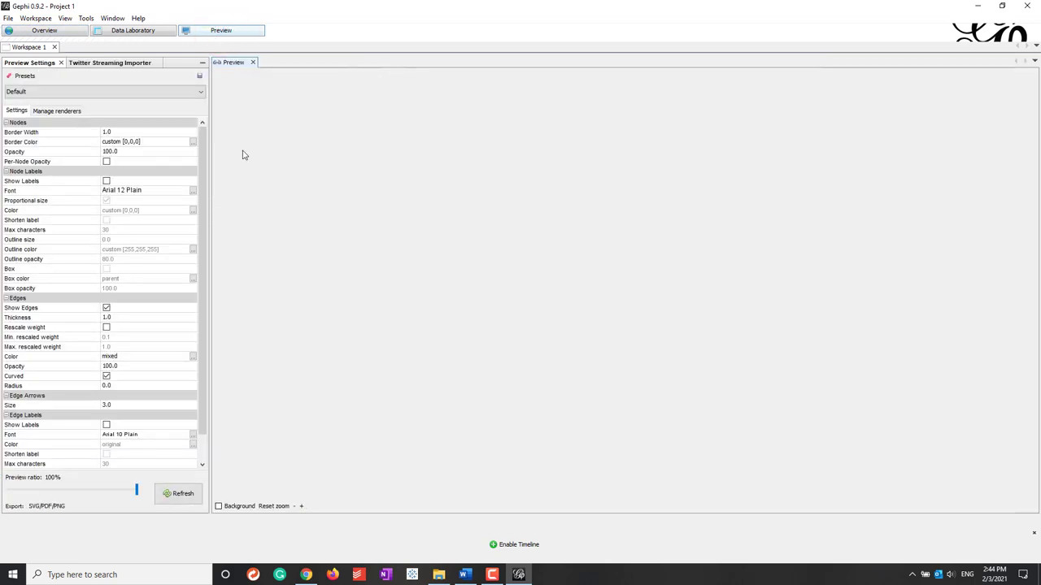
{"action": "left_click", "coordinate": [179, 494]}
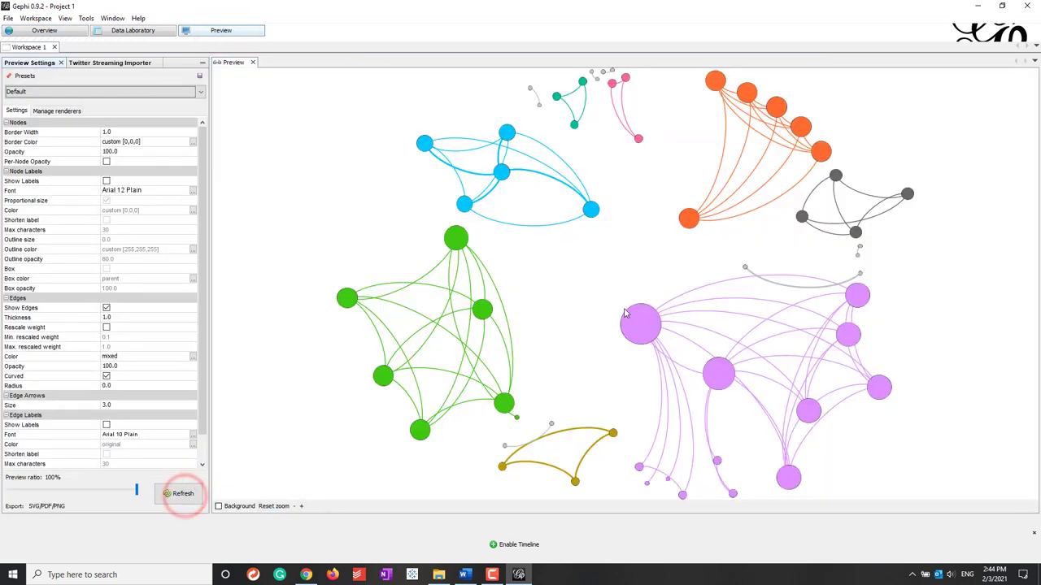
{"action": "scroll", "coordinate": [626, 313], "scroll_direction": "down", "scroll_amount": 3}
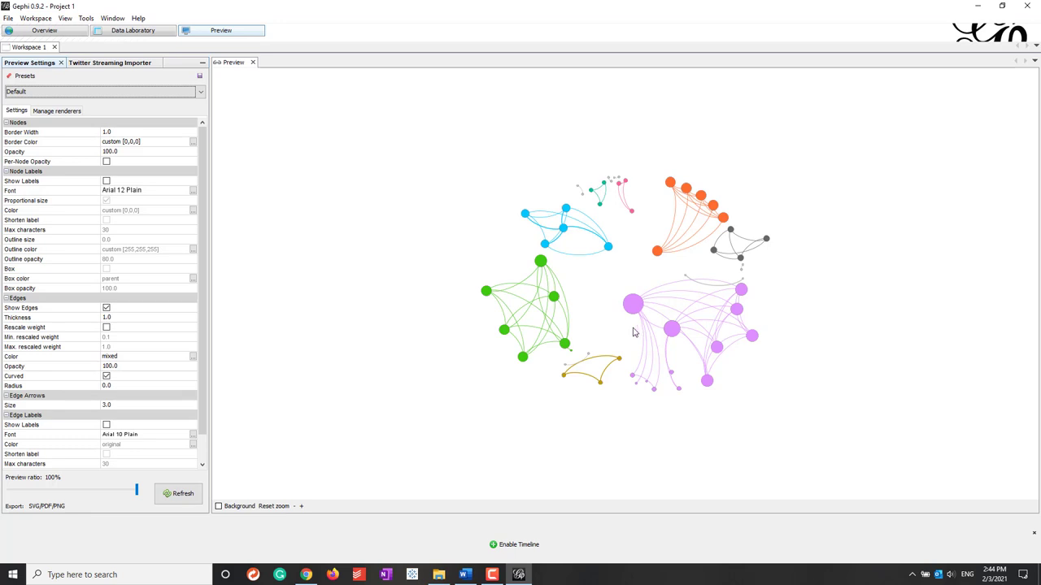
{"action": "scroll", "coordinate": [623, 243], "scroll_direction": "up", "scroll_amount": 5}
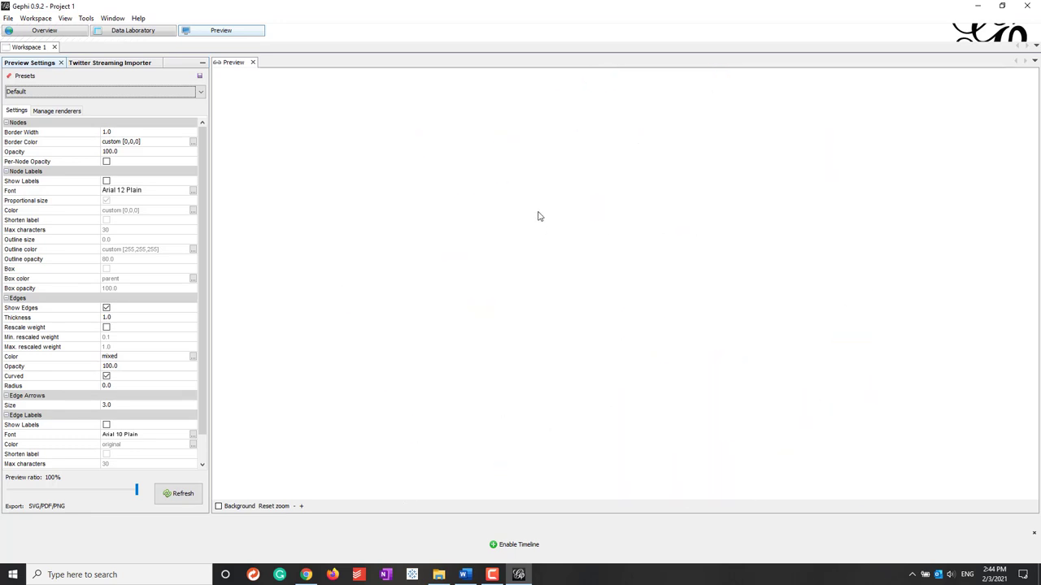
{"action": "left_click", "coordinate": [179, 494]}
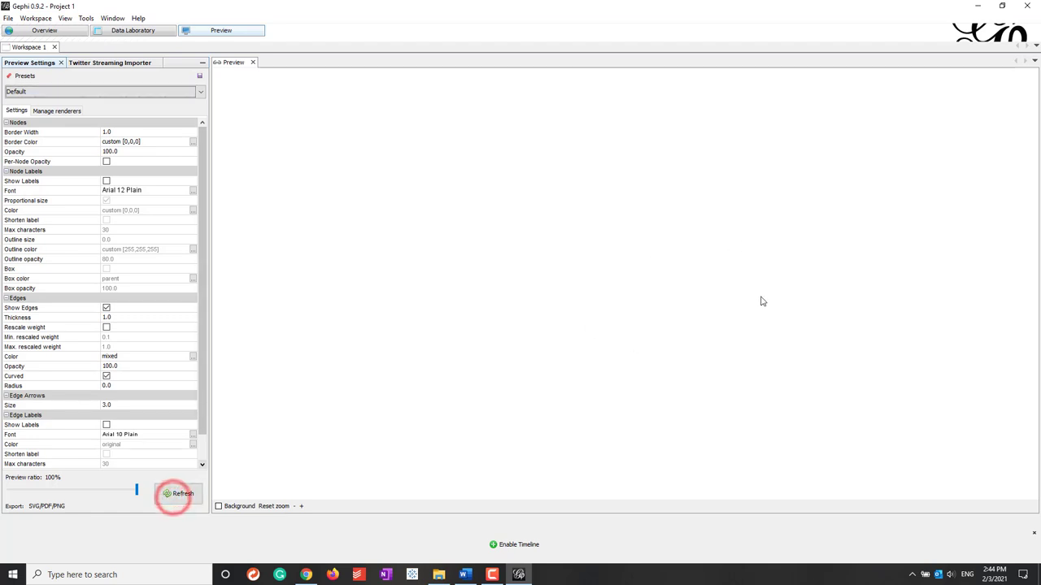
{"action": "left_click", "coordinate": [263, 509]}
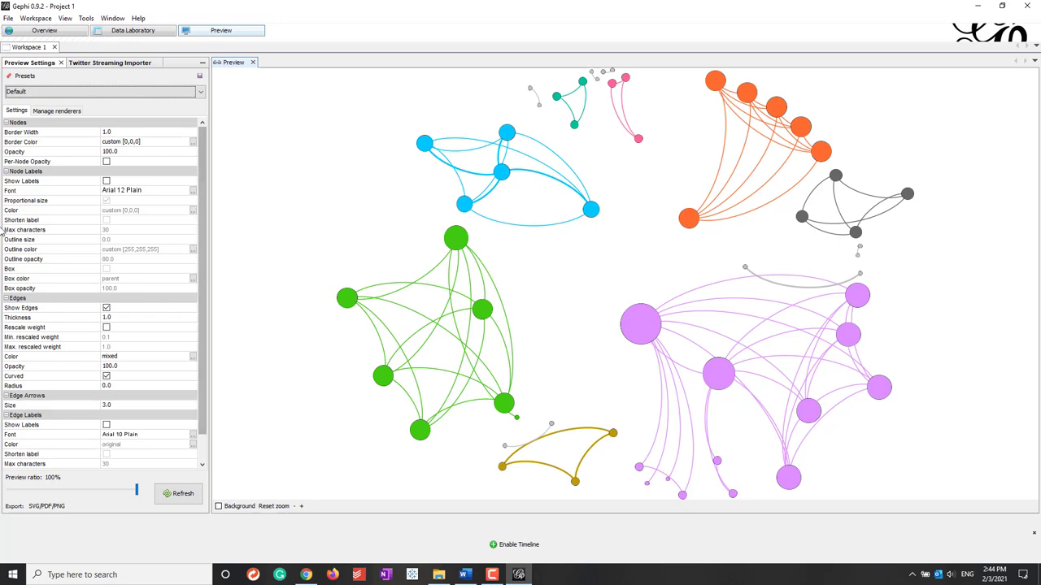
Show the node labels in the preview, set their font to Arial 8 Plain, and refresh the rendering.
{"action": "left_click", "coordinate": [106, 181]}
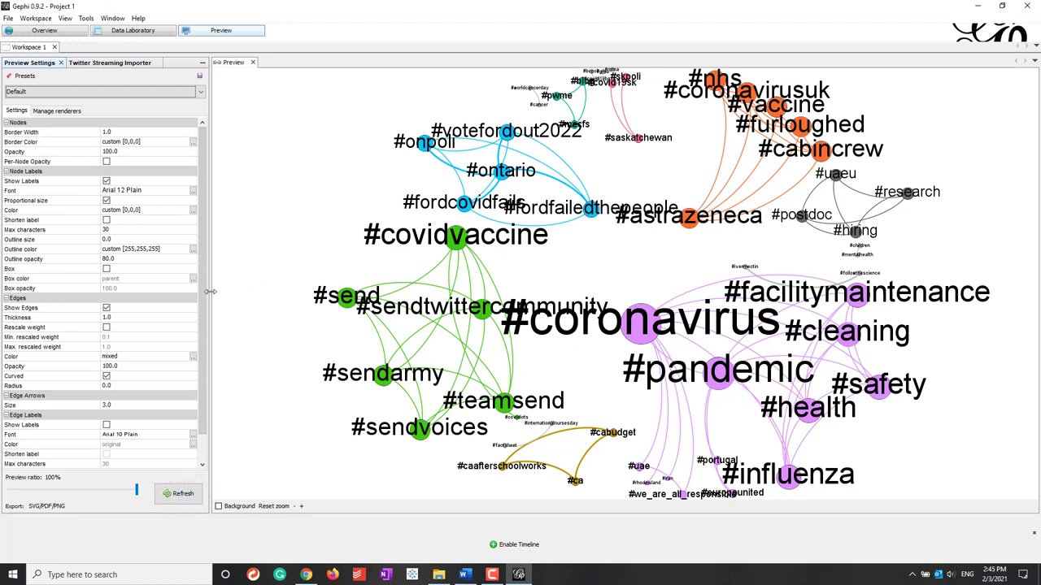
{"action": "left_click", "coordinate": [35, 30]}
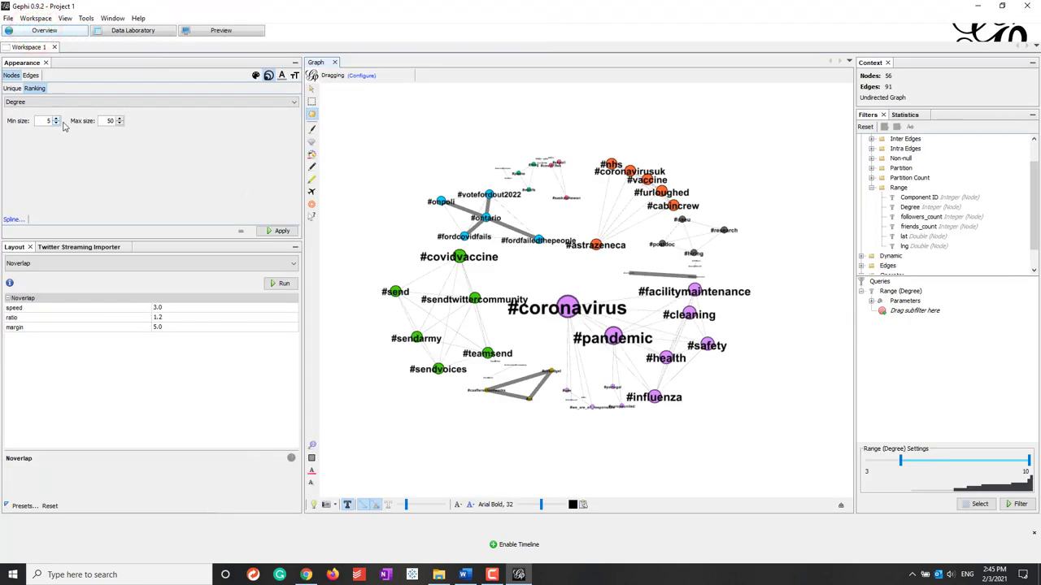
{"action": "left_click", "coordinate": [221, 30]}
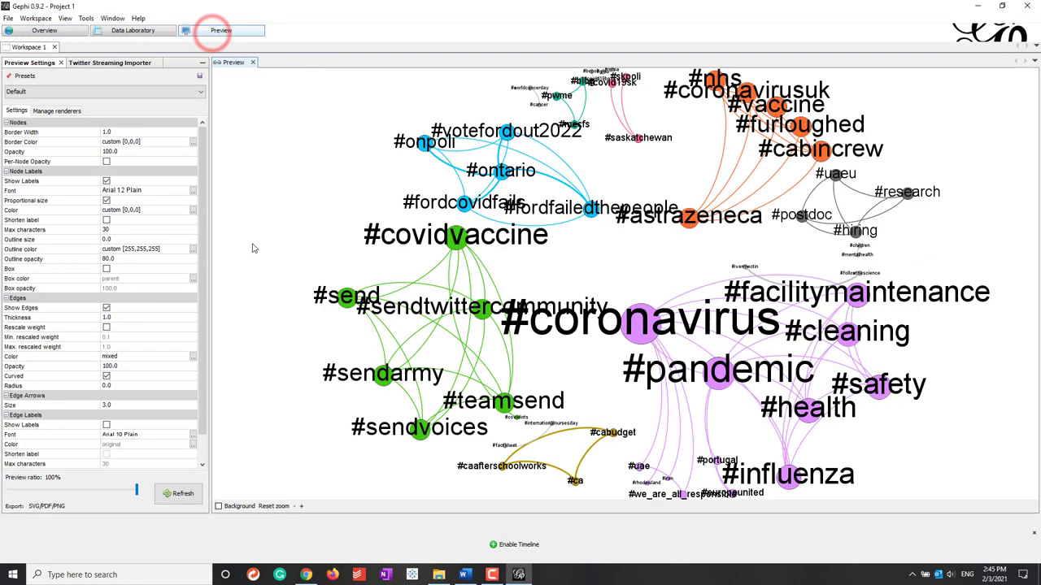
{"action": "left_click", "coordinate": [192, 189]}
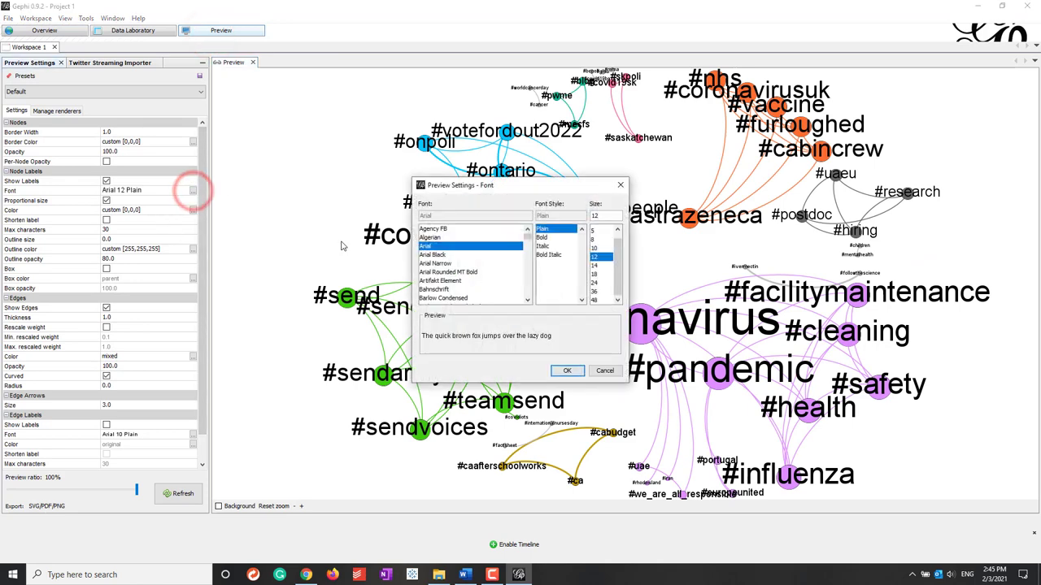
{"action": "left_click", "coordinate": [595, 239]}
{"action": "left_click", "coordinate": [567, 371]}
{"action": "left_click", "coordinate": [182, 492]}
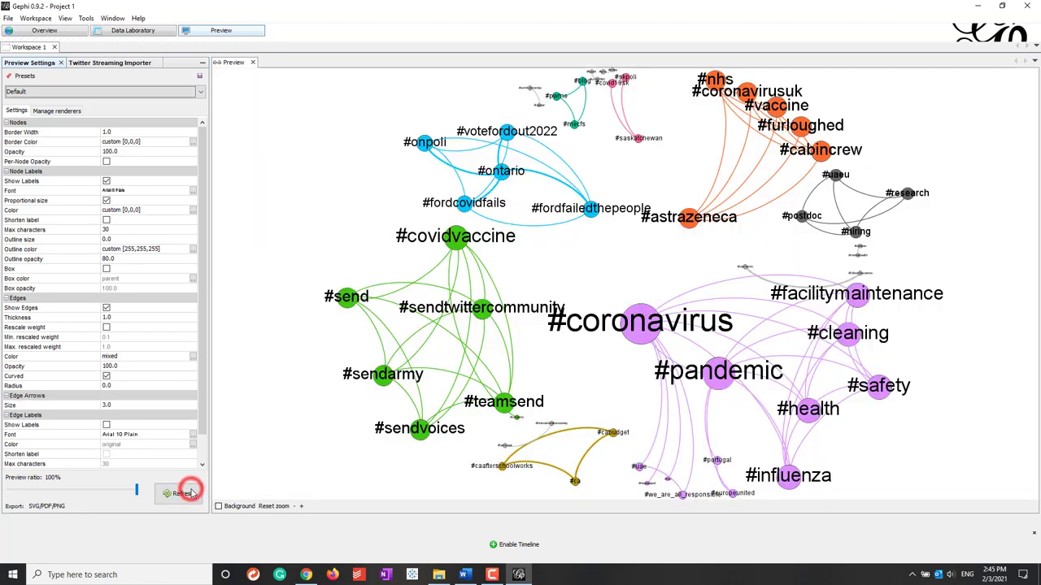
Rescale the edge weights to a minimum of 1 and a maximum of 10, and refresh the preview.
{"action": "left_click", "coordinate": [106, 328]}
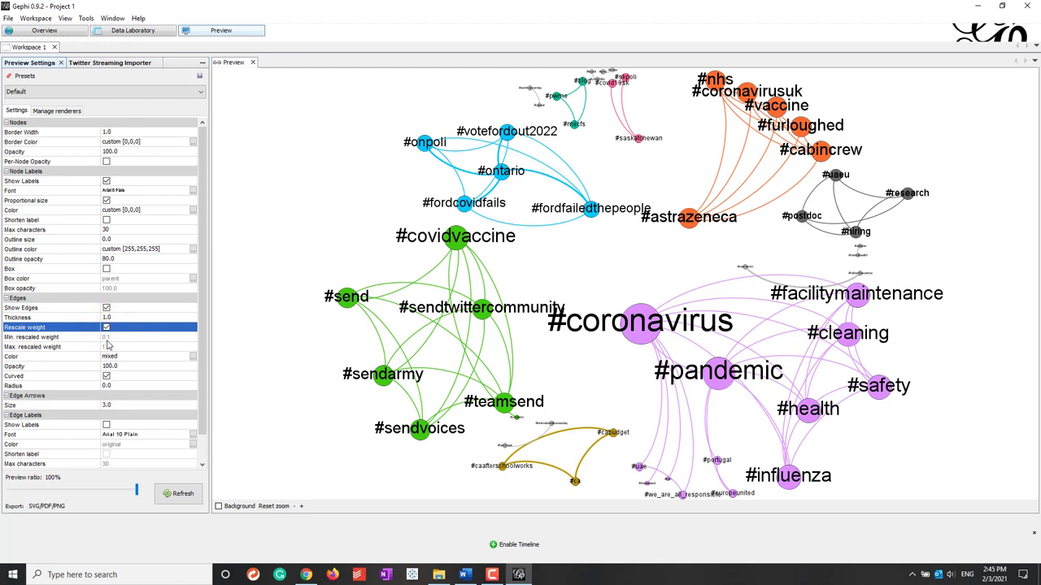
{"action": "left_click", "coordinate": [126, 338]}
{"action": "left_click", "coordinate": [126, 338]}
{"action": "type", "text": "1"}
{"action": "left_click", "coordinate": [121, 347]}
{"action": "left_click", "coordinate": [120, 347]}
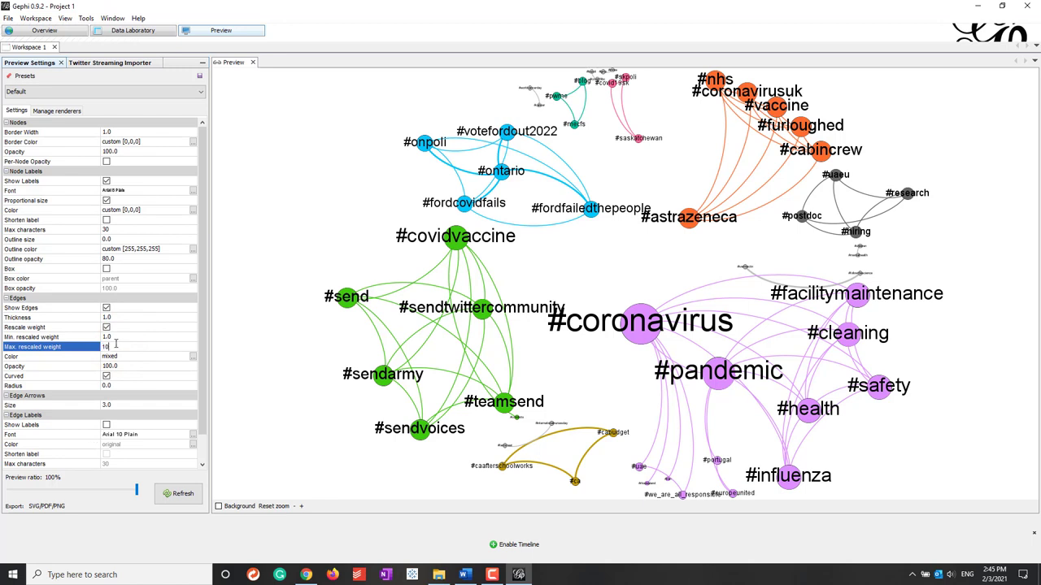
{"action": "type", "text": "10"}
{"action": "left_click", "coordinate": [177, 493]}
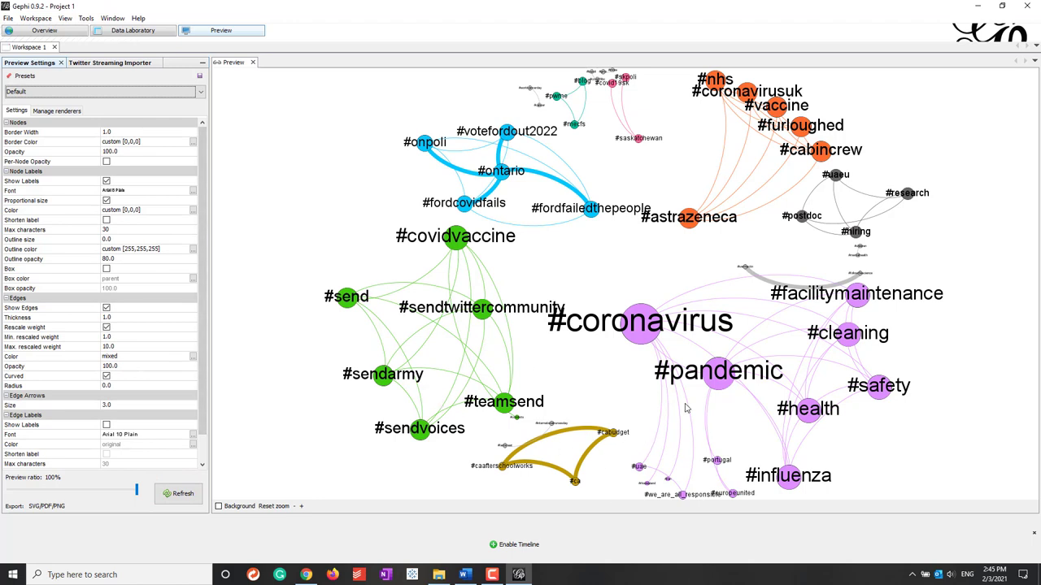
{"action": "scroll", "coordinate": [557, 378], "scroll_direction": "down", "scroll_amount": 5}
{"action": "scroll", "coordinate": [629, 251], "scroll_direction": "up", "scroll_amount": 3}
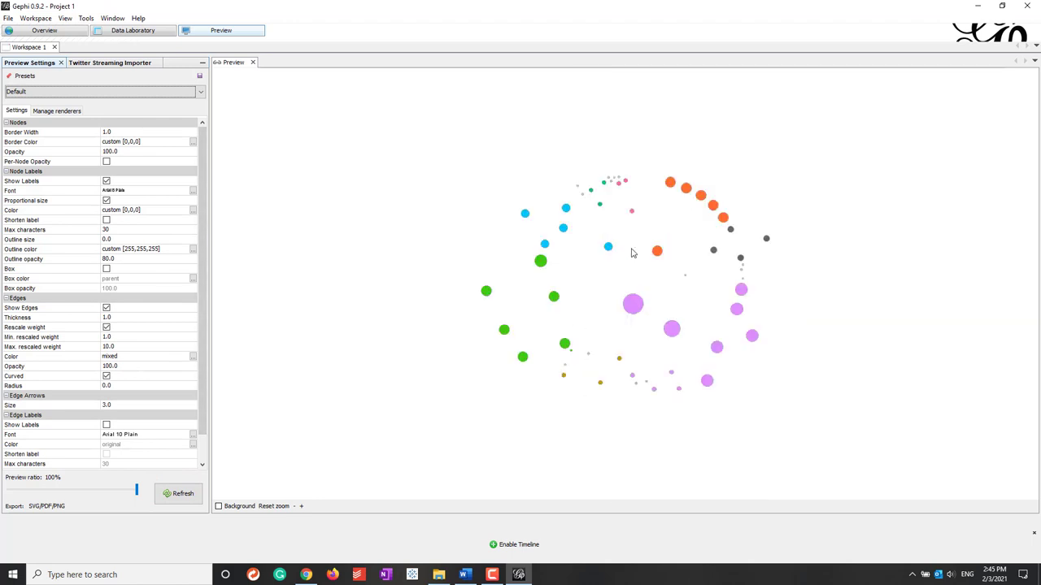
Try the Default Curved and Default Straight presets on the preview, refreshing the rendering after each one.
{"action": "left_click", "coordinate": [82, 91]}
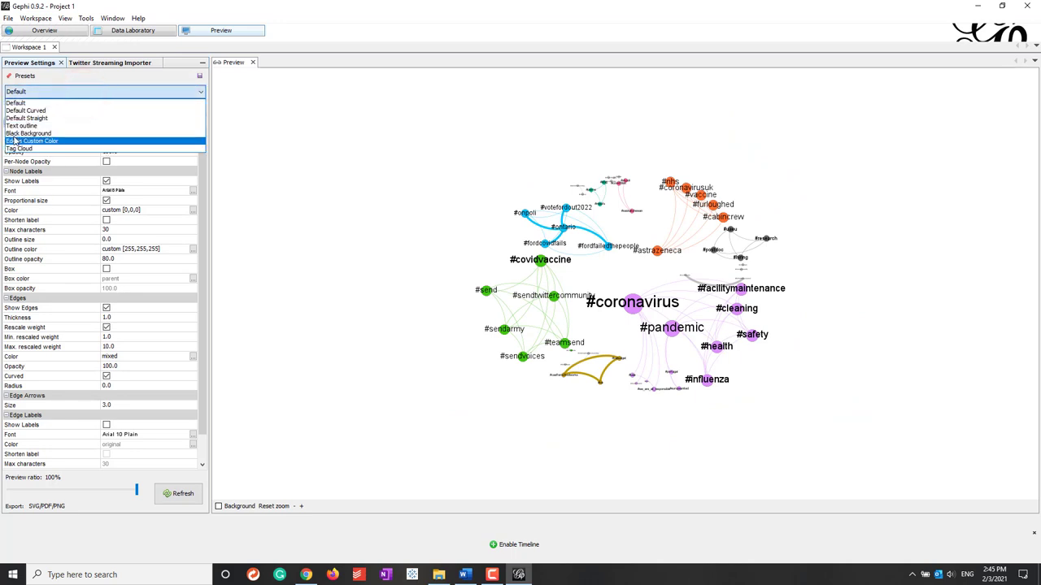
{"action": "left_click", "coordinate": [41, 110]}
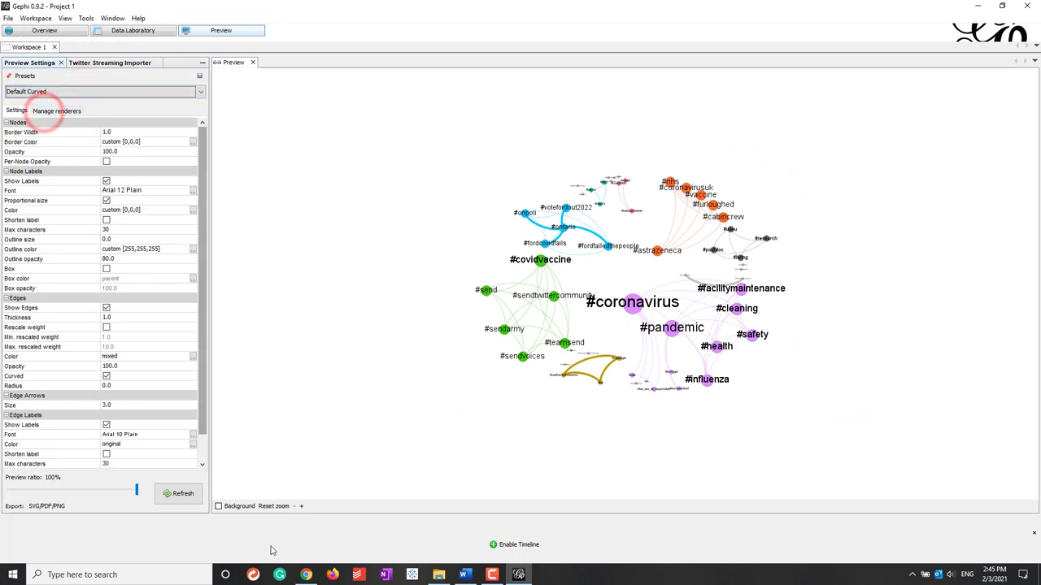
{"action": "left_click", "coordinate": [178, 495]}
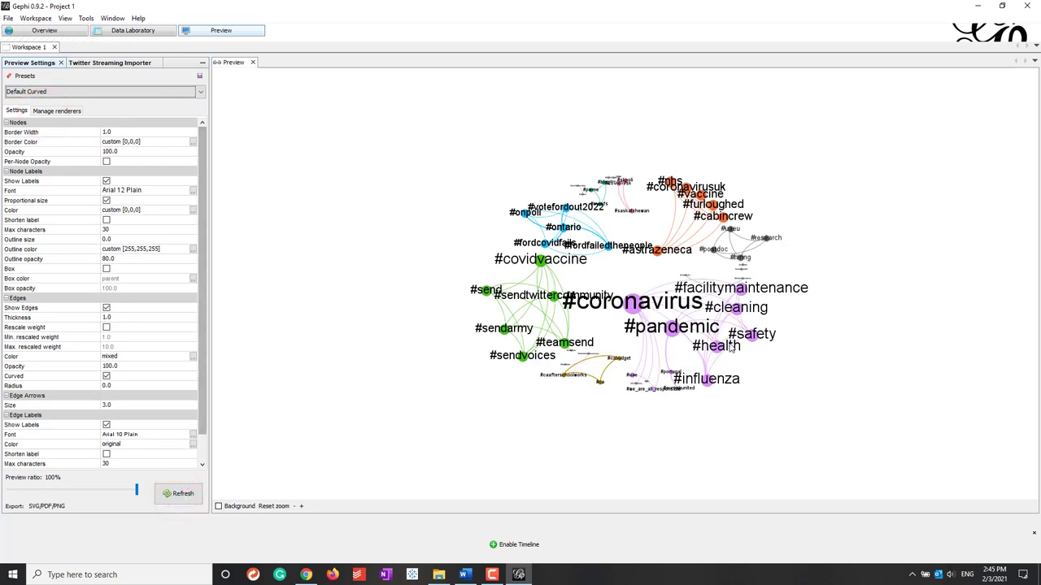
{"action": "left_click", "coordinate": [51, 91]}
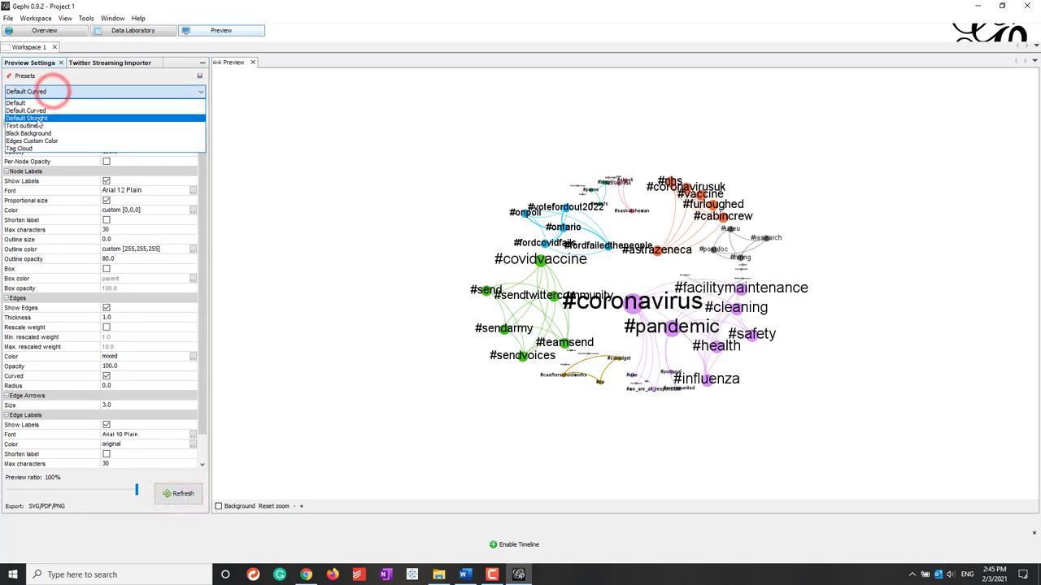
{"action": "left_click", "coordinate": [41, 117]}
{"action": "left_click", "coordinate": [196, 493]}
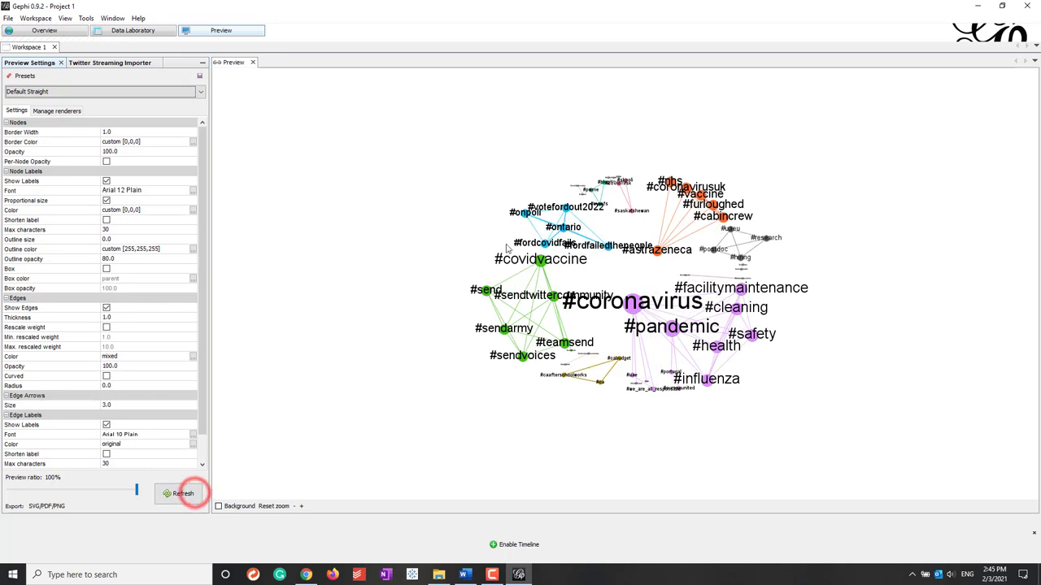
Apply the Default preset with node labels shown and edge weights rescaled, and refresh the preview.
{"action": "left_click", "coordinate": [37, 91]}
{"action": "left_click", "coordinate": [34, 102]}
{"action": "left_click", "coordinate": [106, 180]}
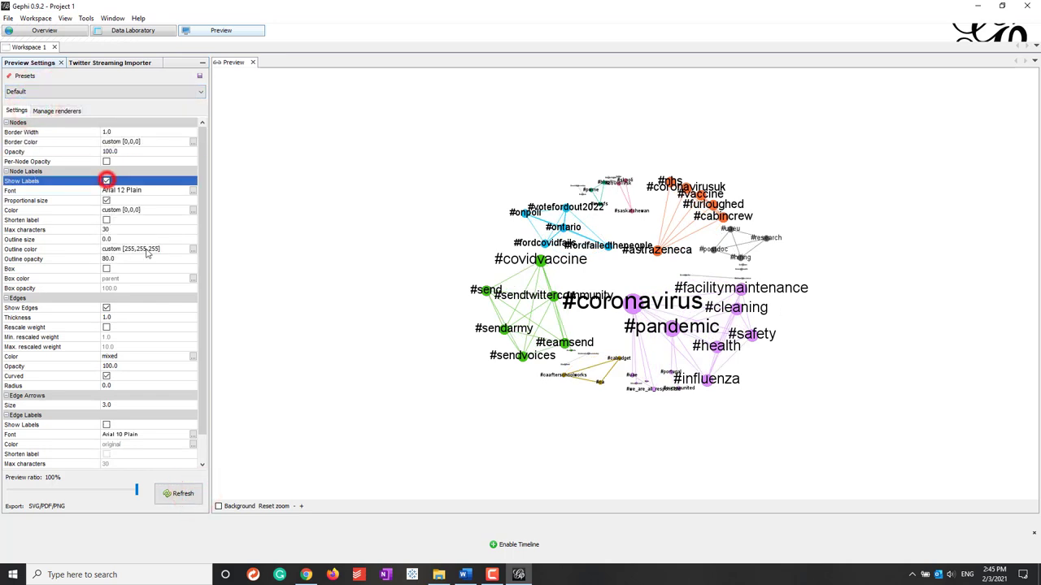
{"action": "left_click", "coordinate": [106, 326]}
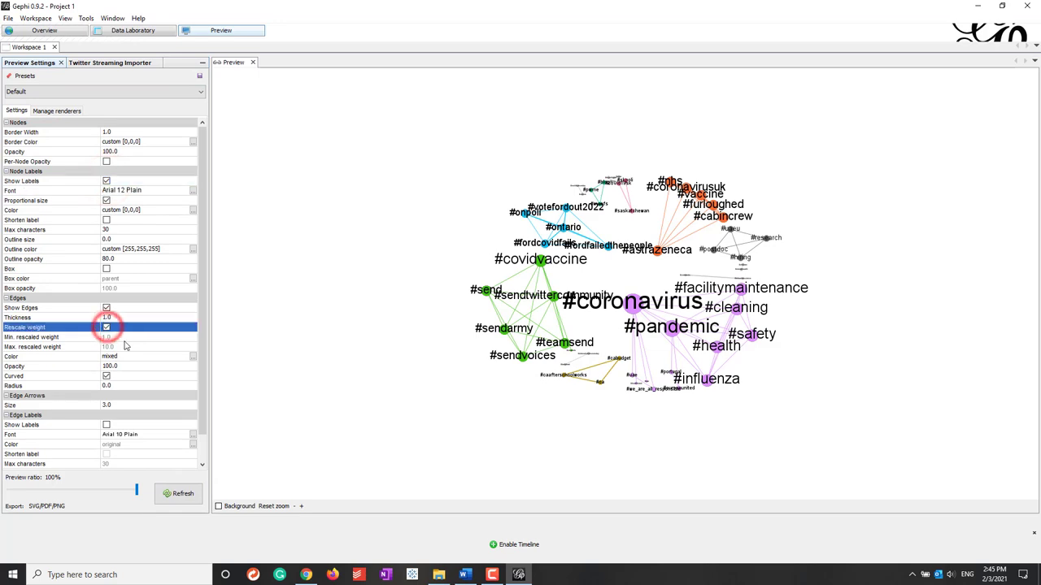
{"action": "left_click", "coordinate": [179, 494]}
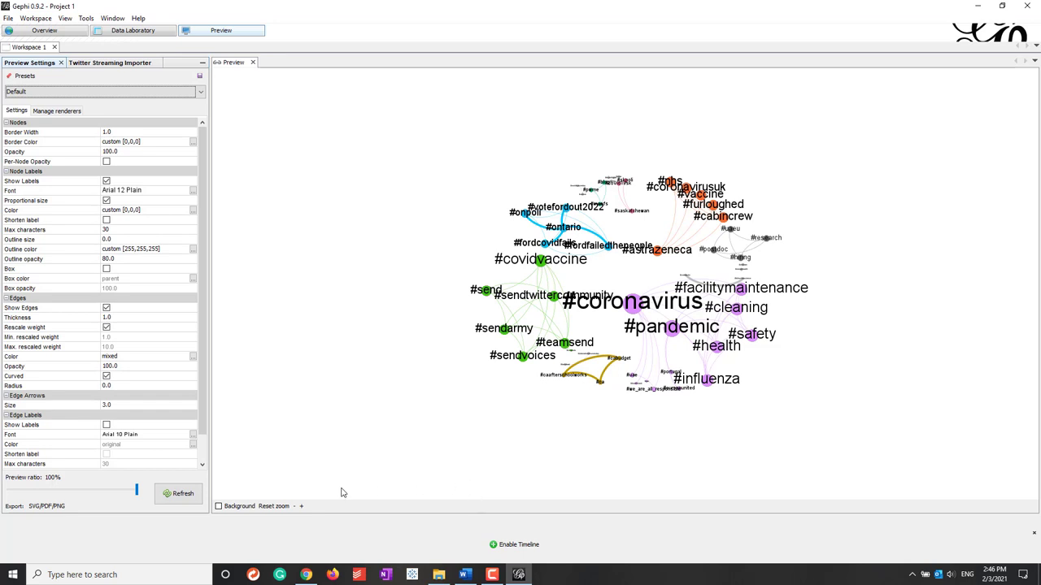
Start exporting the preview and create and open a folder named lab11 inside the OneDrive folder IA342_2021_spring.
{"action": "left_click", "coordinate": [42, 506]}
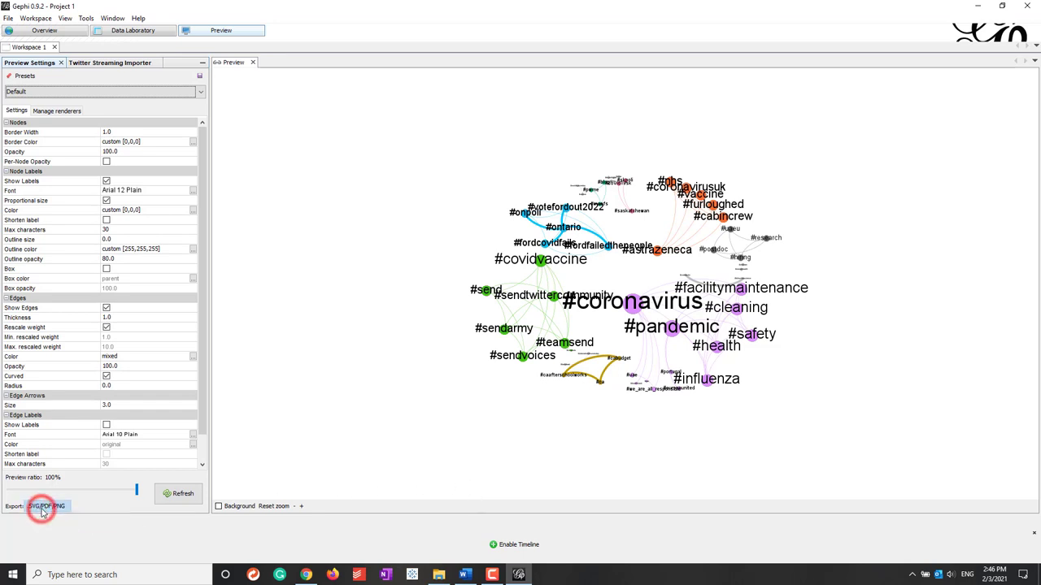
{"action": "left_click", "coordinate": [390, 247]}
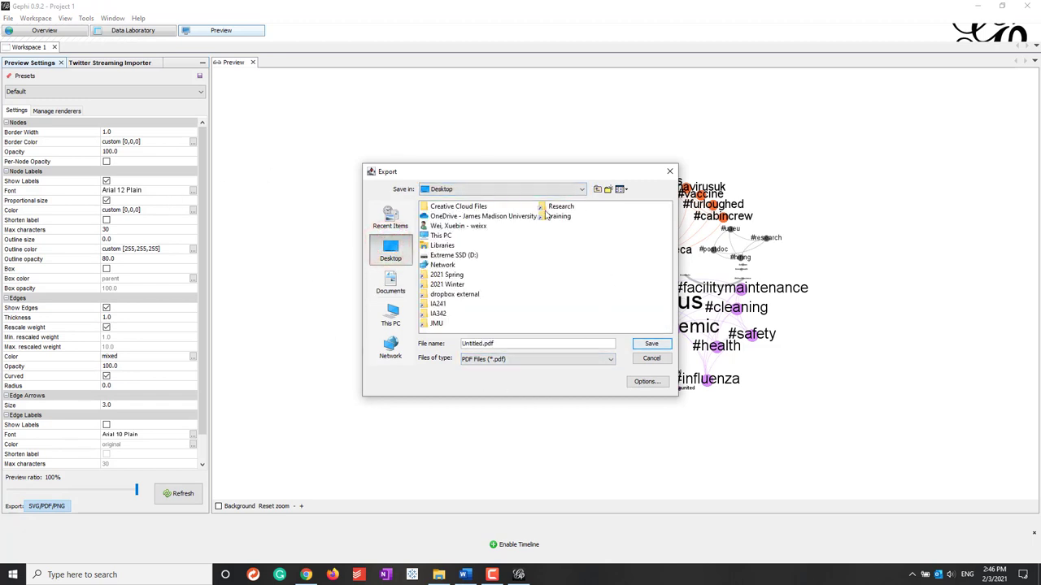
{"action": "double_click", "coordinate": [463, 217]}
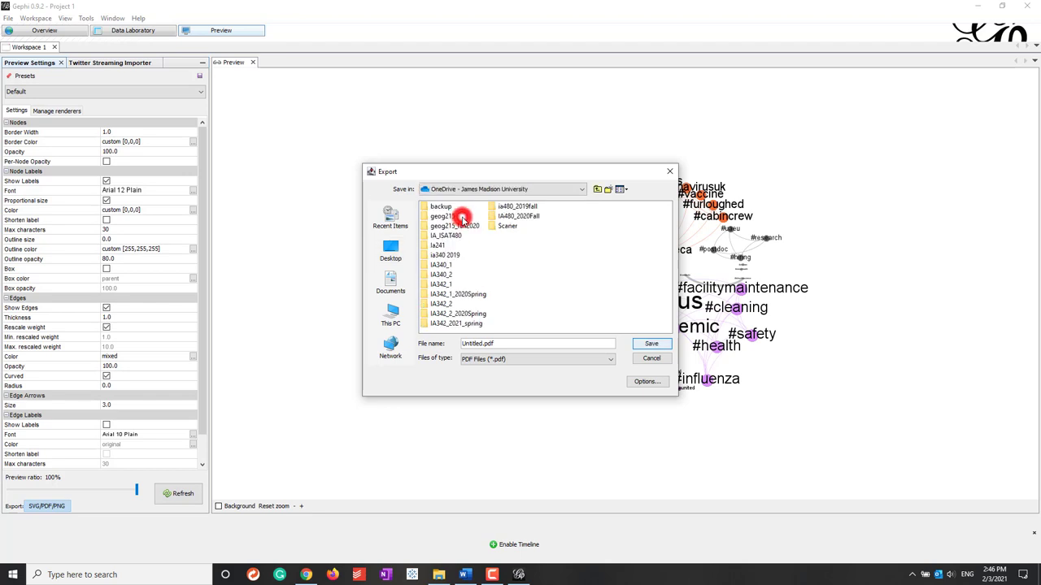
{"action": "double_click", "coordinate": [459, 324]}
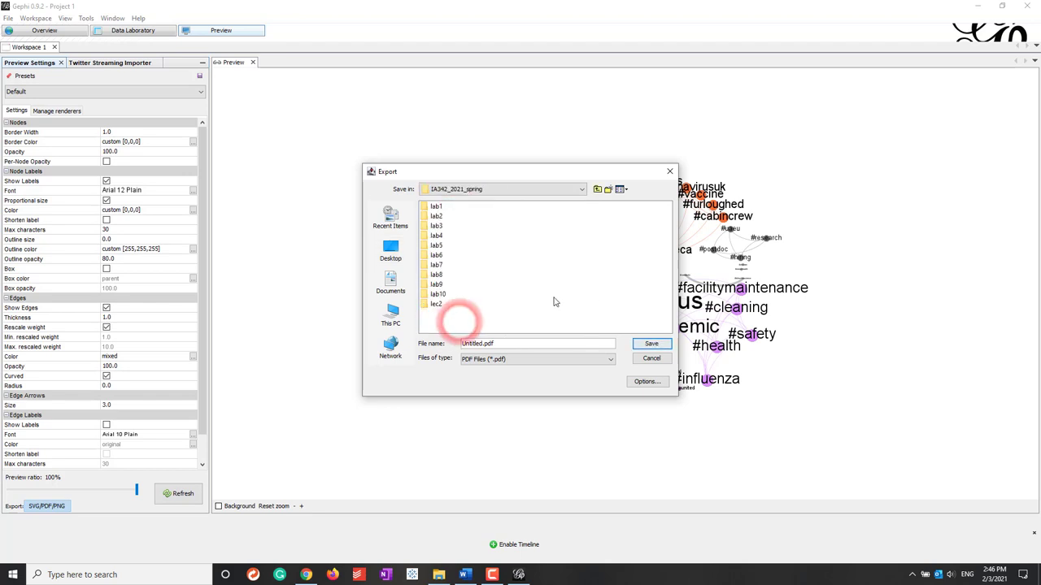
{"action": "right_click", "coordinate": [533, 293]}
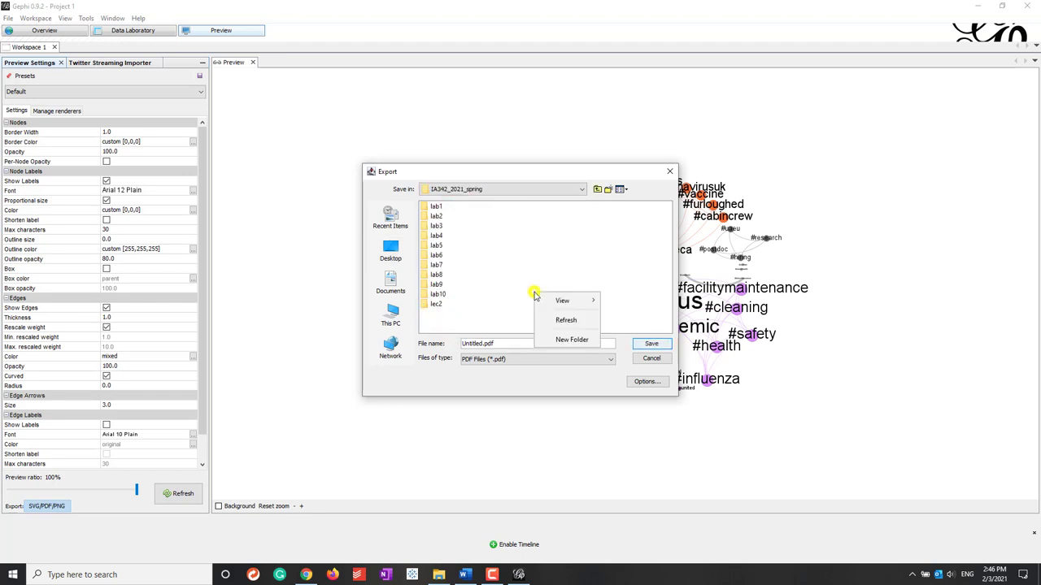
{"action": "left_click", "coordinate": [571, 339]}
{"action": "type", "text": "lab"}
{"action": "key", "text": "Return"}
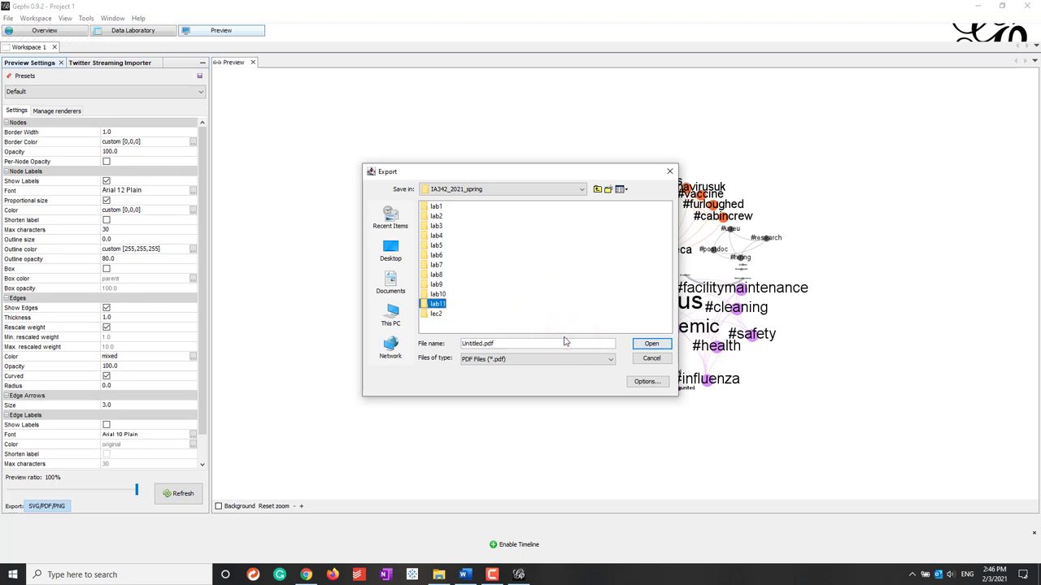
{"action": "key", "text": "Return"}
Export the preview as a PNG file named hashtag in the lab11 folder.
{"action": "left_click", "coordinate": [541, 358]}
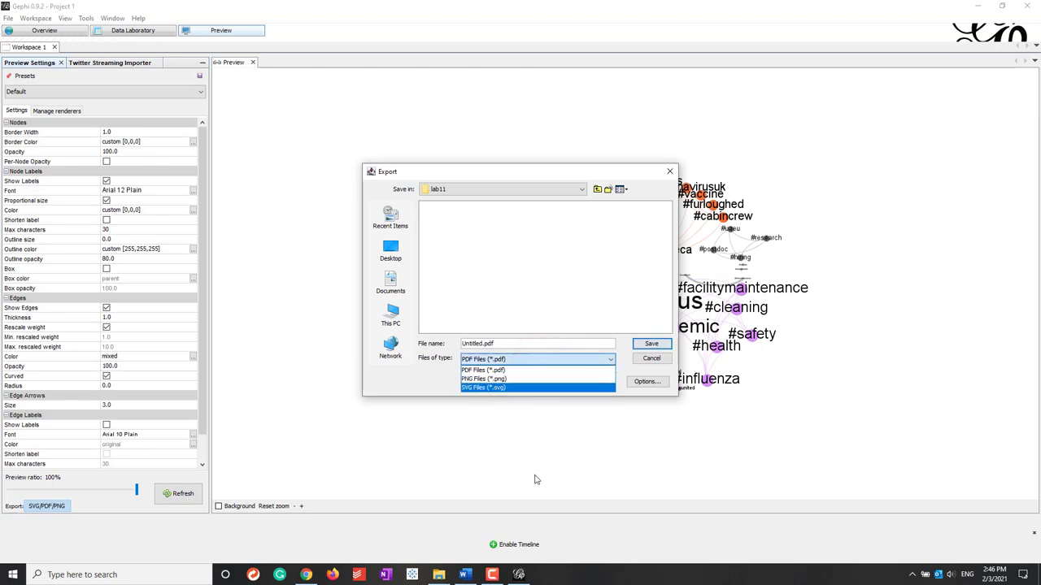
{"action": "left_click", "coordinate": [507, 379]}
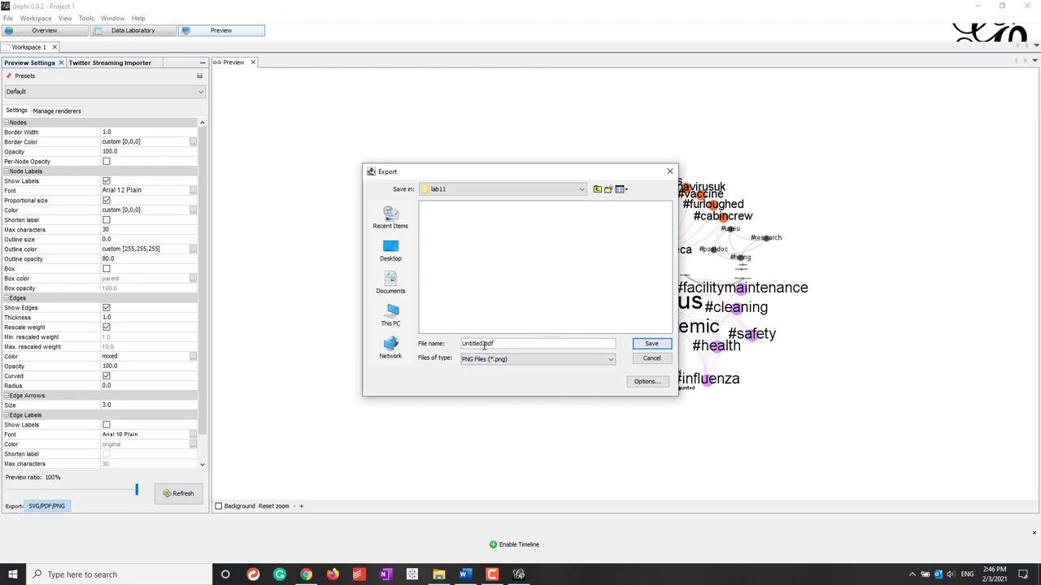
{"action": "double_click", "coordinate": [509, 345]}
{"action": "left_click", "coordinate": [510, 344]}
{"action": "double_click", "coordinate": [504, 340]}
{"action": "type", "text": "hashtag"}
{"action": "left_click", "coordinate": [649, 346]}
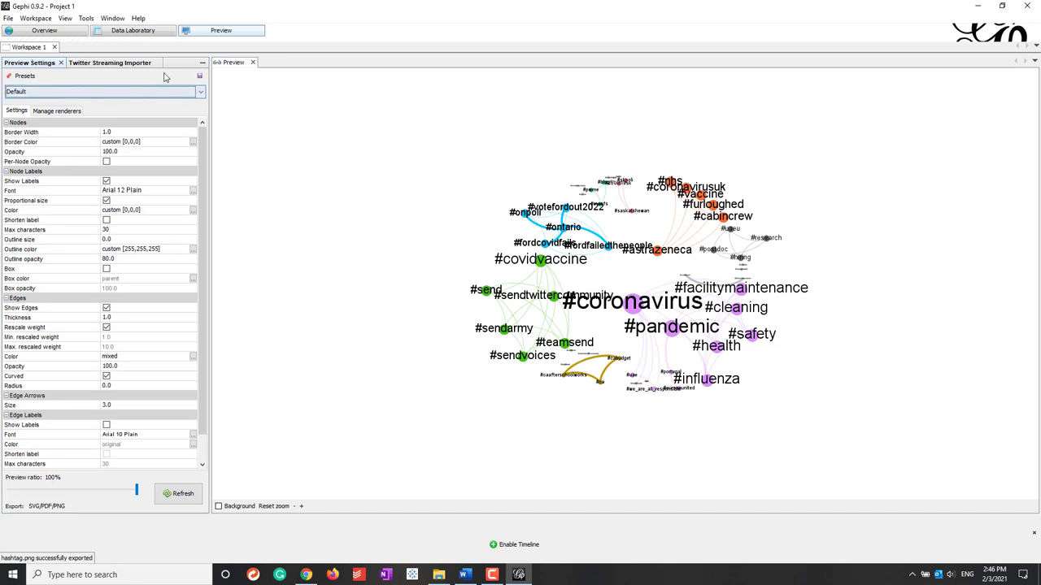
Save the project as lab11_hashtag in the lab11 folder under IA342_2021_spring on OneDrive.
{"action": "left_click", "coordinate": [7, 18]}
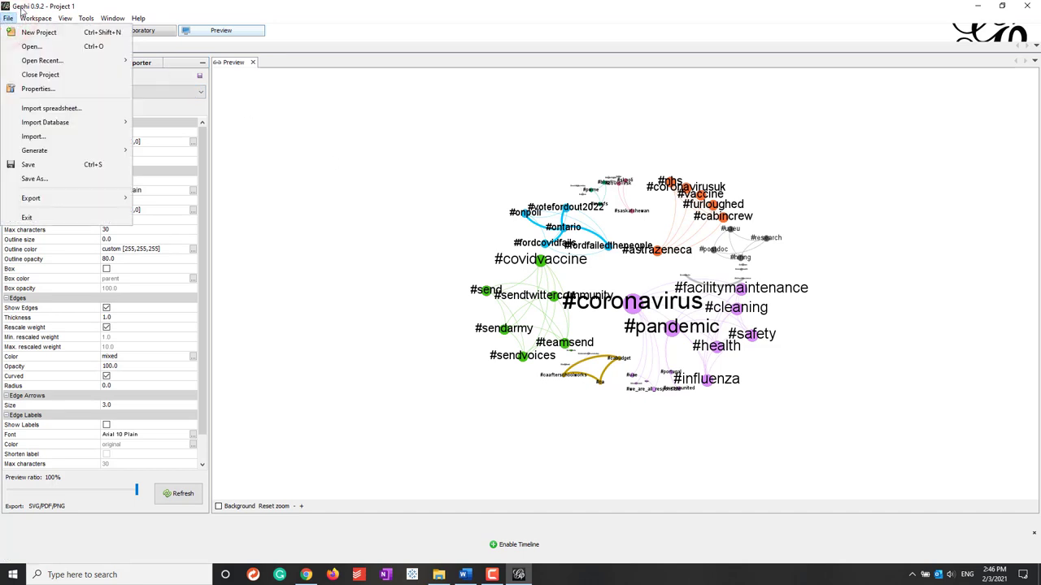
{"action": "left_click", "coordinate": [25, 164]}
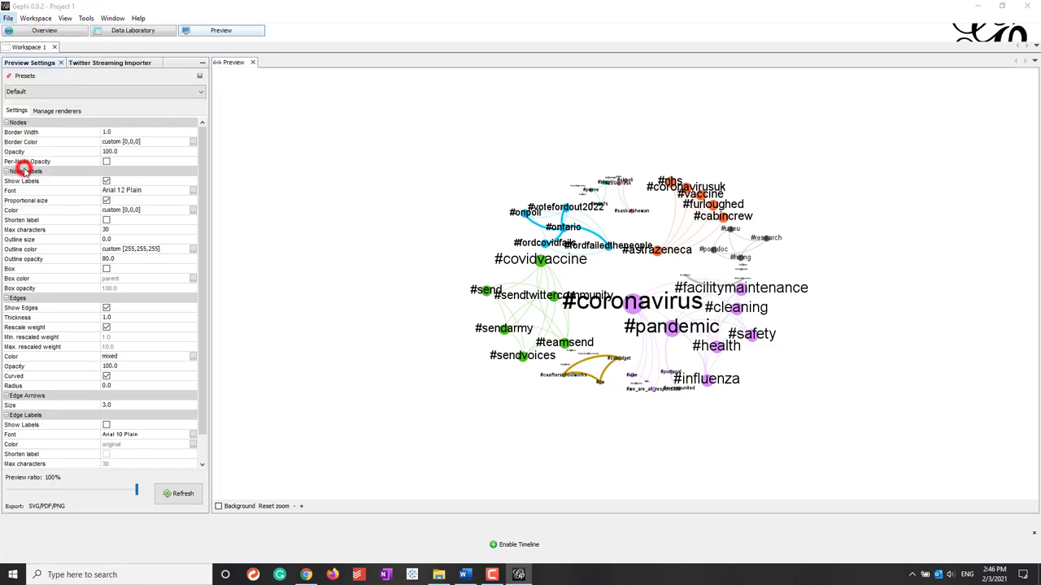
{"action": "left_click", "coordinate": [391, 257]}
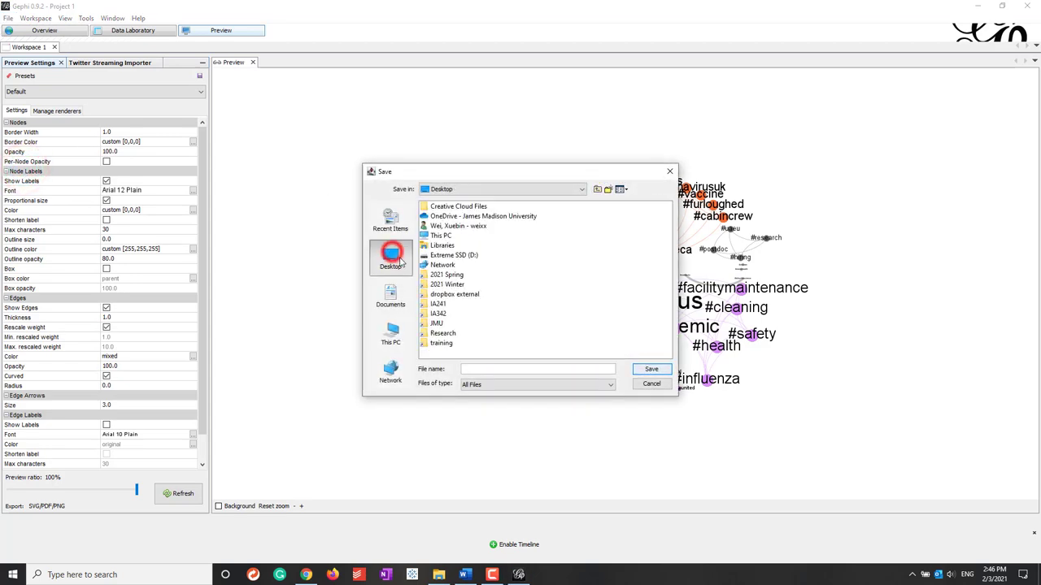
{"action": "left_click", "coordinate": [459, 218]}
{"action": "double_click", "coordinate": [460, 218]}
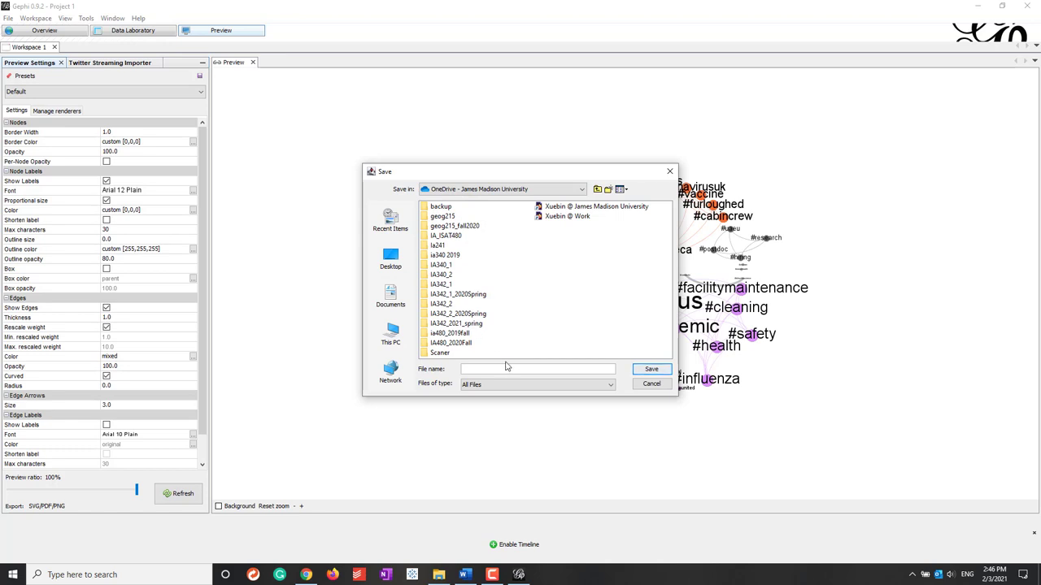
{"action": "double_click", "coordinate": [470, 323]}
{"action": "left_click", "coordinate": [443, 304]}
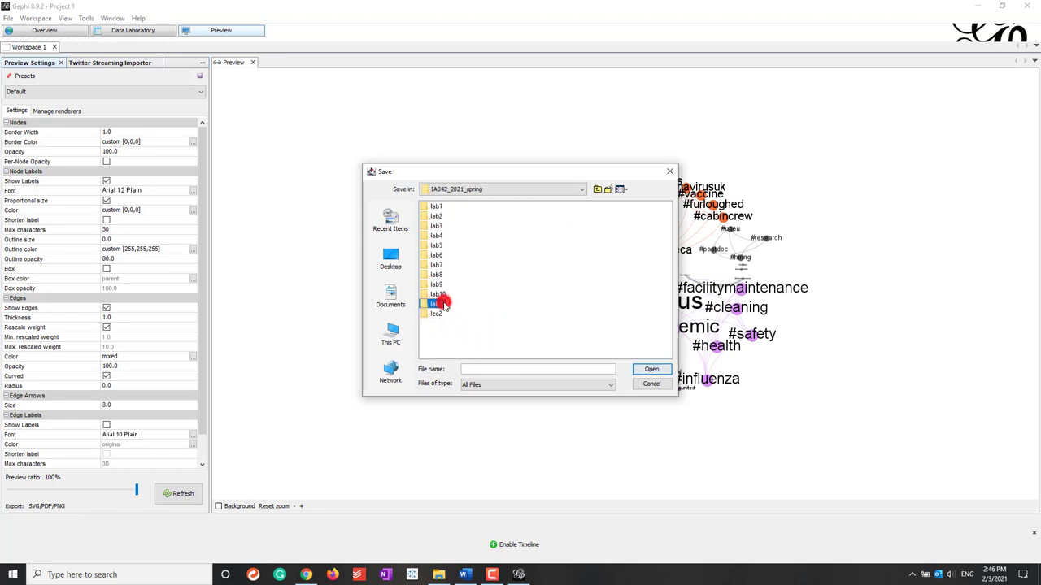
{"action": "double_click", "coordinate": [444, 304]}
{"action": "left_click", "coordinate": [478, 370]}
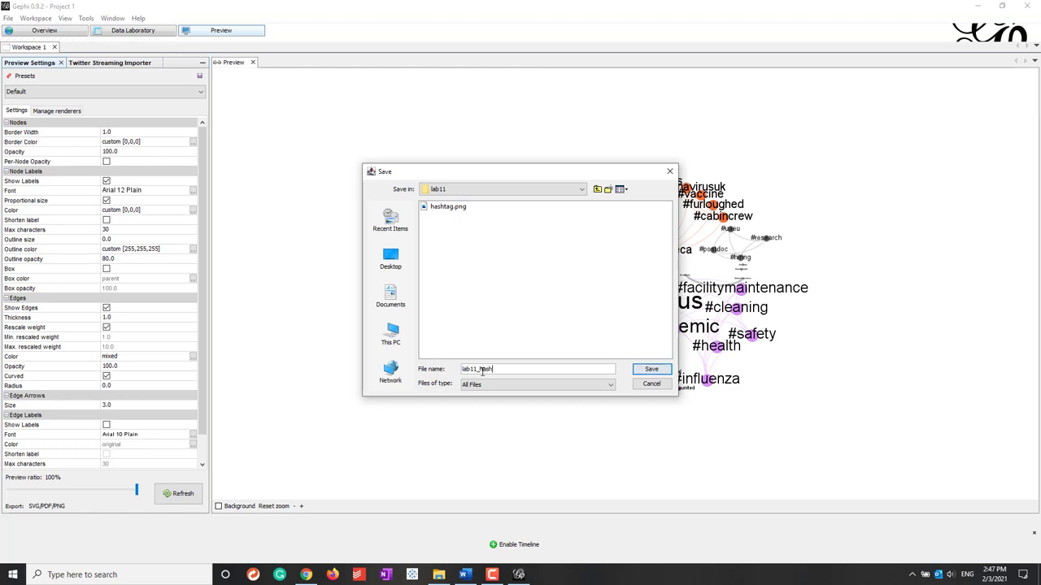
{"action": "type", "text": "lab11_hashtag"}
{"action": "left_click", "coordinate": [651, 369]}
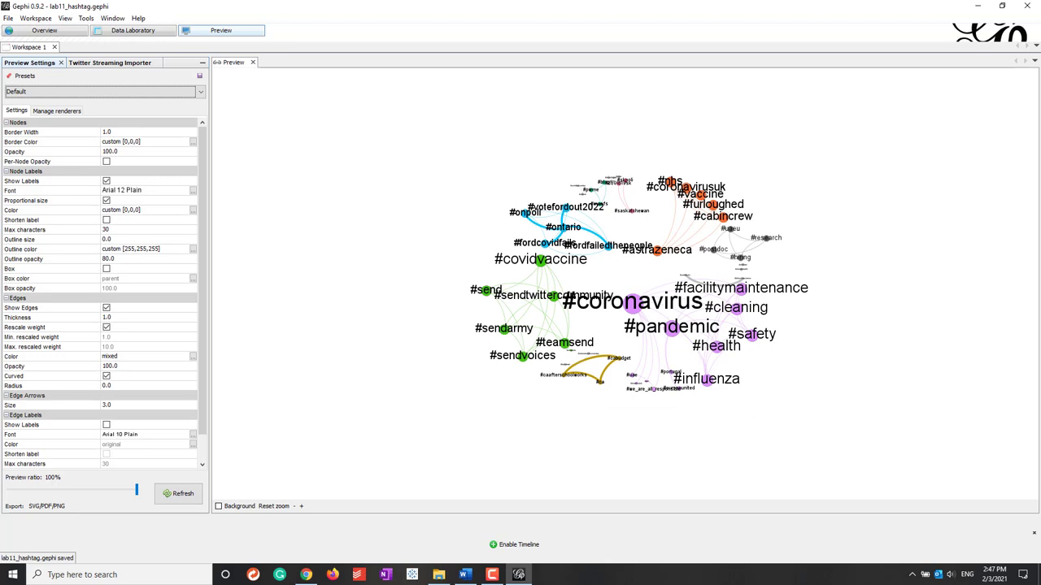
Close the hashtag project, saving its changes.
{"action": "left_click", "coordinate": [8, 18]}
{"action": "left_click", "coordinate": [40, 74]}
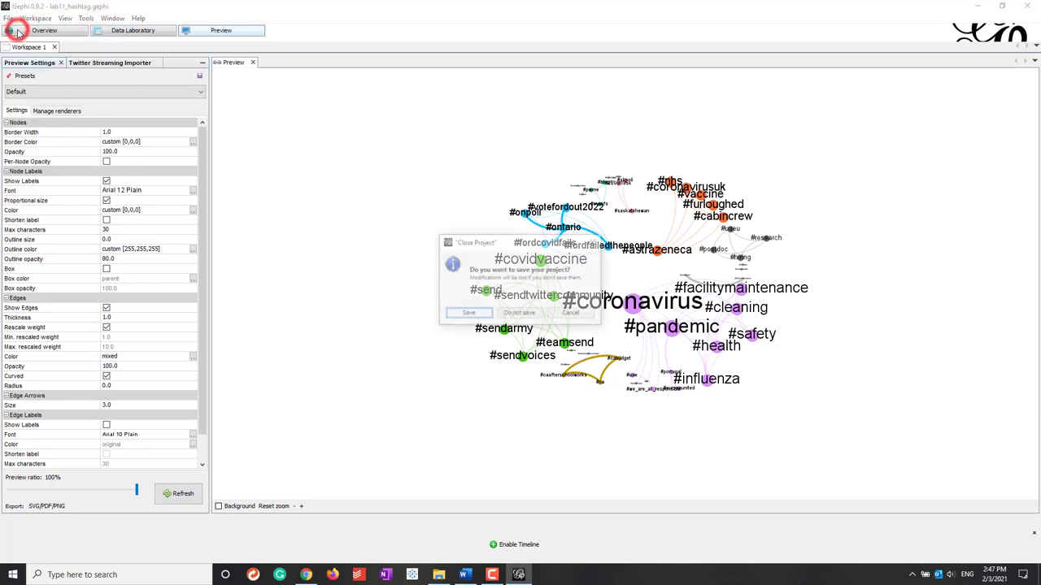
{"action": "left_click", "coordinate": [470, 315]}
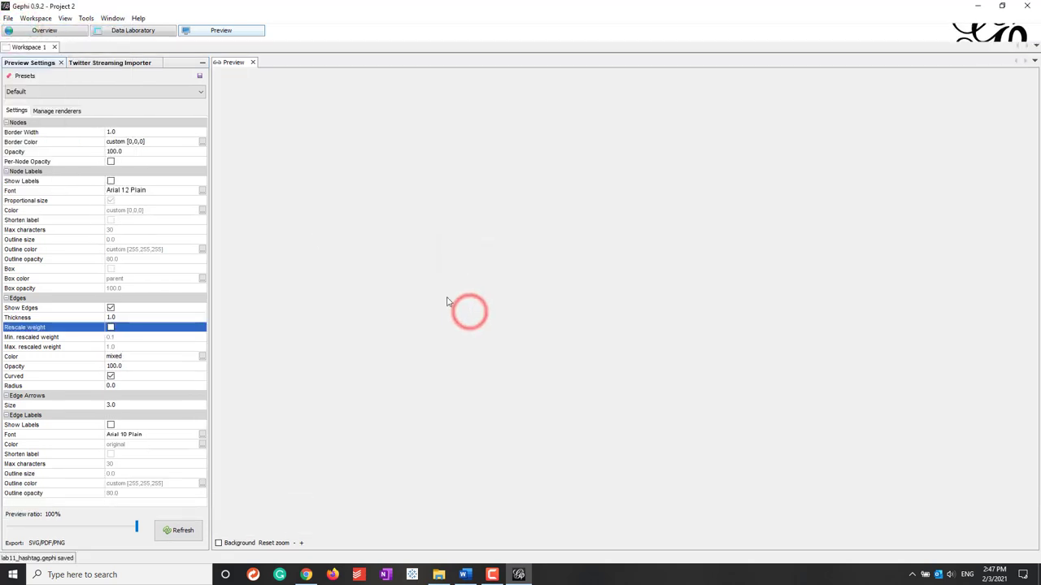
Set the Twitter Streaming Importer's network logic to User Network in the Overview of the new project.
{"action": "left_click", "coordinate": [45, 30]}
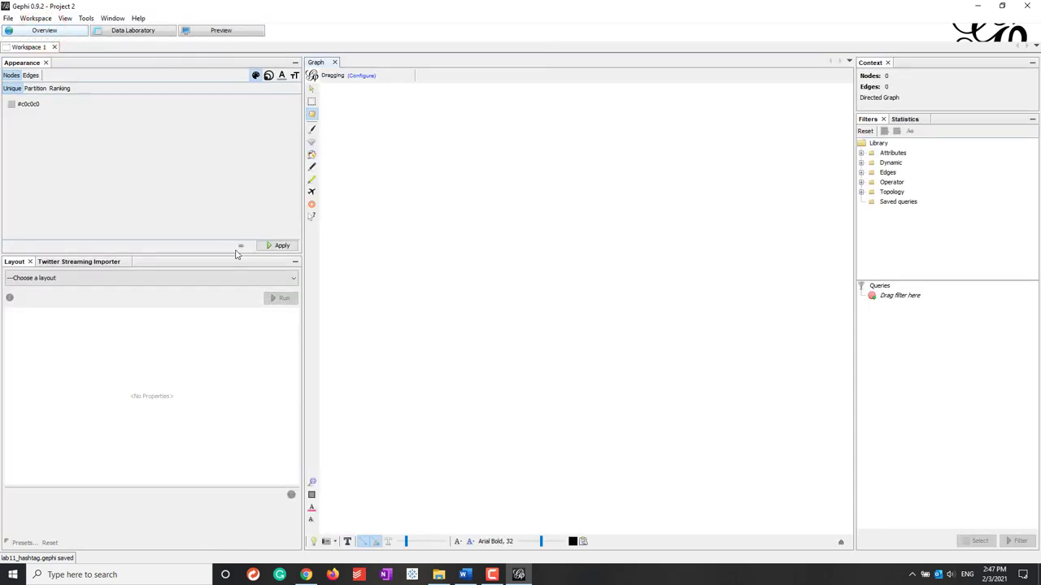
{"action": "left_click", "coordinate": [61, 263]}
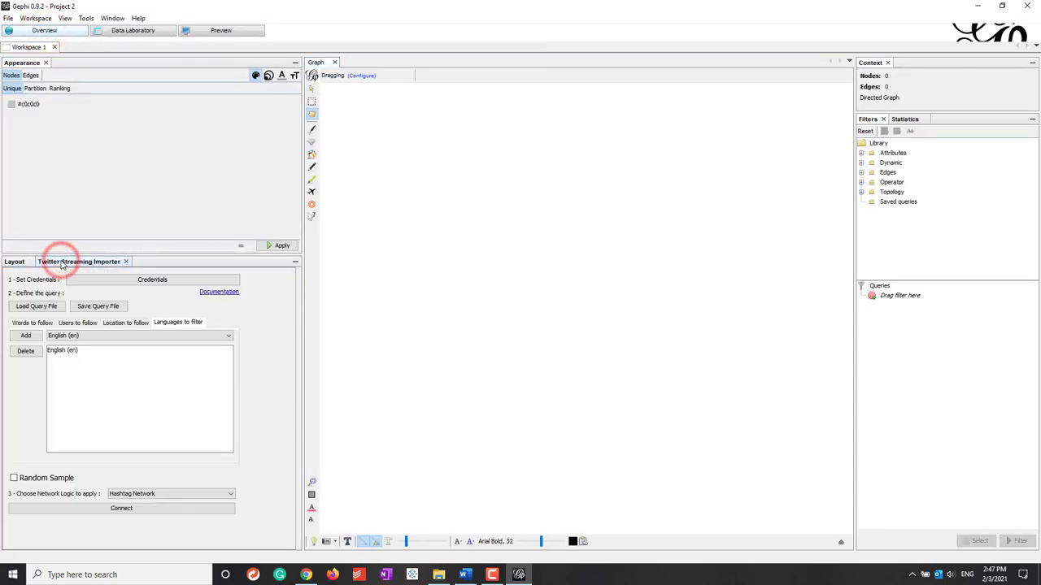
{"action": "key", "text": "alt+Tab"}
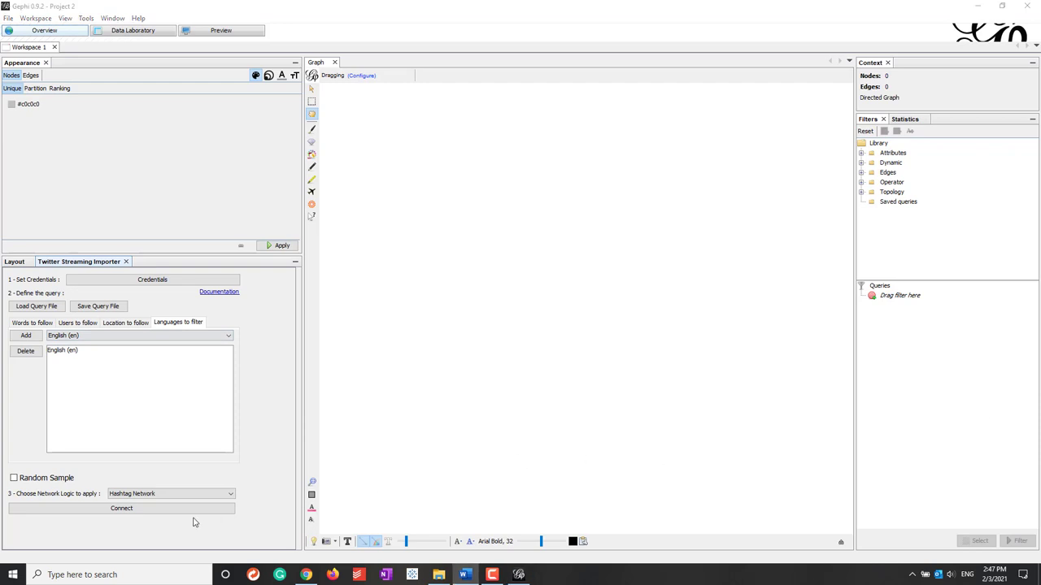
{"action": "left_click", "coordinate": [136, 494]}
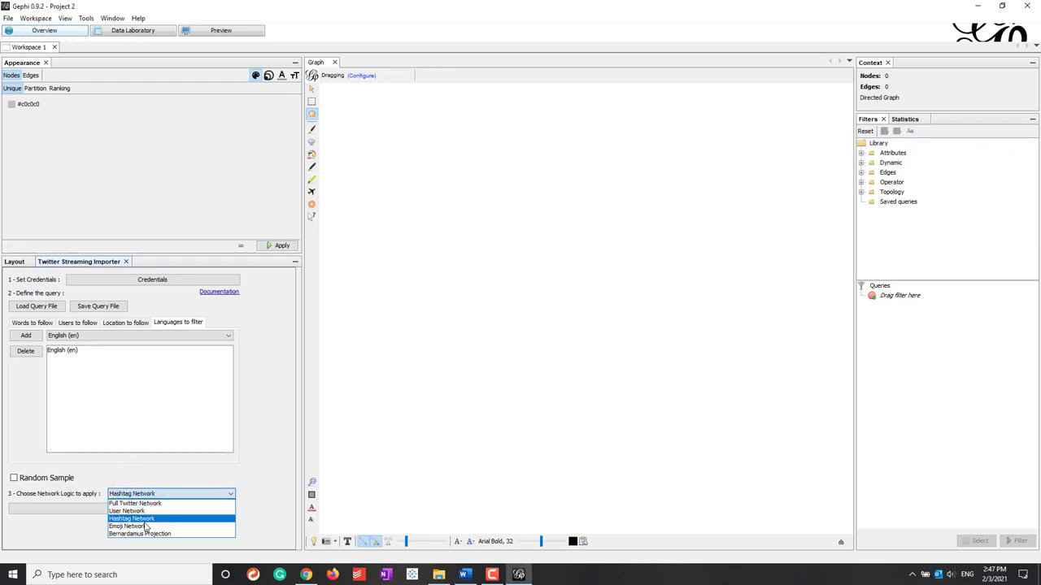
{"action": "left_click", "coordinate": [129, 511]}
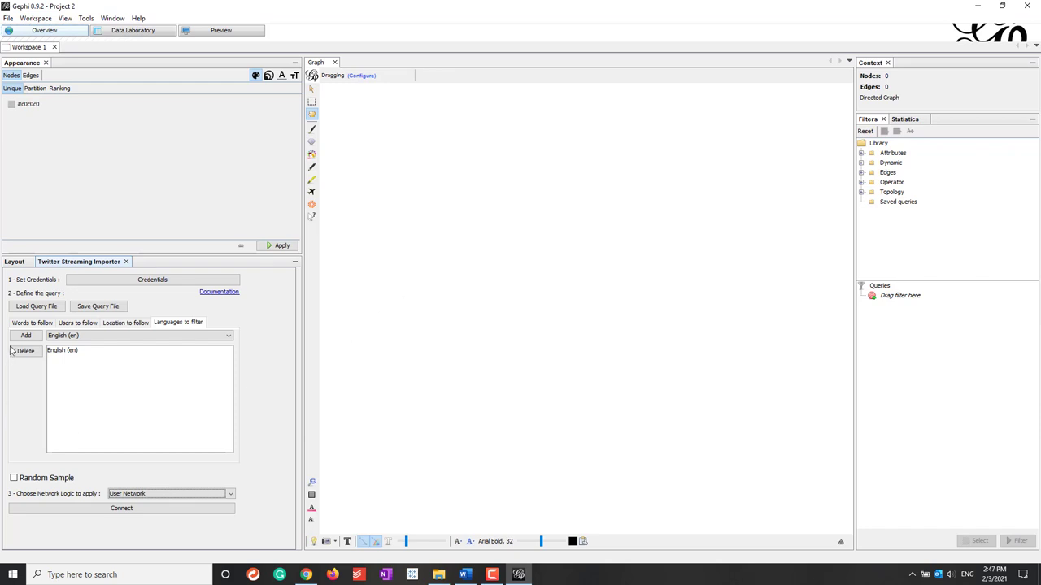
Check the covid19 word and English language filters, and collect the Twitter user network before disconnecting the stream.
{"action": "left_click", "coordinate": [38, 325]}
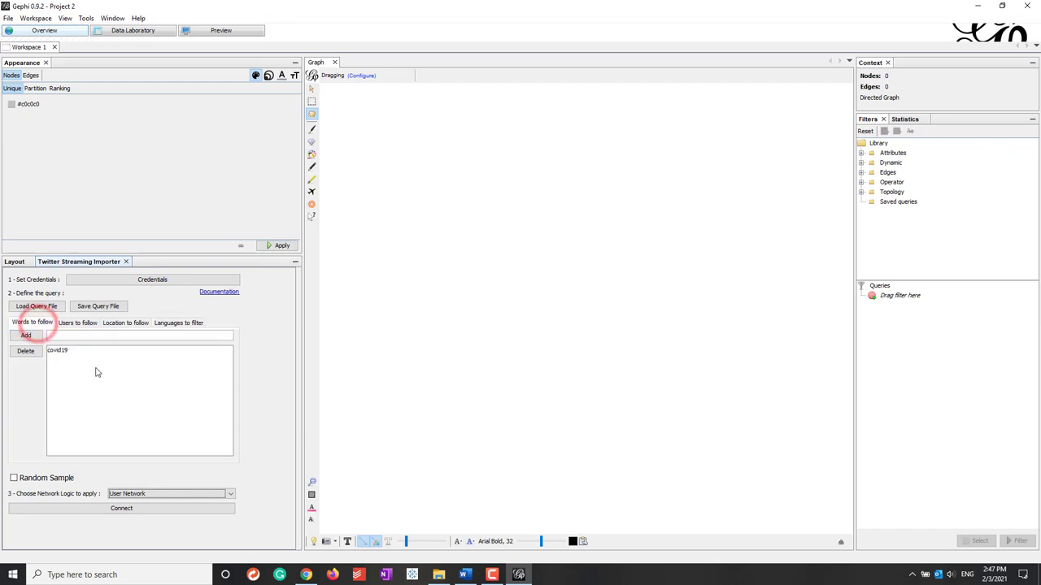
{"action": "left_click", "coordinate": [198, 323]}
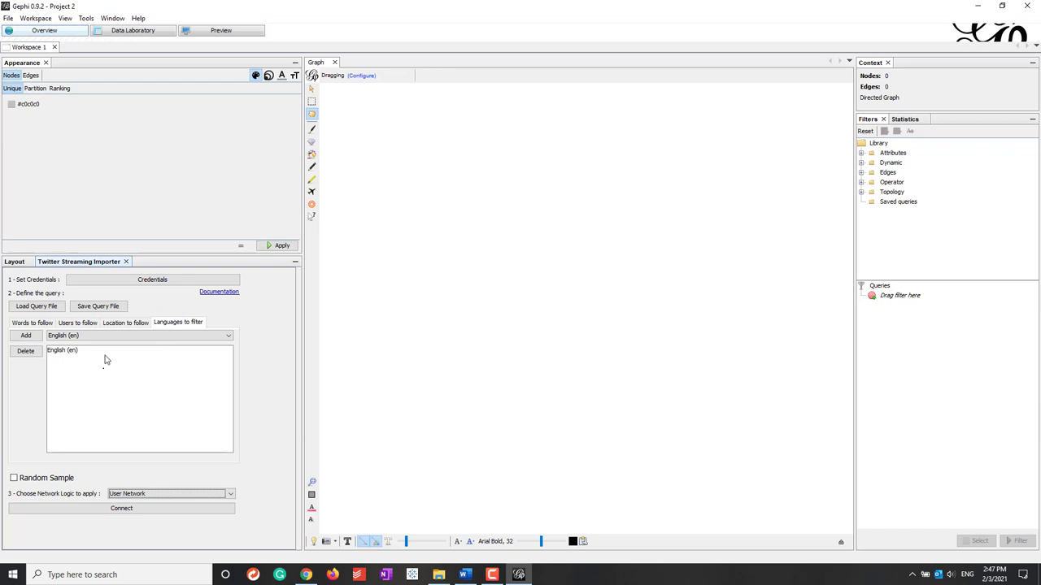
{"action": "left_click", "coordinate": [122, 509]}
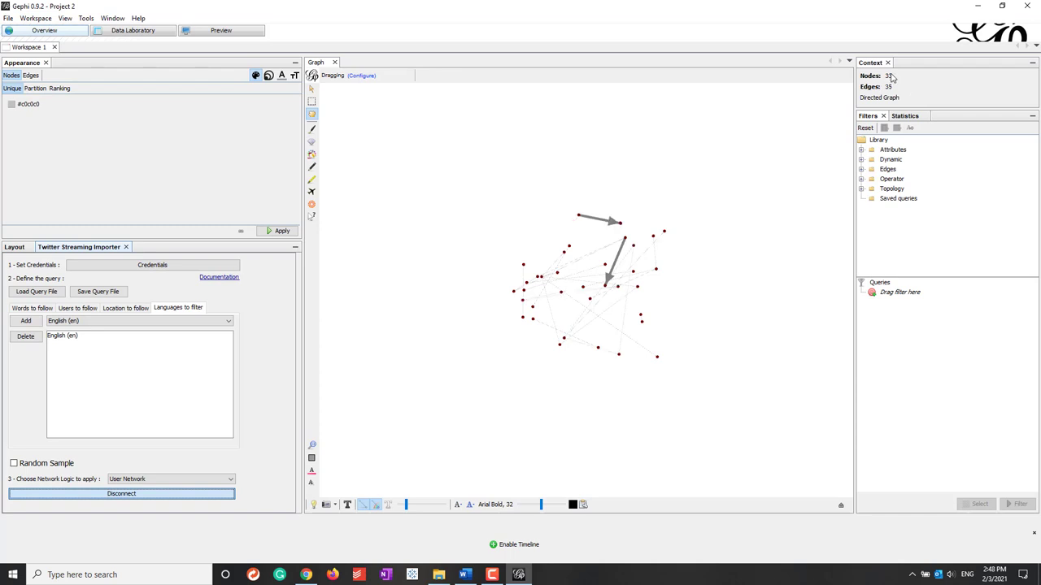
{"action": "left_click", "coordinate": [140, 494]}
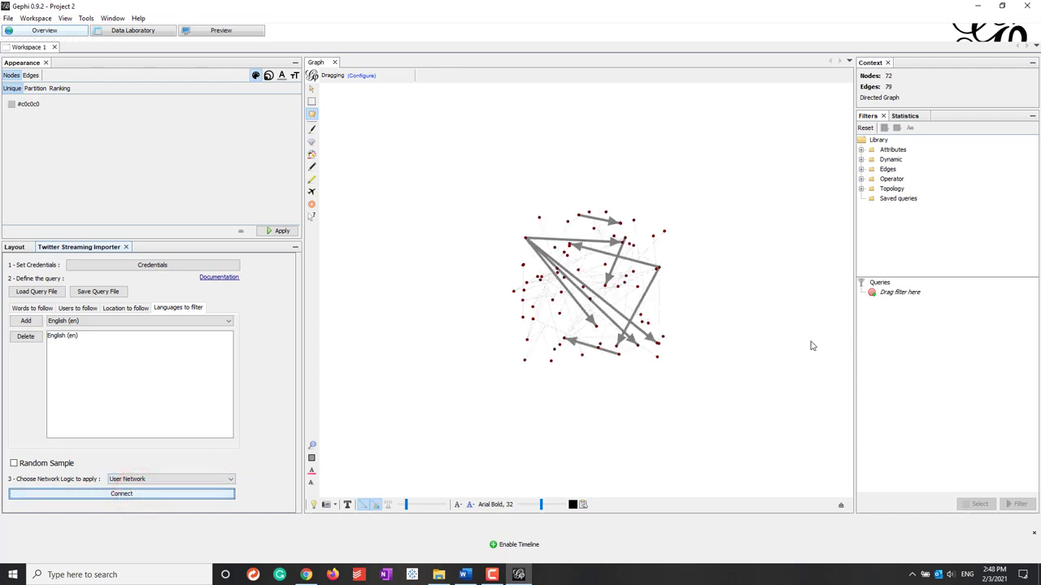
Examine the properties and attributes of the user node with the fan of thick edges and of a node it points to.
{"action": "scroll", "coordinate": [656, 280], "scroll_direction": "up", "scroll_amount": 3}
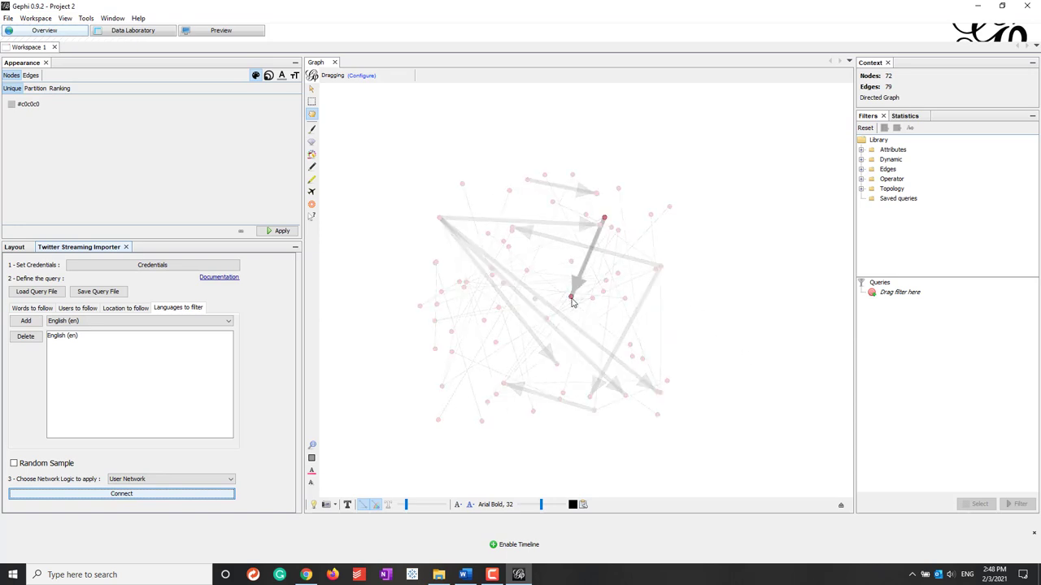
{"action": "left_click", "coordinate": [312, 217]}
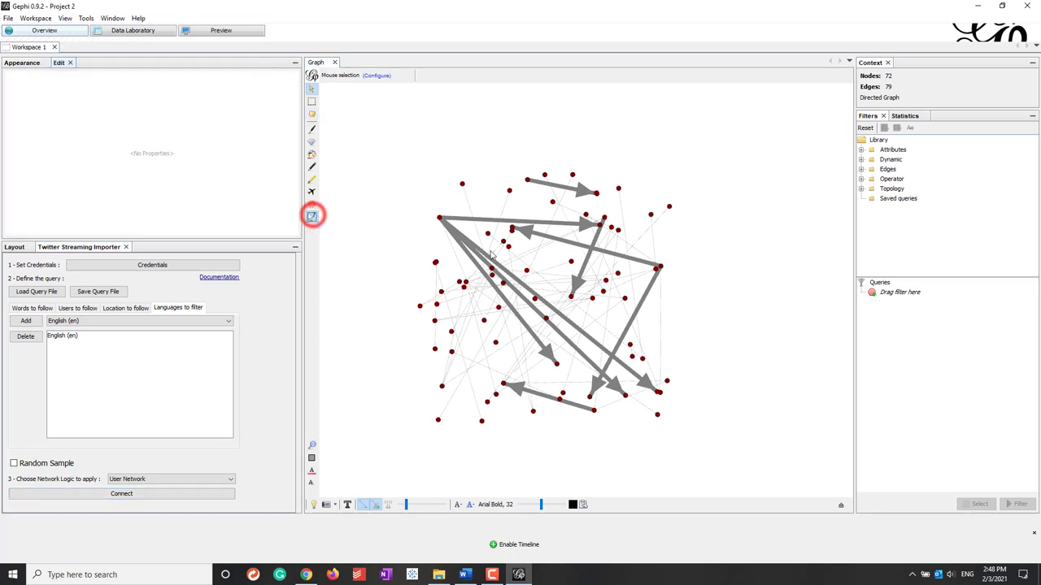
{"action": "left_click", "coordinate": [440, 221]}
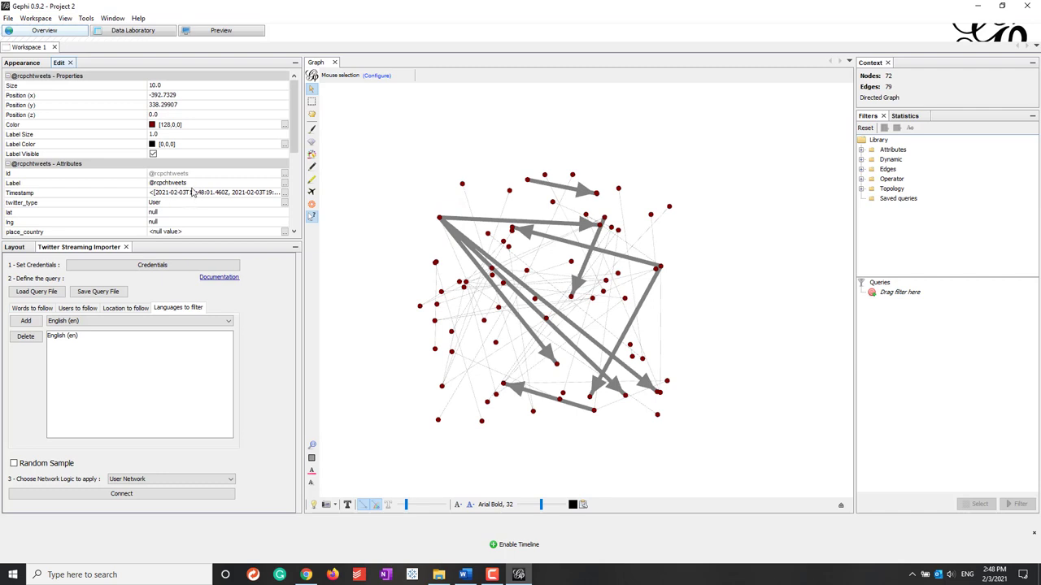
{"action": "scroll", "coordinate": [172, 210], "scroll_direction": "down", "scroll_amount": 5}
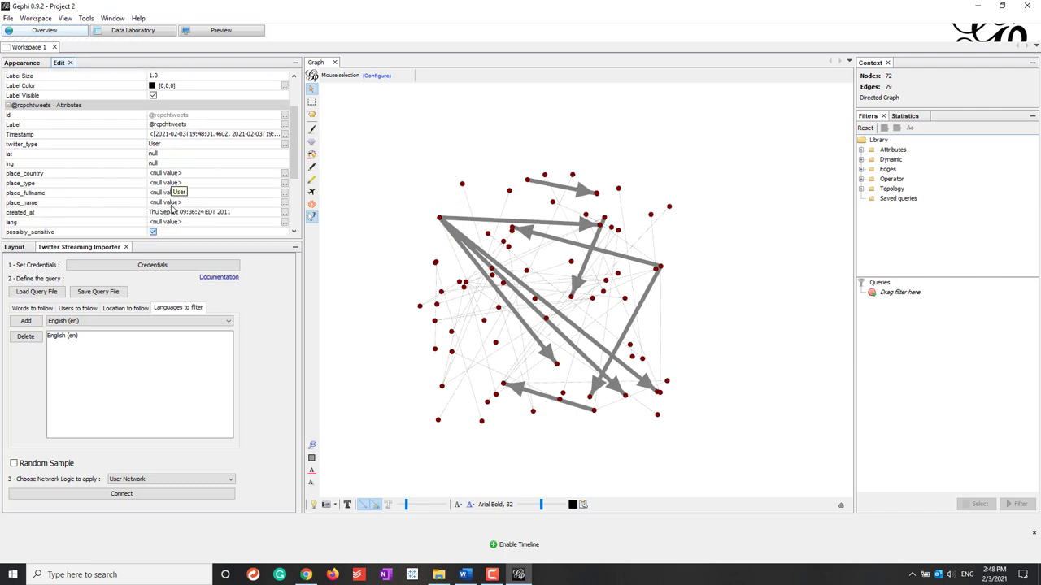
{"action": "scroll", "coordinate": [172, 210], "scroll_direction": "down", "scroll_amount": 1}
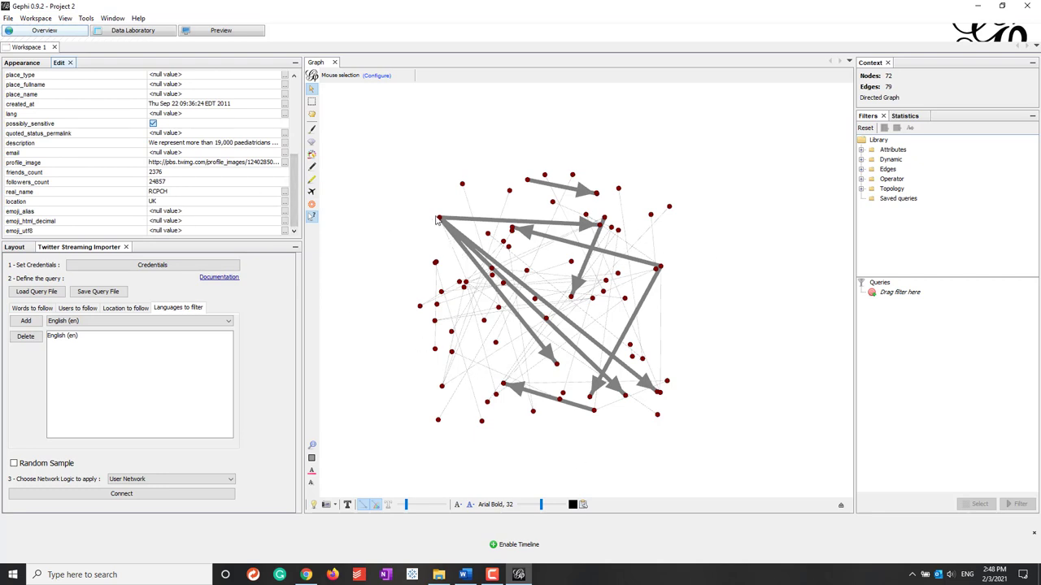
{"action": "left_click", "coordinate": [599, 224]}
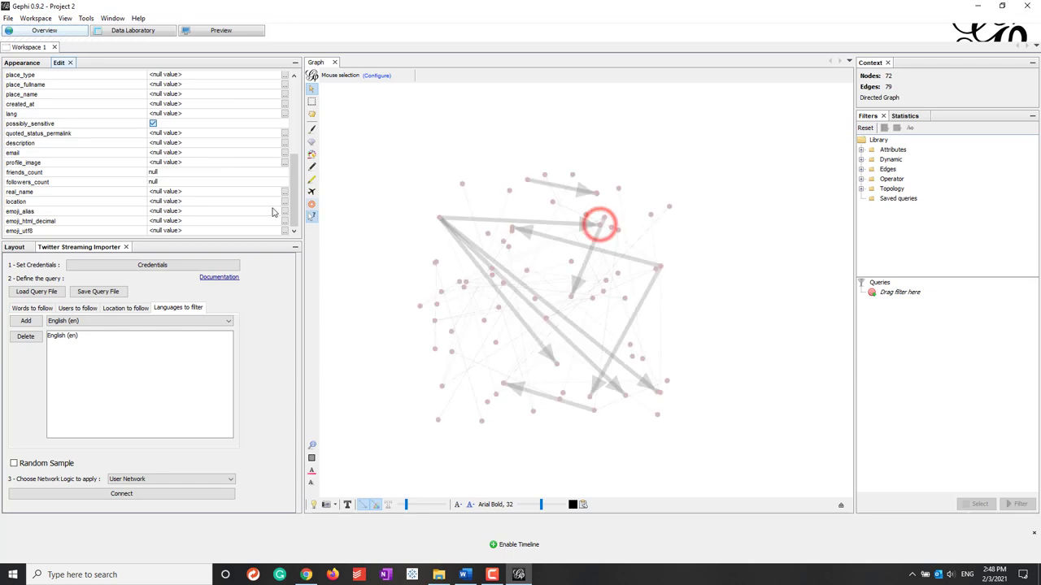
{"action": "scroll", "coordinate": [285, 193], "scroll_direction": "up", "scroll_amount": 5}
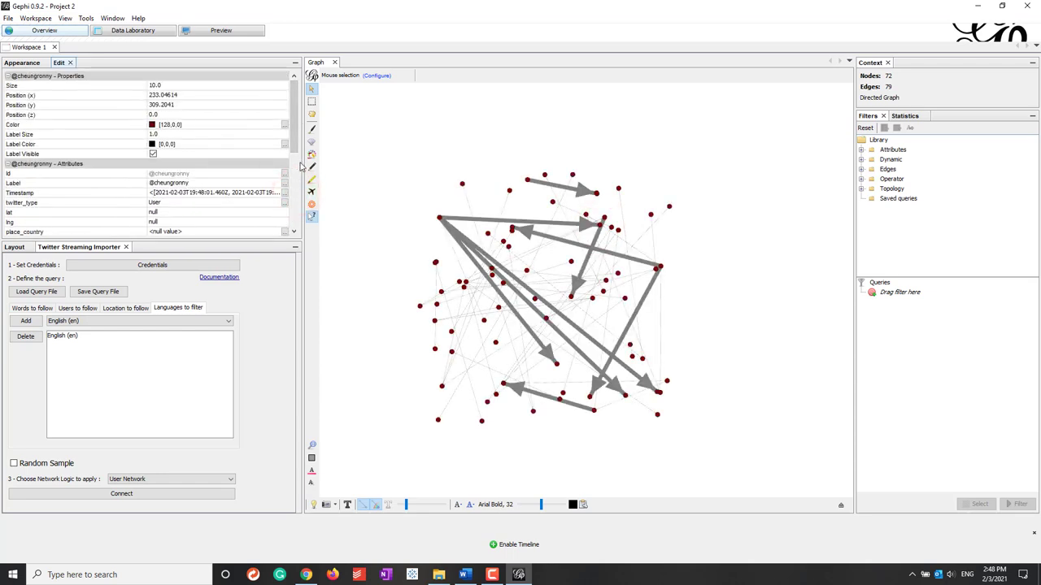
{"action": "left_click_drag", "start_coordinate": [294, 122], "coordinate": [295, 90]}
{"action": "left_click", "coordinate": [22, 62]}
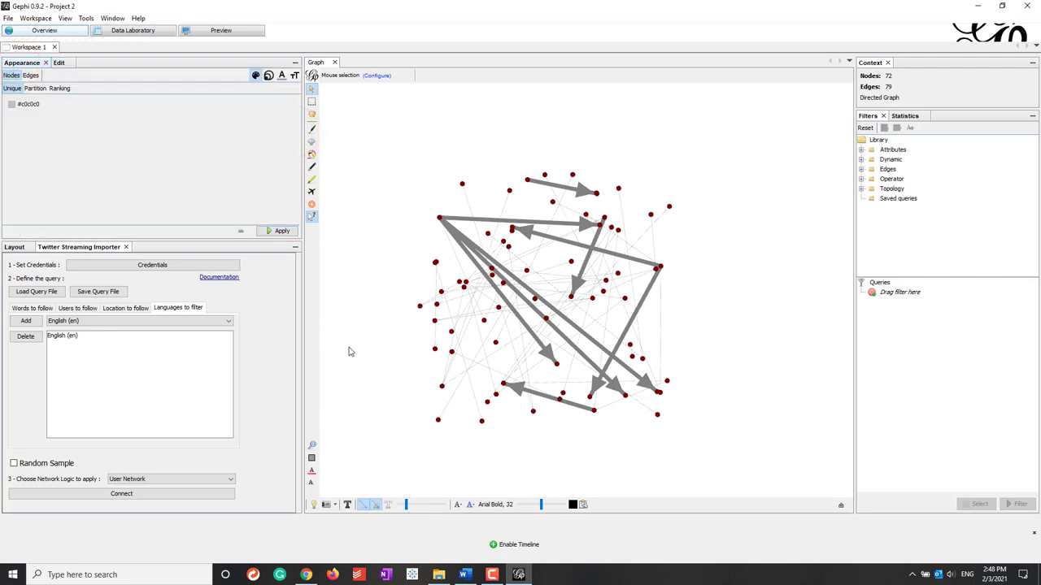
Run the Connected Components statistic on the user network as directed, and review the size distribution in its report.
{"action": "left_click", "coordinate": [905, 115]}
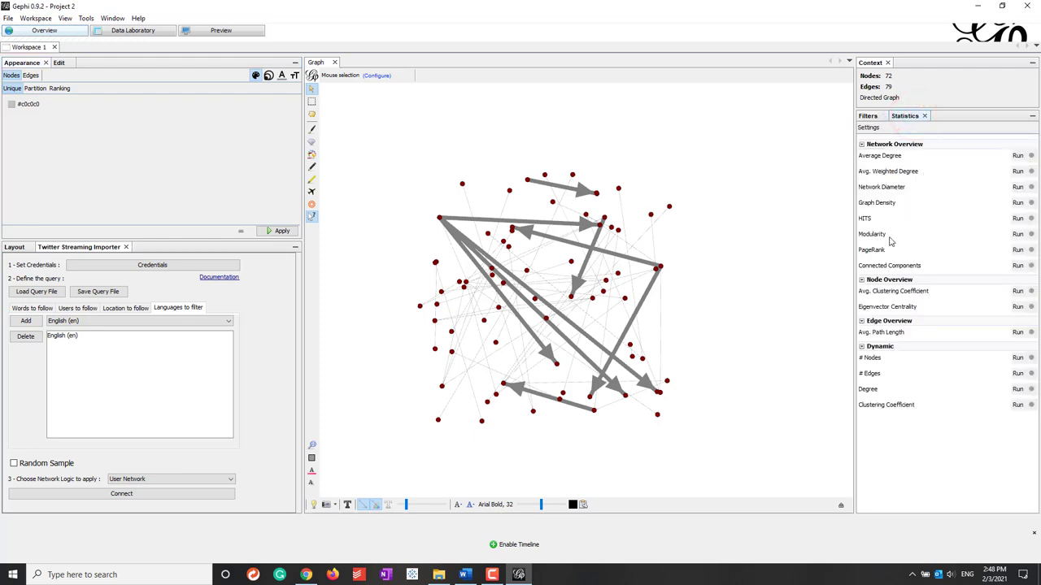
{"action": "left_click", "coordinate": [1017, 266]}
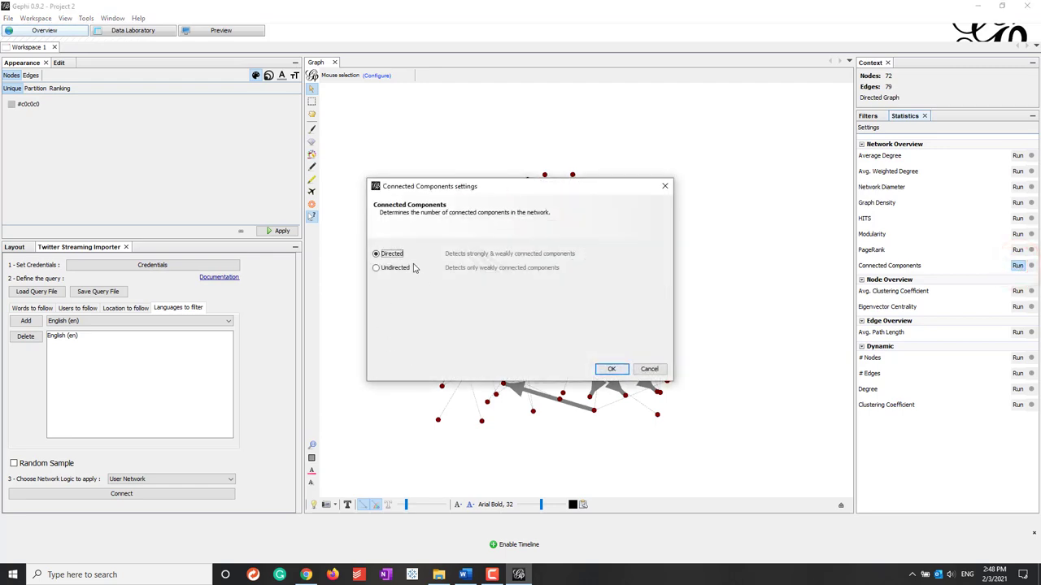
{"action": "left_click", "coordinate": [610, 370]}
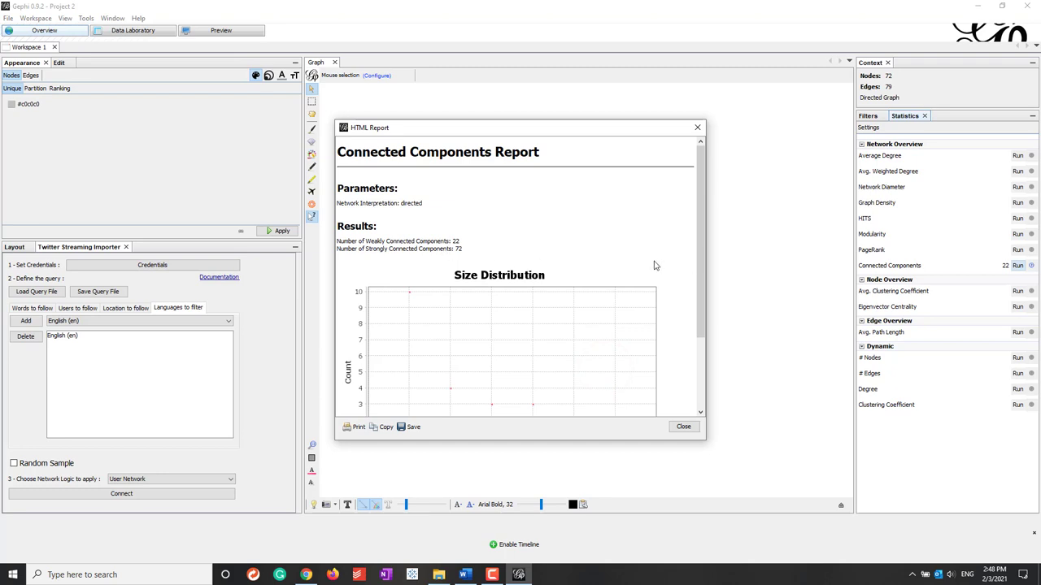
{"action": "left_click_drag", "start_coordinate": [702, 269], "coordinate": [710, 376]}
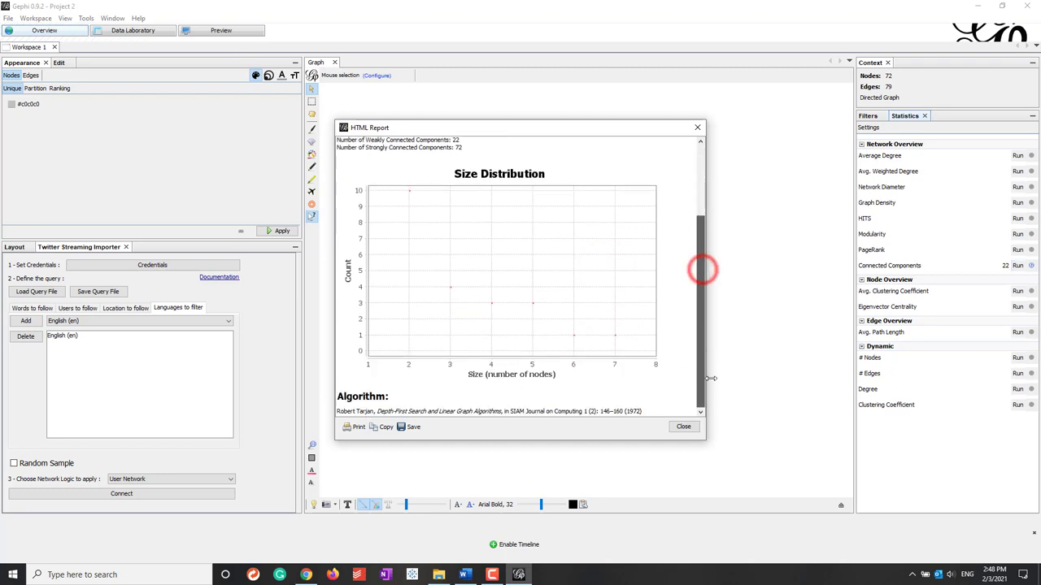
{"action": "scroll", "coordinate": [691, 390], "scroll_direction": "up", "scroll_amount": 10}
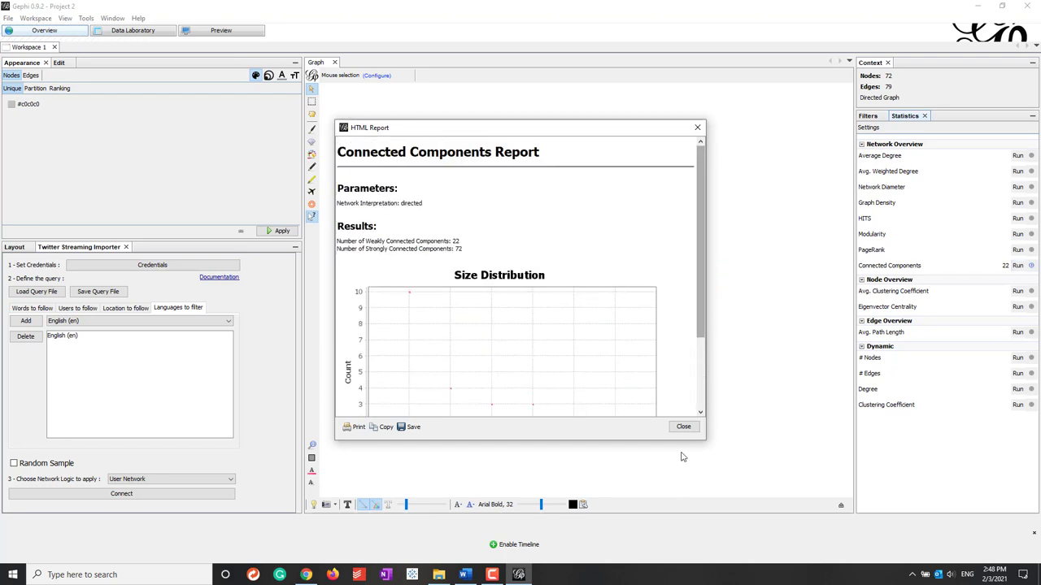
{"action": "left_click", "coordinate": [683, 428]}
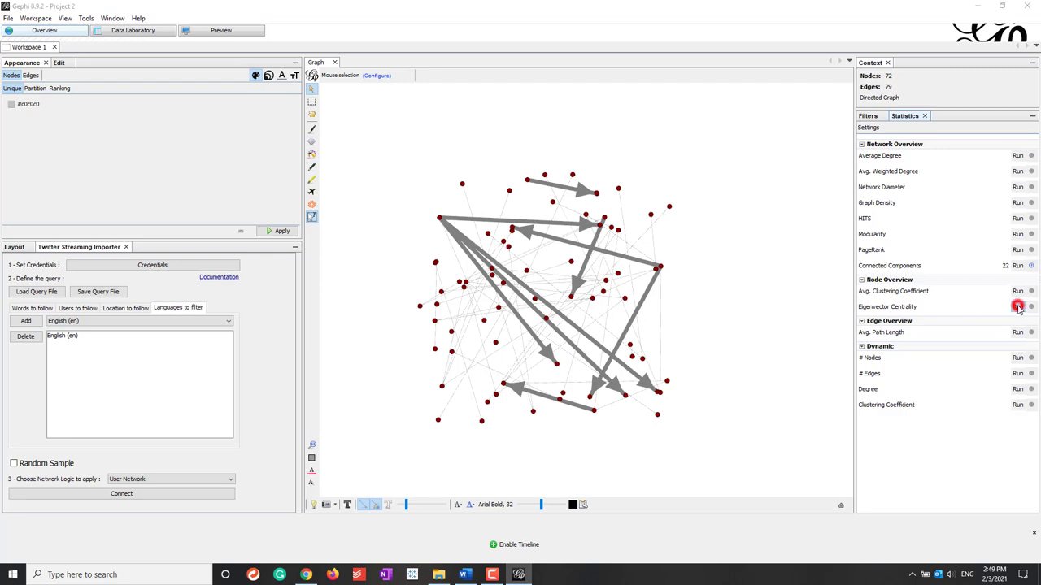
Calculate Eigenvector Centrality for the directed network with 100 iterations, and close the report.
{"action": "left_click", "coordinate": [1017, 307]}
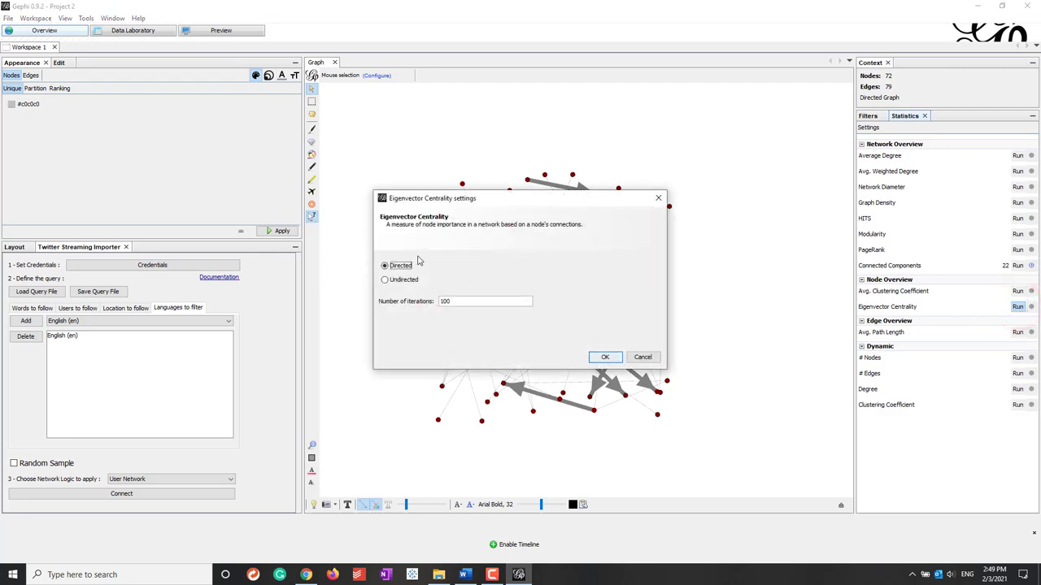
{"action": "left_click", "coordinate": [605, 359]}
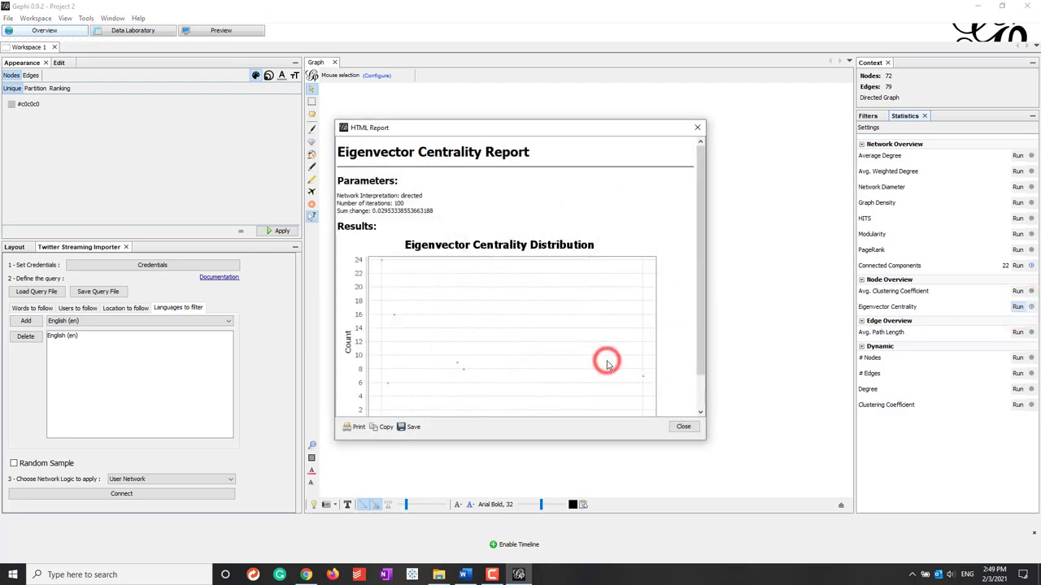
{"action": "left_click", "coordinate": [681, 427]}
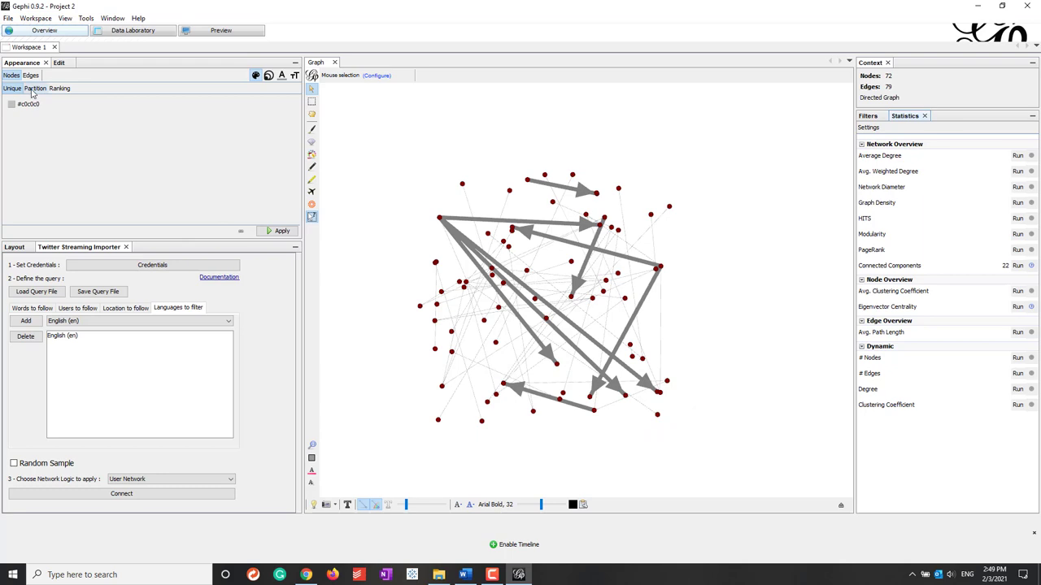
Color the nodes by Component ID partition using a newly generated Default palette limited to 8 colors, and check the component list.
{"action": "left_click", "coordinate": [32, 88]}
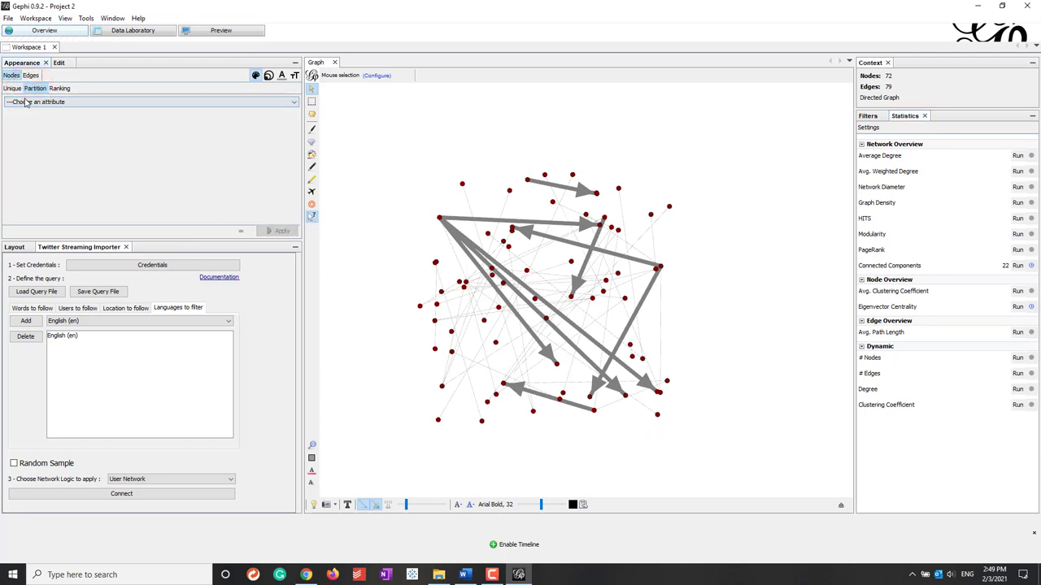
{"action": "left_click", "coordinate": [24, 101]}
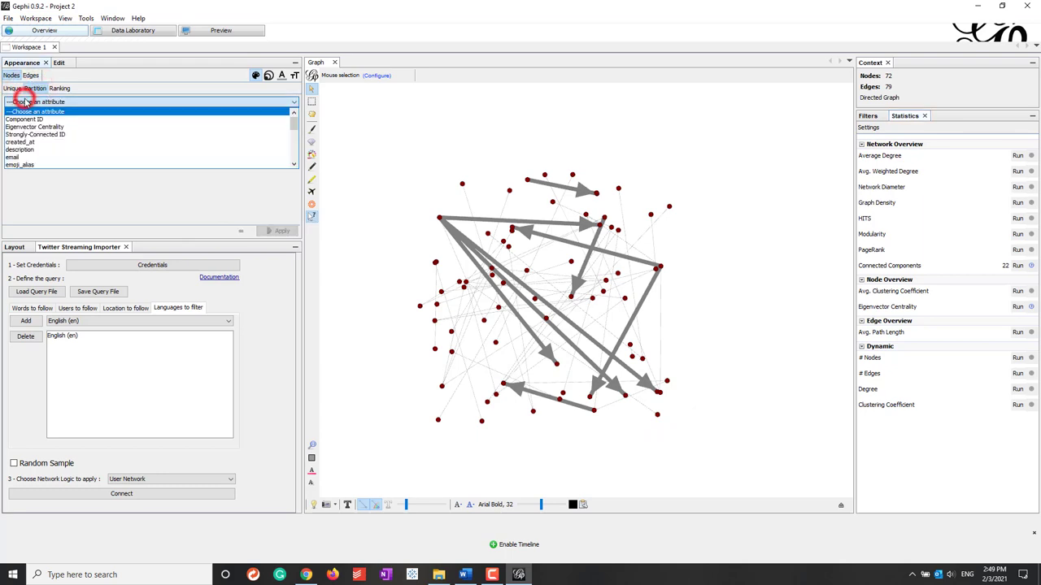
{"action": "left_click", "coordinate": [72, 120]}
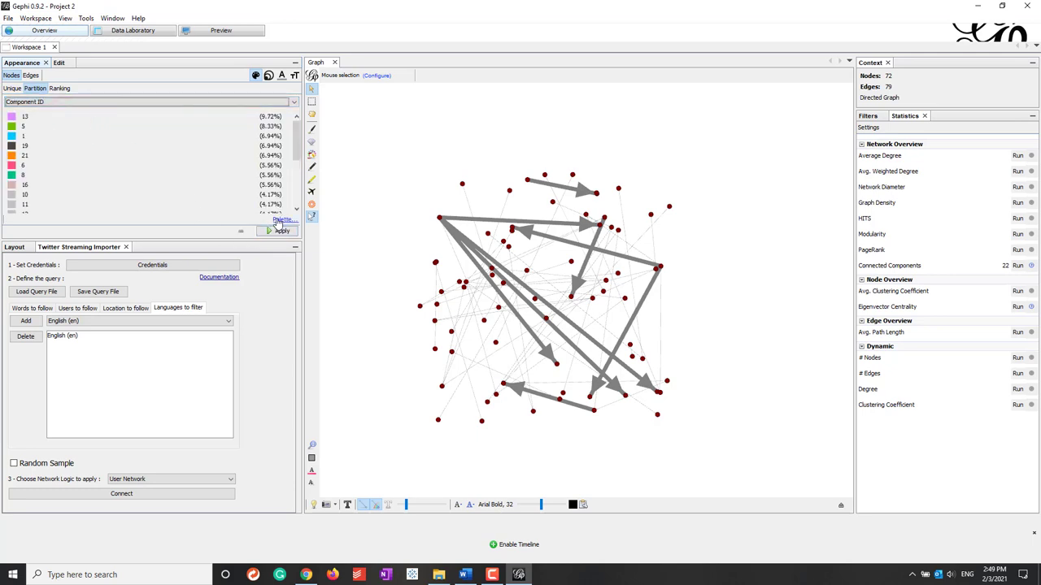
{"action": "left_click", "coordinate": [279, 220]}
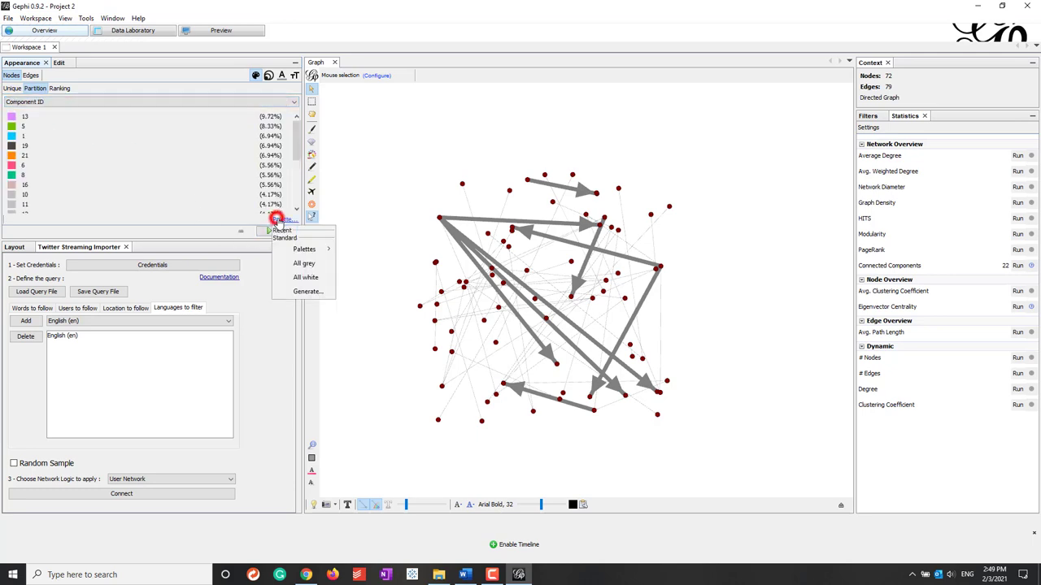
{"action": "left_click", "coordinate": [296, 294]}
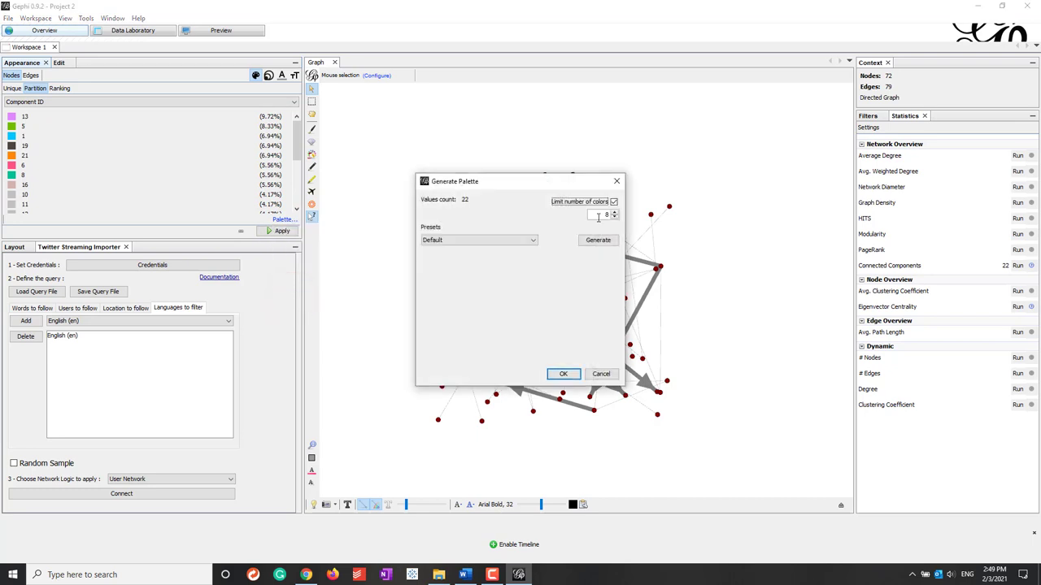
{"action": "left_click", "coordinate": [598, 240]}
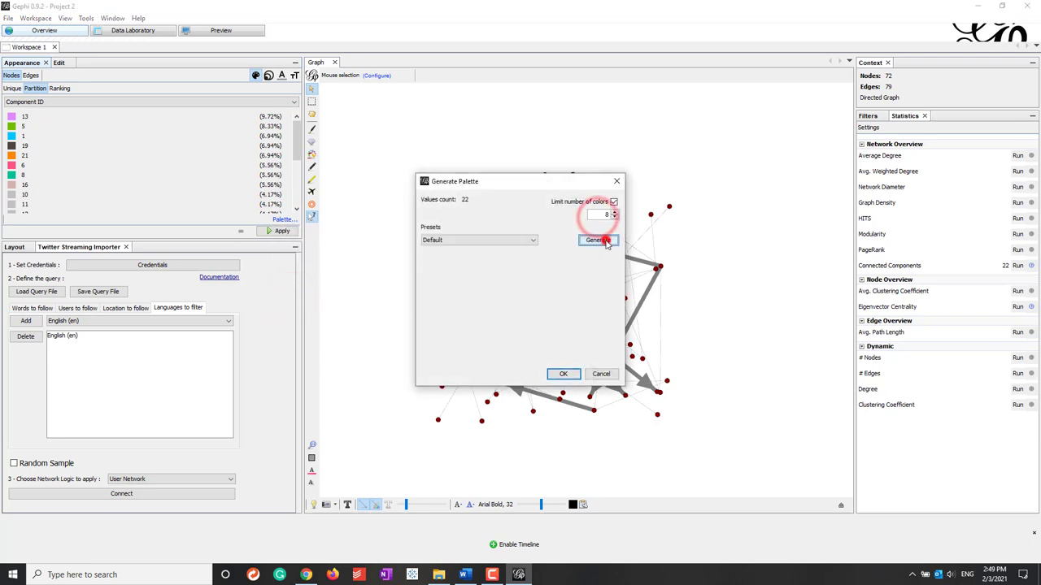
{"action": "left_click", "coordinate": [561, 373]}
{"action": "left_click", "coordinate": [283, 232]}
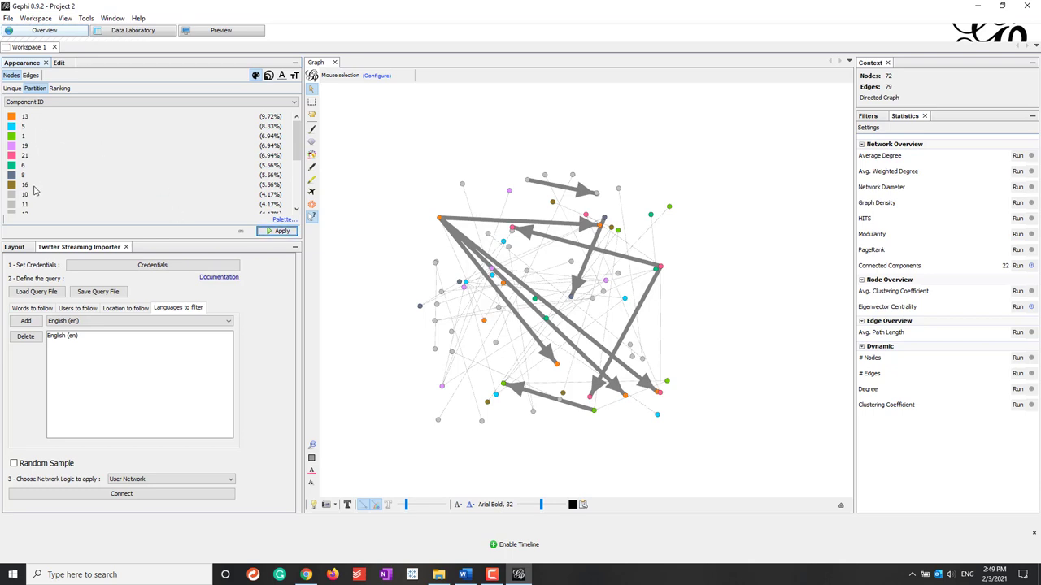
{"action": "left_click_drag", "start_coordinate": [296, 137], "coordinate": [297, 183]}
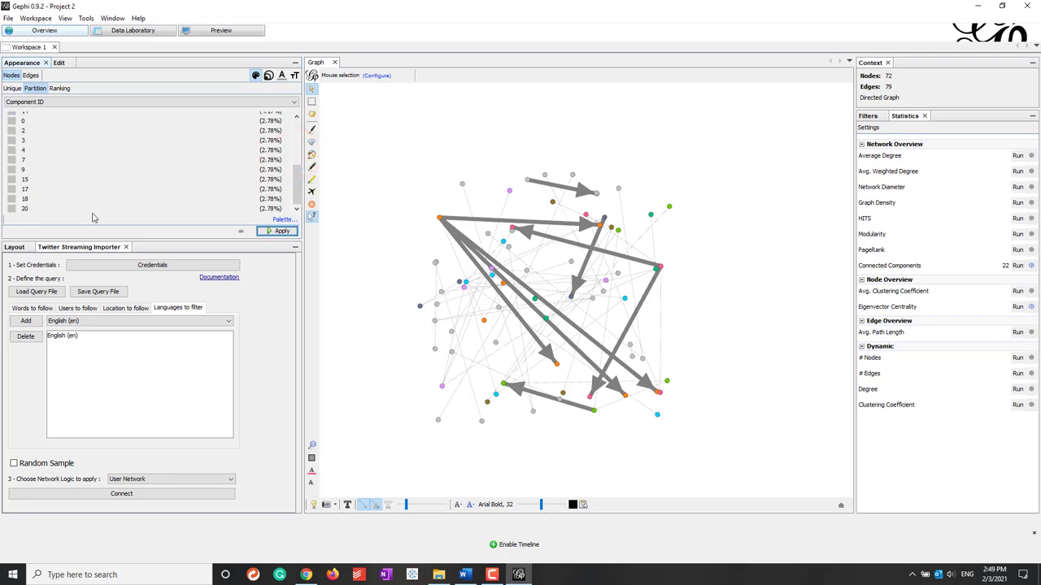
{"action": "left_click", "coordinate": [296, 196]}
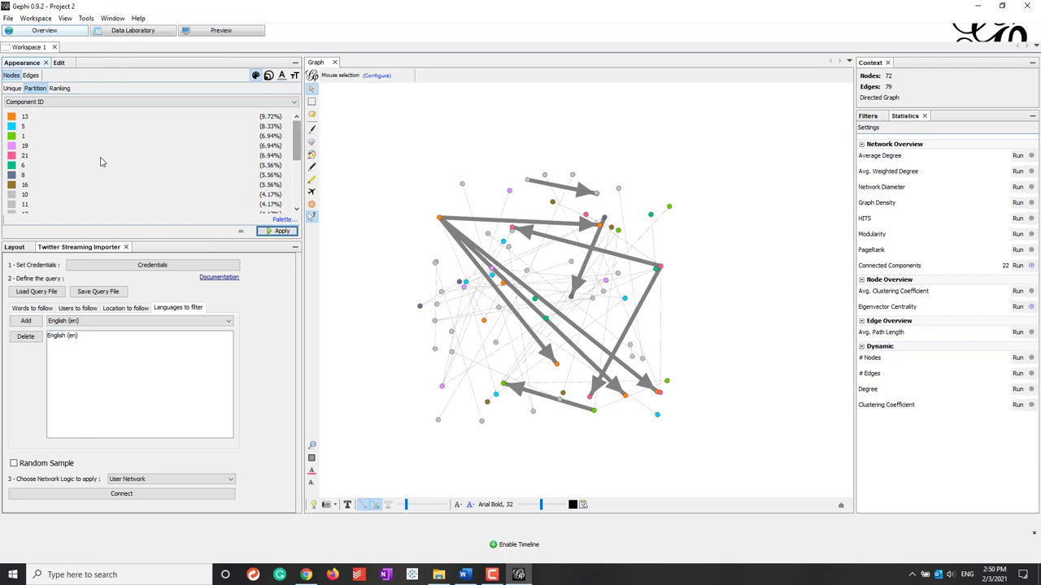
Size the nodes by In-Degree ranking, with a minimum size of 5 and a maximum of 50.
{"action": "left_click", "coordinate": [268, 76]}
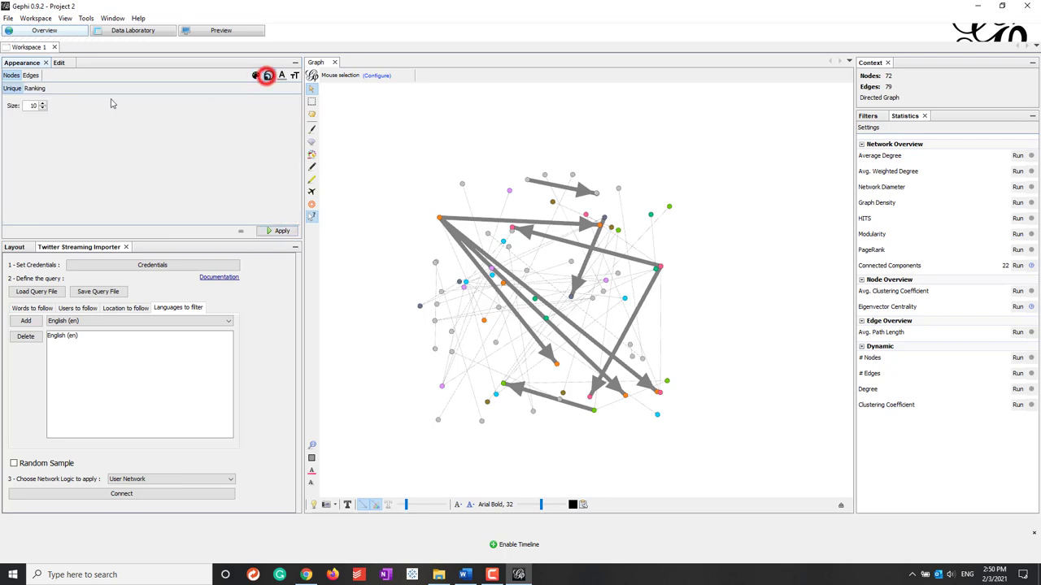
{"action": "left_click", "coordinate": [35, 88]}
{"action": "left_click", "coordinate": [46, 102]}
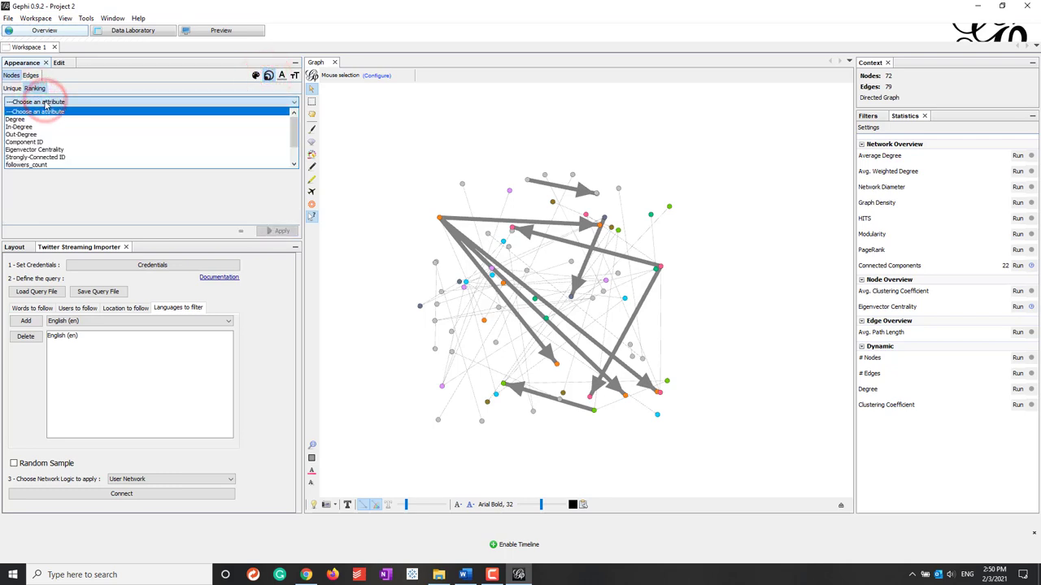
{"action": "left_click", "coordinate": [61, 128]}
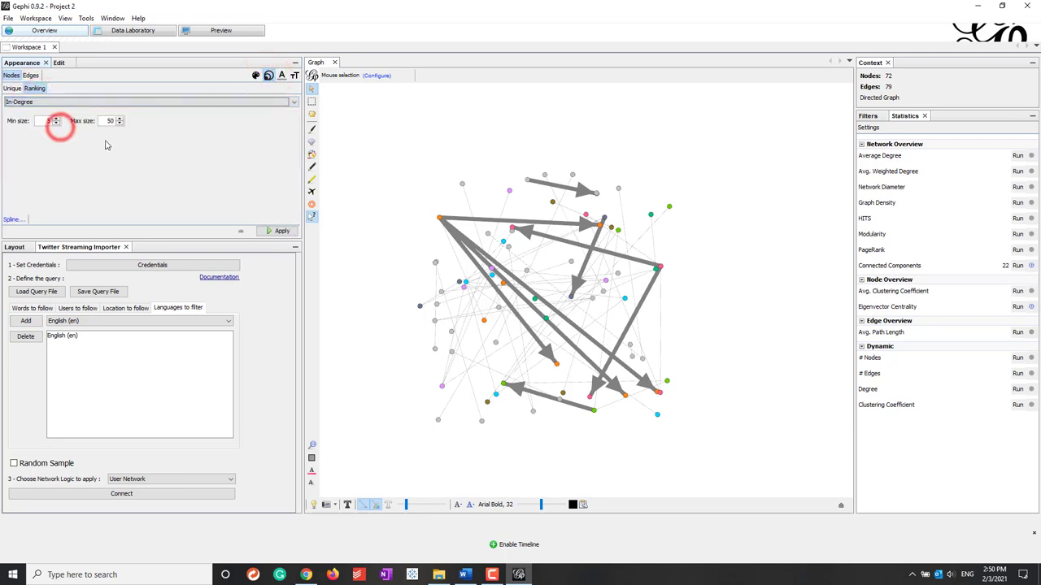
{"action": "left_click", "coordinate": [279, 231]}
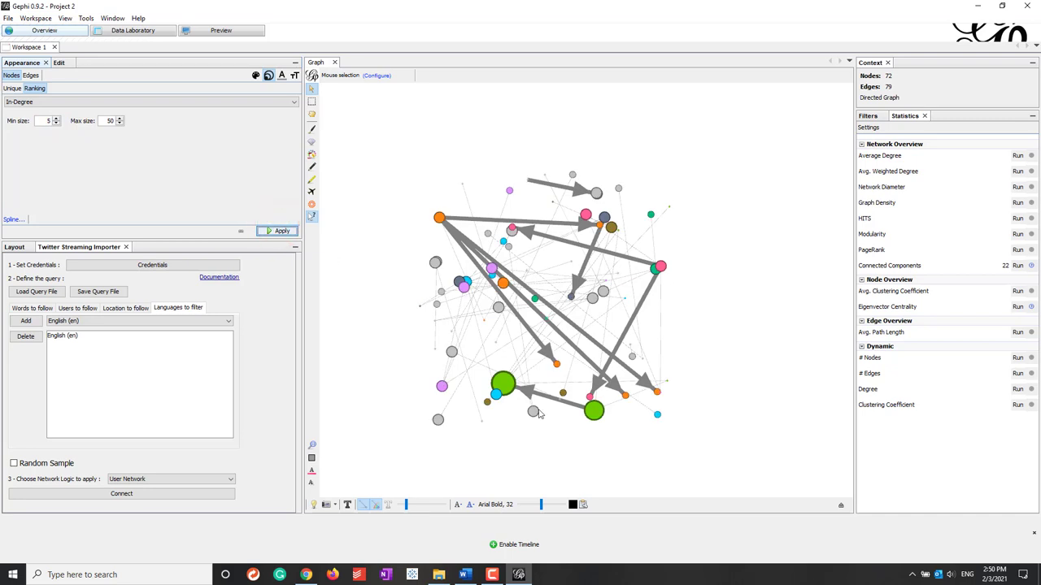
Move the largest green node out of the cluster to a spot below the rest of the network.
{"action": "left_click", "coordinate": [503, 384]}
{"action": "left_click", "coordinate": [501, 386]}
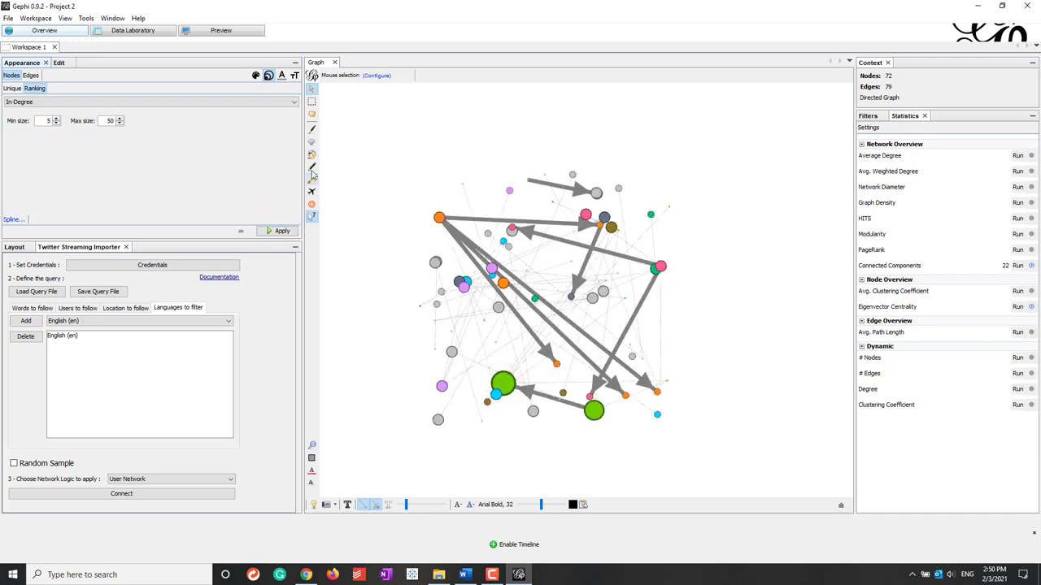
{"action": "left_click", "coordinate": [312, 113]}
{"action": "left_click_drag", "start_coordinate": [503, 384], "coordinate": [533, 459]}
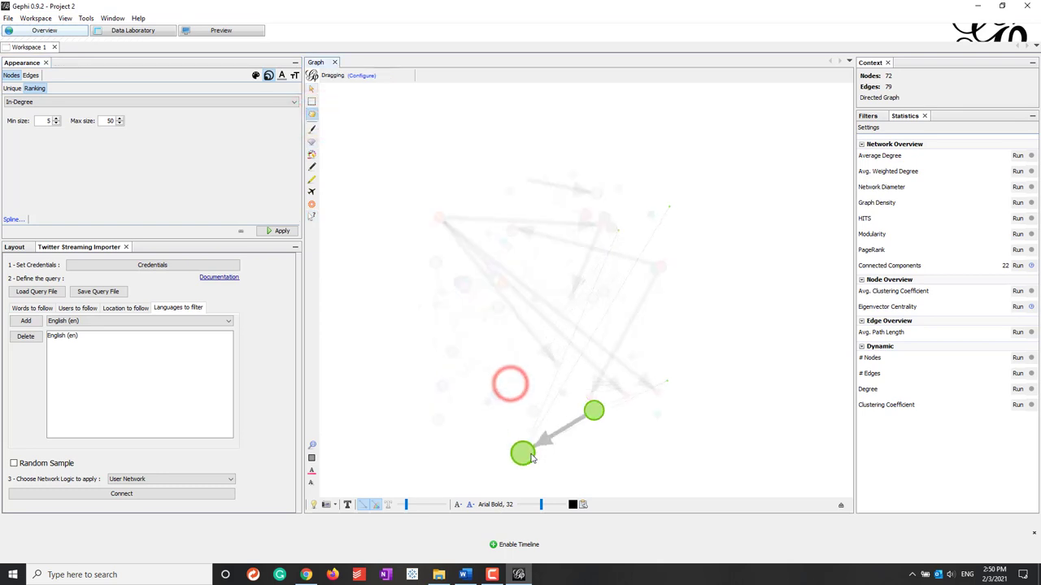
Size the nodes by Out-Degree ranking from 5 to 50, and move the large orange node slightly away from the network.
{"action": "left_click", "coordinate": [33, 101]}
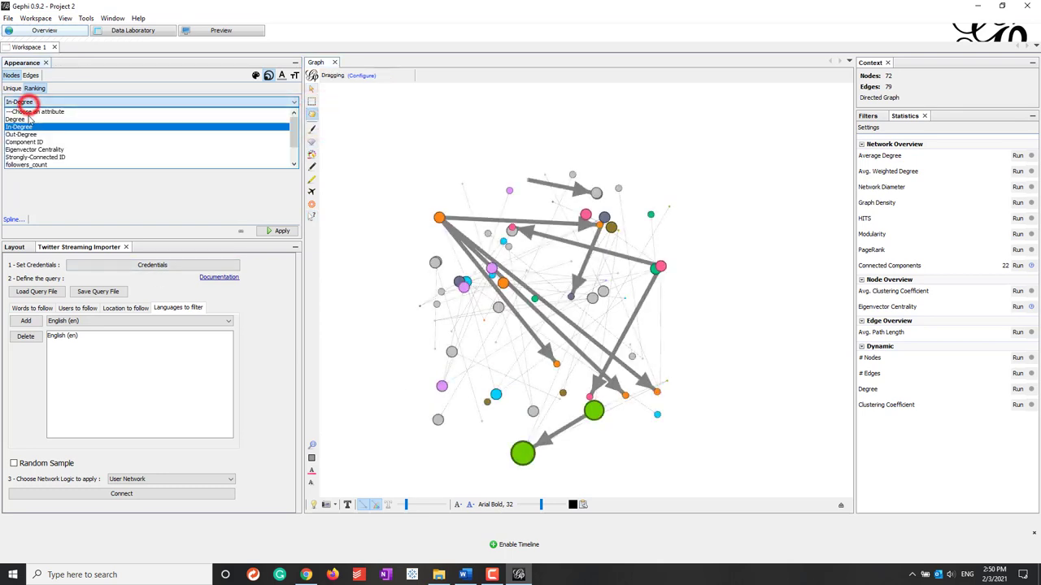
{"action": "left_click", "coordinate": [31, 135]}
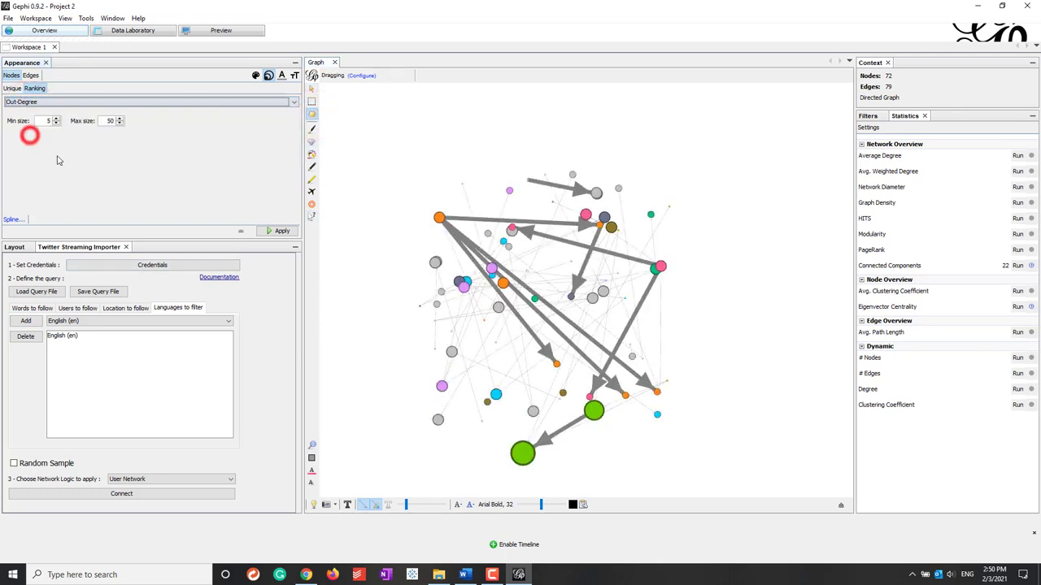
{"action": "left_click", "coordinate": [278, 231]}
{"action": "mouse_move", "coordinate": [430, 225]}
{"action": "left_mouse_down"}
{"action": "mouse_move", "coordinate": [454, 213]}
{"action": "mouse_move", "coordinate": [429, 242]}
{"action": "mouse_move", "coordinate": [490, 241]}
{"action": "mouse_move", "coordinate": [550, 267]}
{"action": "mouse_move", "coordinate": [557, 302]}
{"action": "mouse_move", "coordinate": [415, 225]}
{"action": "left_mouse_up"}
Size the nodes by Eigenvector Centrality ranking from 5 to 50, and move the upper large pink node toward the network's center.
{"action": "left_click", "coordinate": [79, 101]}
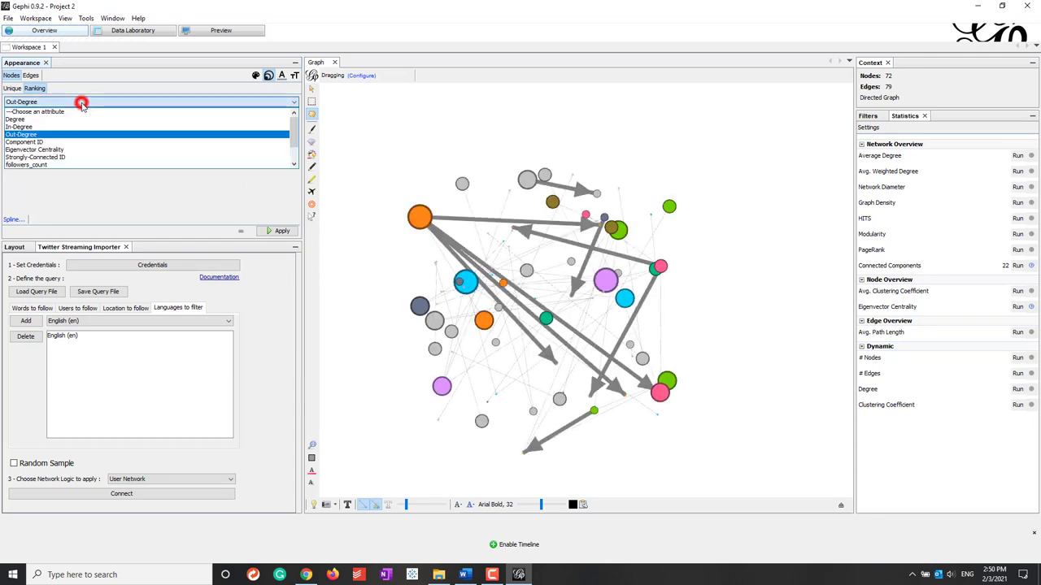
{"action": "left_click", "coordinate": [89, 150]}
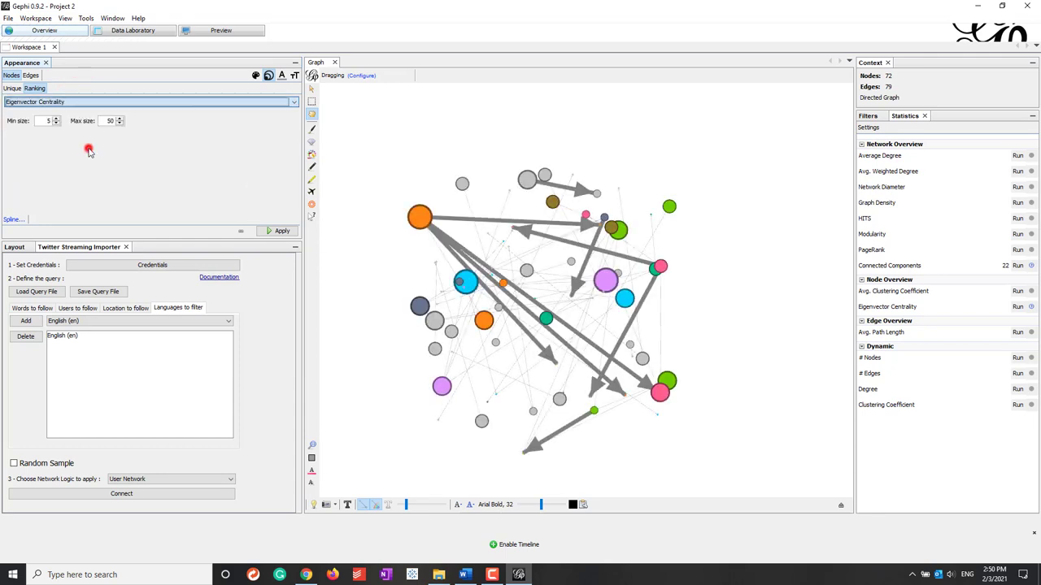
{"action": "left_click", "coordinate": [278, 232]}
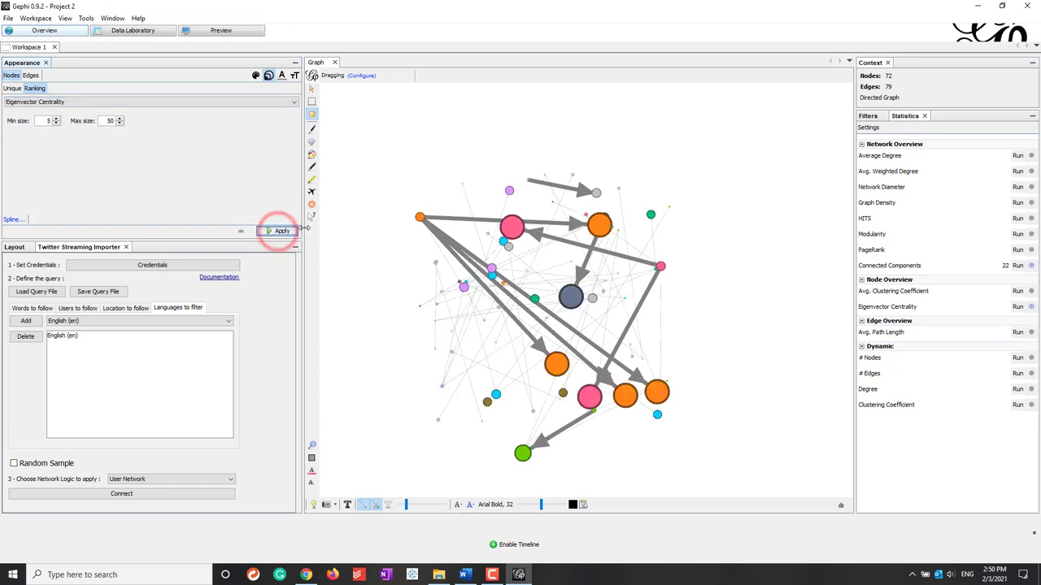
{"action": "left_click_drag", "start_coordinate": [508, 233], "coordinate": [564, 264]}
Show the node labels and scale the label text by node size.
{"action": "left_click", "coordinate": [347, 505]}
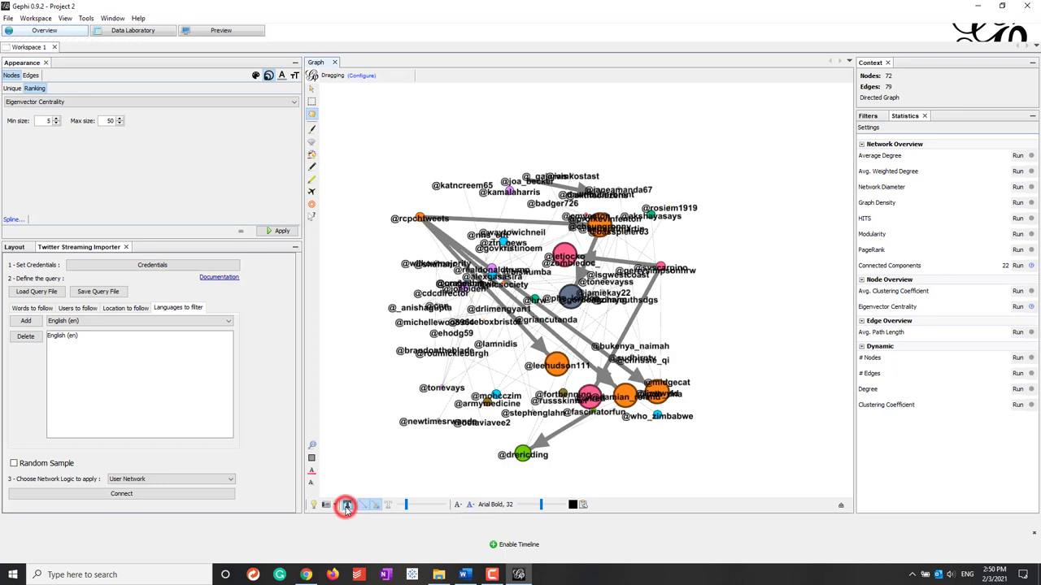
{"action": "left_click", "coordinate": [458, 505]}
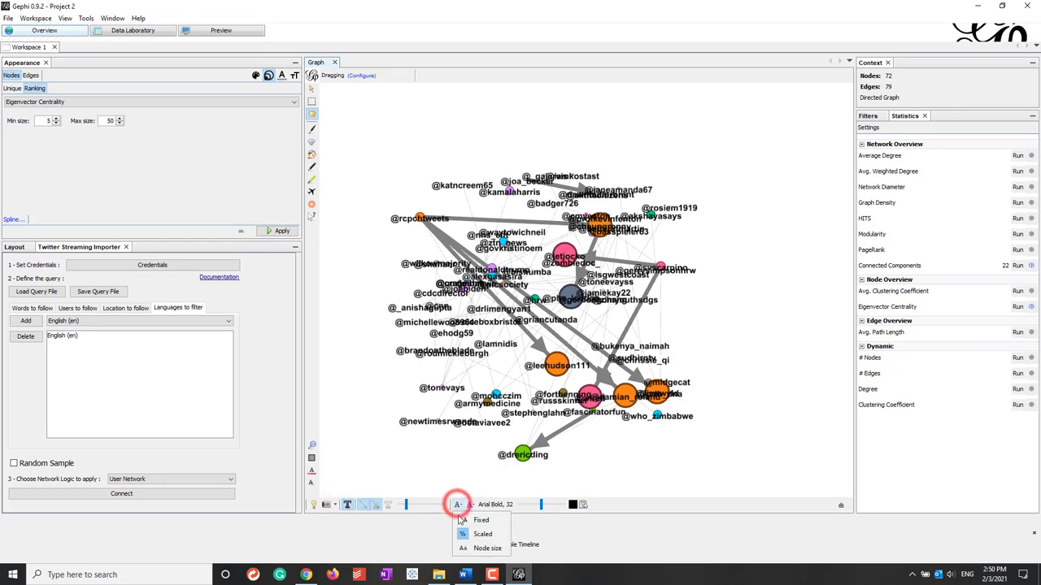
{"action": "left_click", "coordinate": [488, 549]}
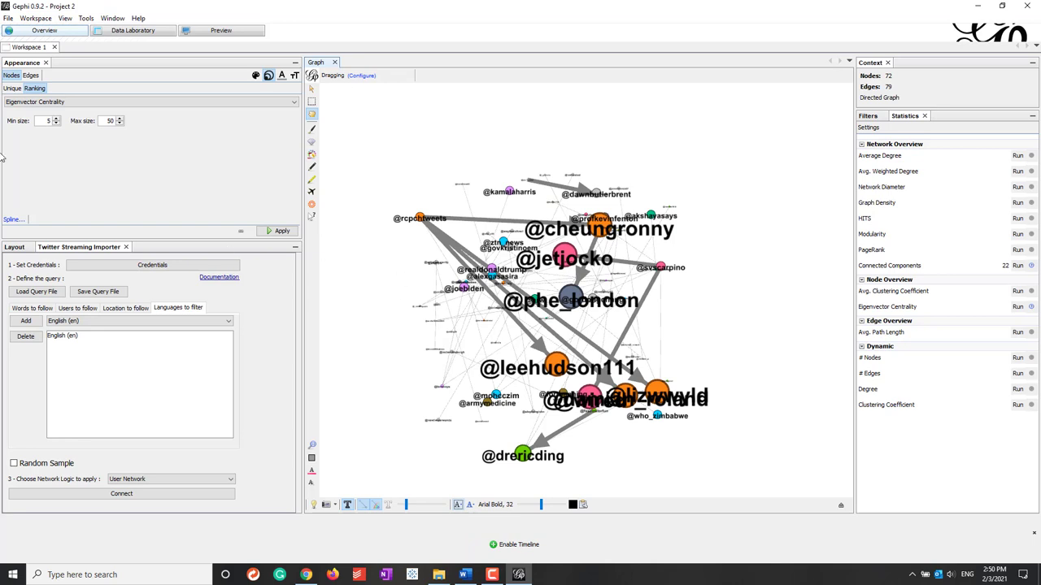
Arrange the network with the Circular Layout, ordering nodes by Component ID (Attribute).
{"action": "left_click", "coordinate": [14, 248]}
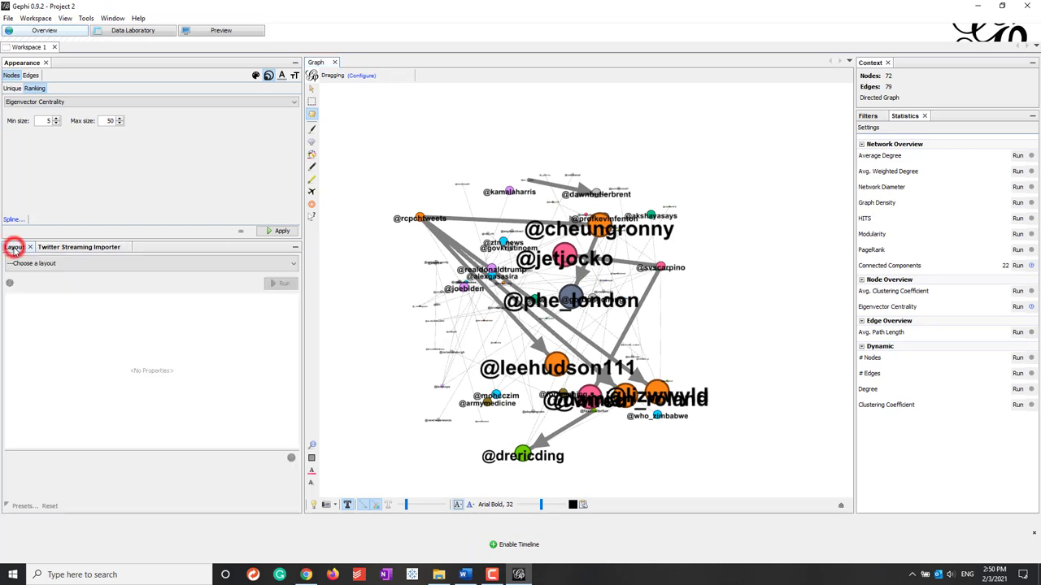
{"action": "left_click", "coordinate": [51, 263]}
{"action": "left_click", "coordinate": [36, 283]}
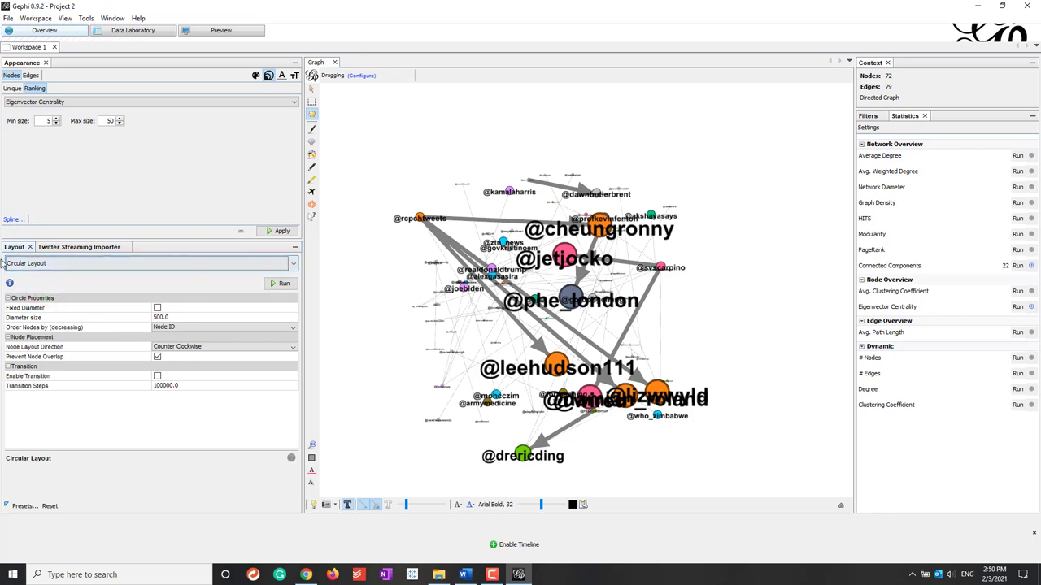
{"action": "left_click", "coordinate": [185, 328]}
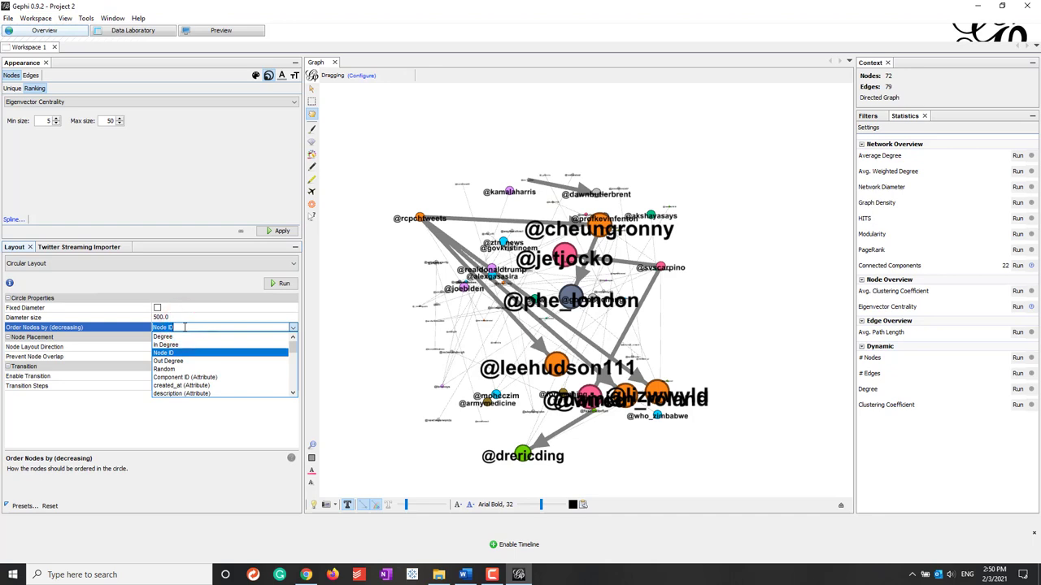
{"action": "left_click", "coordinate": [189, 375]}
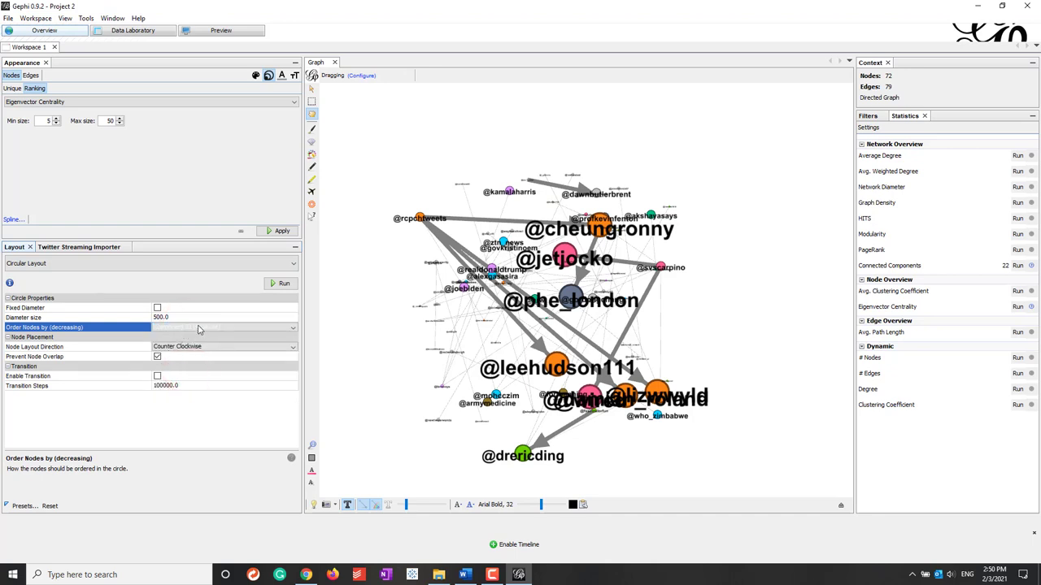
{"action": "left_click", "coordinate": [285, 284]}
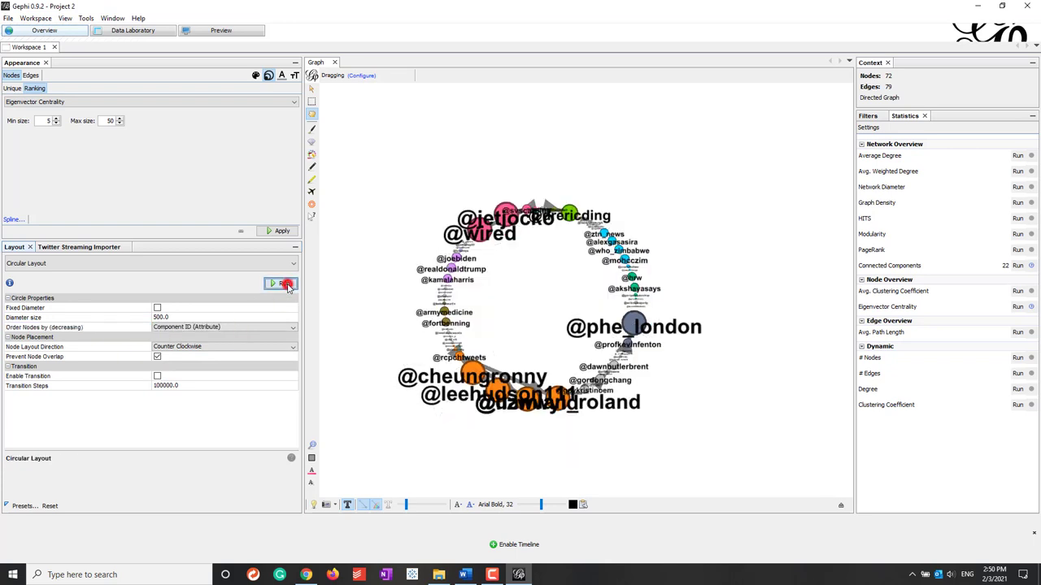
Spread the circle outward with the Expansion layout at a scale factor of 1.2.
{"action": "left_click", "coordinate": [79, 265]}
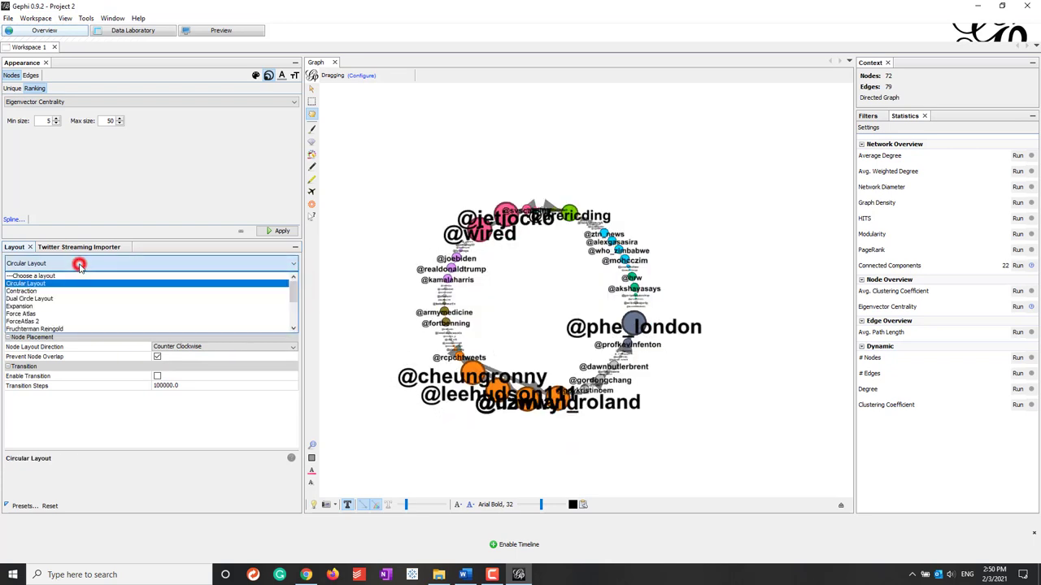
{"action": "left_click", "coordinate": [51, 306]}
{"action": "left_click", "coordinate": [286, 284]}
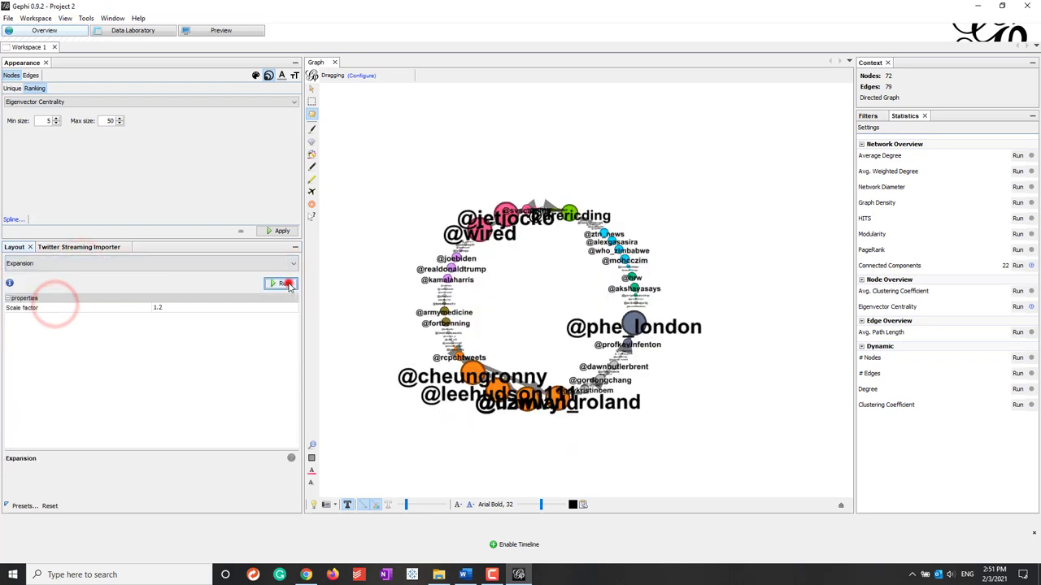
Run Label Adjust at speed 1.0 and Noverlap with ratio 1.2 and margin 5.0 to separate labels and nodes.
{"action": "left_click", "coordinate": [53, 264]}
{"action": "scroll", "coordinate": [68, 324], "scroll_direction": "down", "scroll_amount": 1}
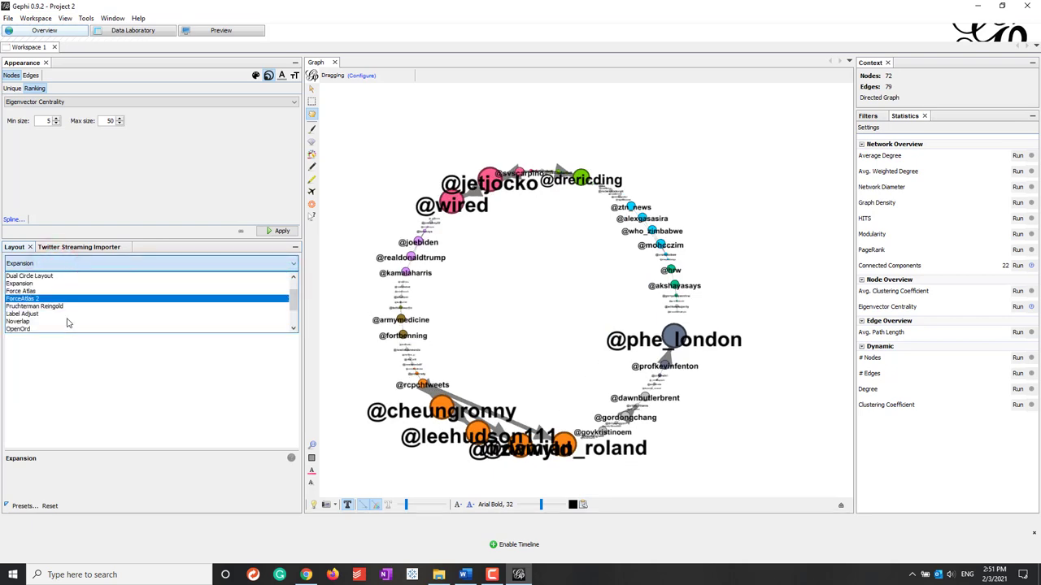
{"action": "left_click", "coordinate": [61, 313]}
{"action": "left_click", "coordinate": [277, 283]}
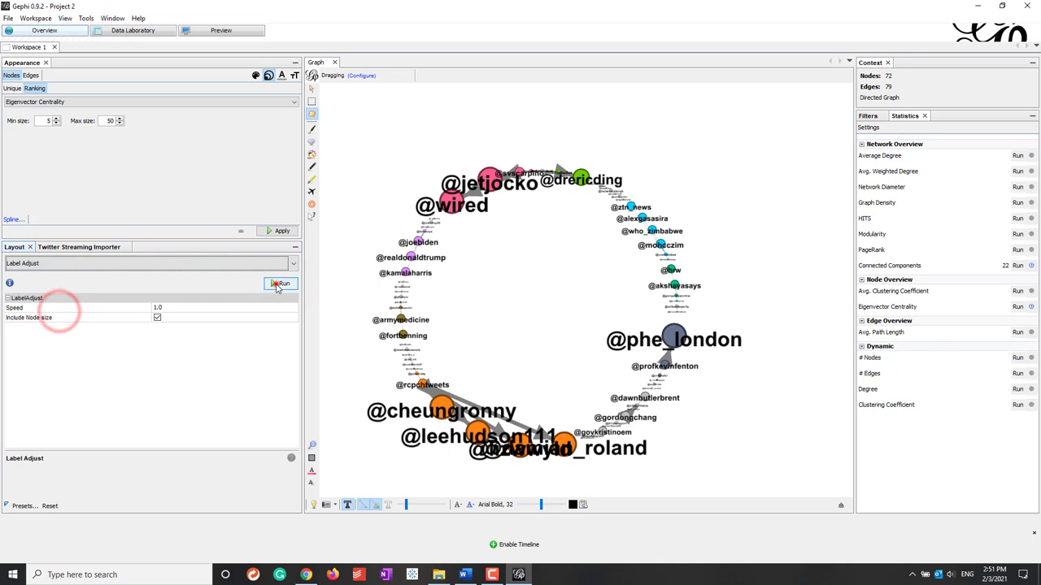
{"action": "left_click", "coordinate": [126, 264]}
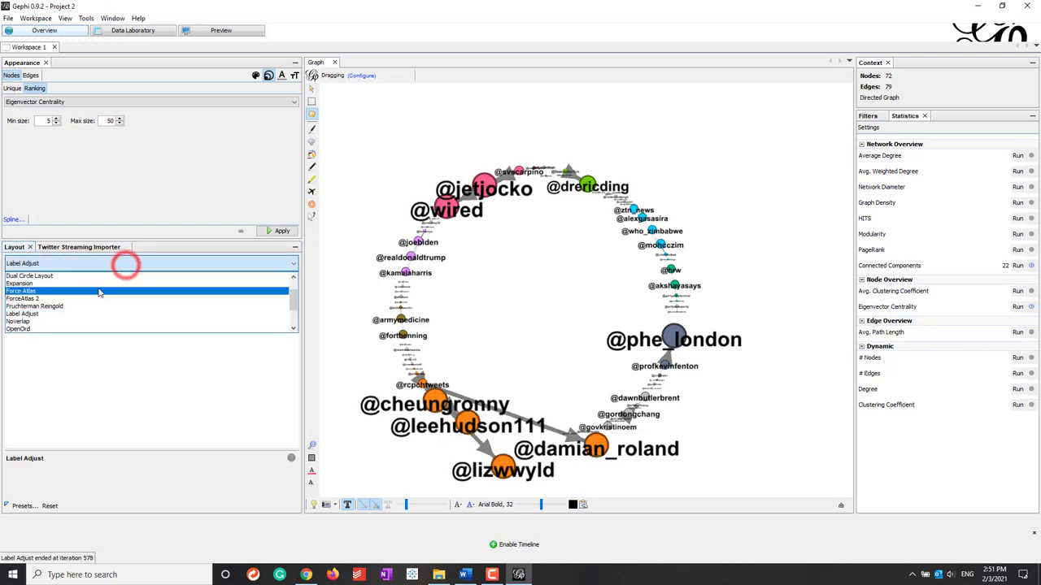
{"action": "left_click", "coordinate": [70, 321]}
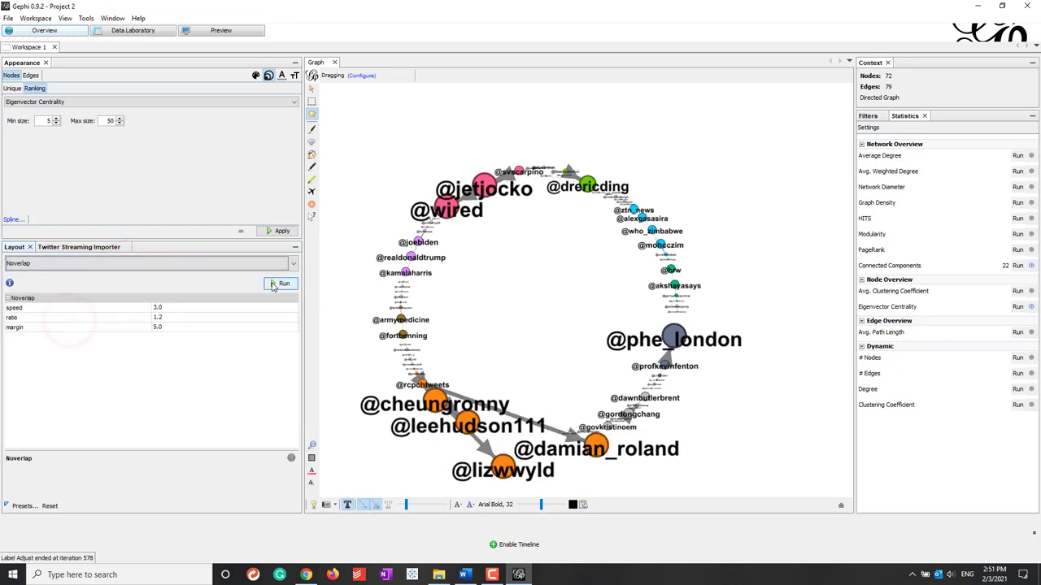
{"action": "left_click", "coordinate": [278, 283]}
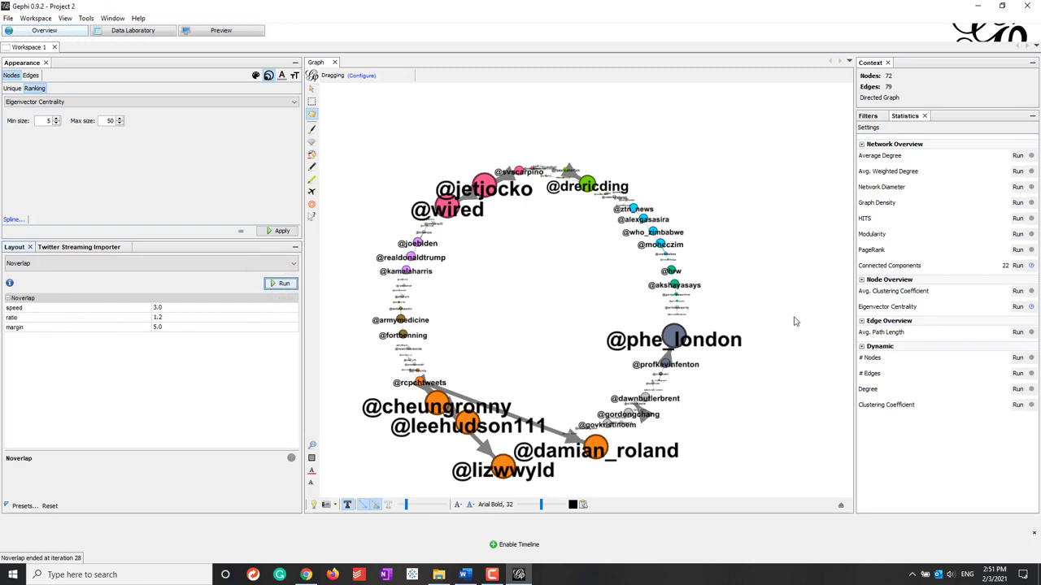
{"action": "left_click_drag", "start_coordinate": [419, 396], "coordinate": [555, 332]}
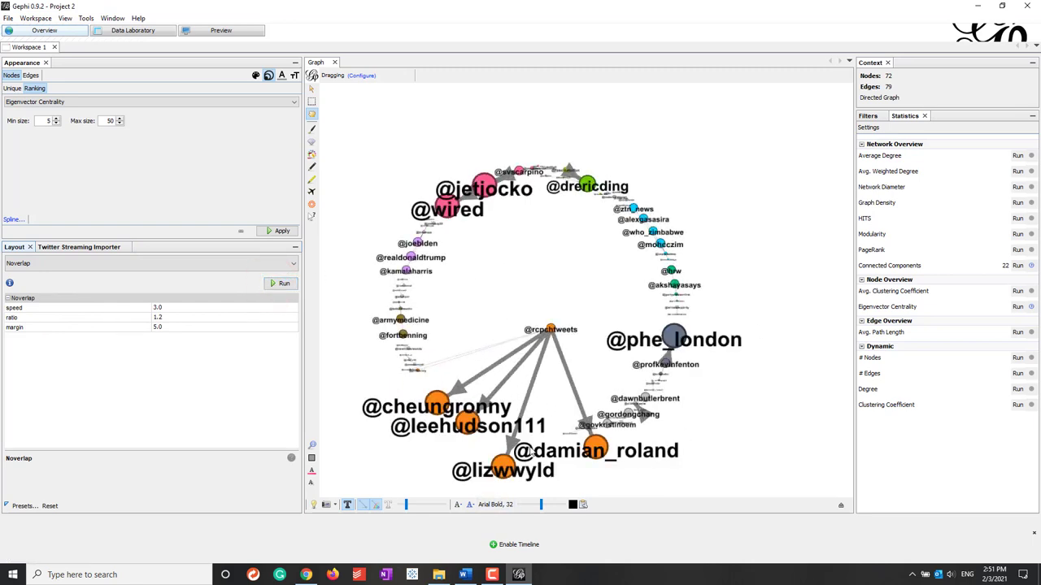
{"action": "mouse_move", "coordinate": [503, 469]}
{"action": "left_mouse_down"}
{"action": "mouse_move", "coordinate": [539, 469]}
{"action": "mouse_move", "coordinate": [516, 474]}
{"action": "left_mouse_up"}
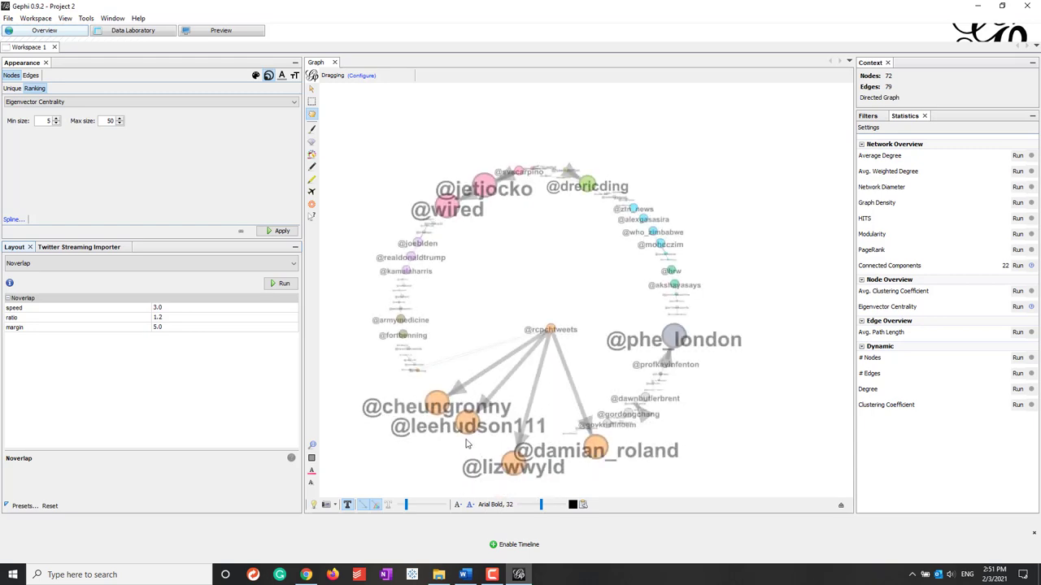
{"action": "left_click_drag", "start_coordinate": [469, 418], "coordinate": [453, 447]}
{"action": "left_click_drag", "start_coordinate": [436, 411], "coordinate": [413, 413]}
{"action": "left_click_drag", "start_coordinate": [599, 447], "coordinate": [606, 464]}
{"action": "scroll", "coordinate": [668, 445], "scroll_direction": "up", "scroll_amount": 3}
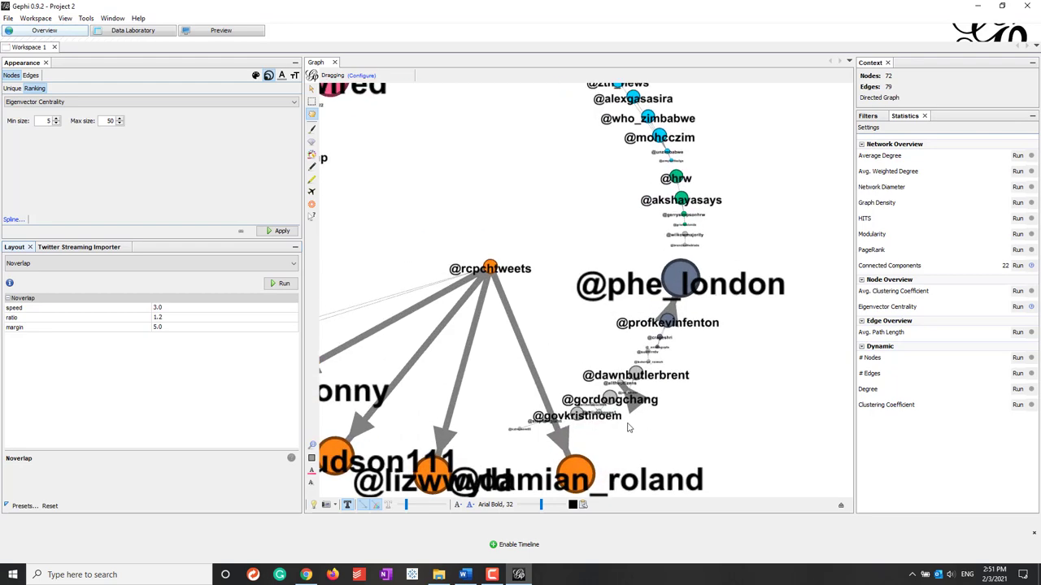
{"action": "left_click_drag", "start_coordinate": [610, 399], "coordinate": [587, 342]}
{"action": "left_click_drag", "start_coordinate": [626, 381], "coordinate": [593, 402]}
{"action": "scroll", "coordinate": [679, 423], "scroll_direction": "up", "scroll_amount": 3}
{"action": "scroll", "coordinate": [744, 433], "scroll_direction": "up", "scroll_amount": 2}
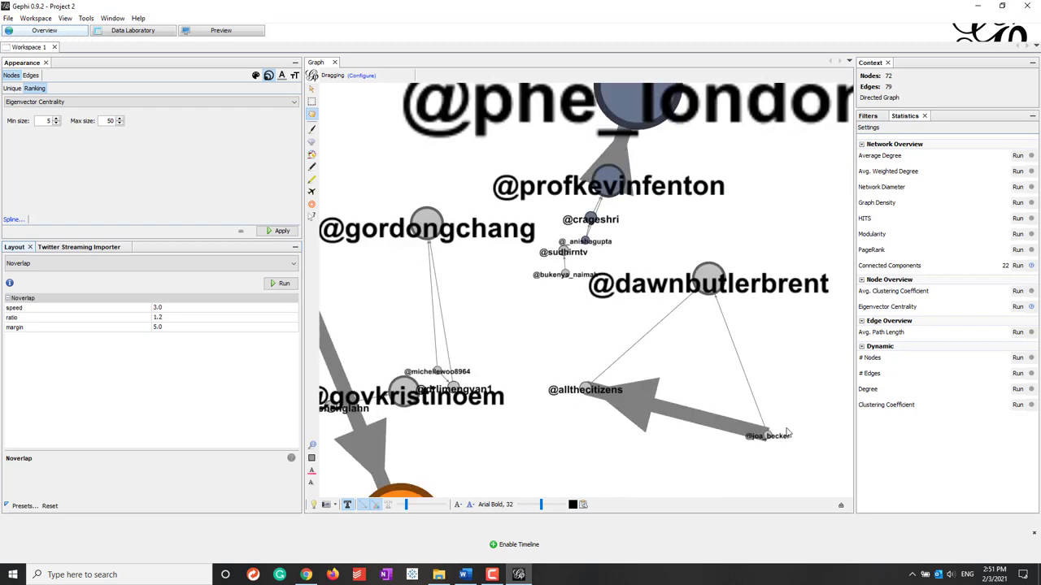
Regroup the third gray three-node cluster between the other two gray clusters.
{"action": "scroll", "coordinate": [787, 434], "scroll_direction": "down", "scroll_amount": 2}
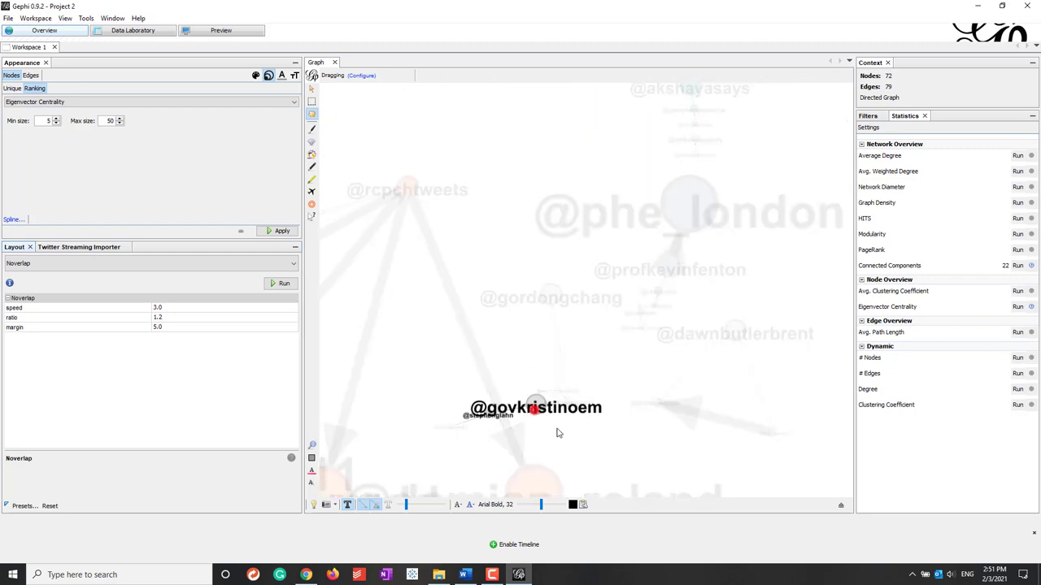
{"action": "left_click_drag", "start_coordinate": [545, 417], "coordinate": [603, 440]}
{"action": "left_click_drag", "start_coordinate": [488, 419], "coordinate": [609, 363]}
{"action": "left_click_drag", "start_coordinate": [448, 428], "coordinate": [657, 406]}
{"action": "scroll", "coordinate": [657, 406], "scroll_direction": "up", "scroll_amount": 2}
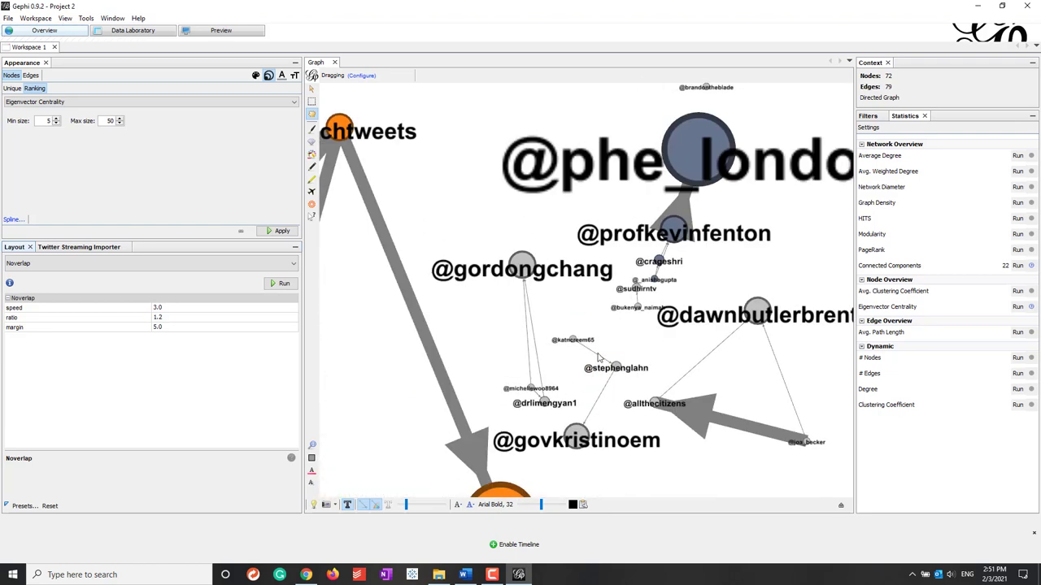
{"action": "scroll", "coordinate": [662, 373], "scroll_direction": "down", "scroll_amount": 5}
{"action": "left_click_drag", "start_coordinate": [631, 270], "coordinate": [567, 248]}
{"action": "left_click_drag", "start_coordinate": [667, 340], "coordinate": [719, 346]}
Move the large green node inward and place its strongly linked small green neighbor outside the circle.
{"action": "scroll", "coordinate": [683, 317], "scroll_direction": "down", "scroll_amount": 4}
{"action": "scroll", "coordinate": [650, 280], "scroll_direction": "up", "scroll_amount": 4}
{"action": "left_click_drag", "start_coordinate": [650, 281], "coordinate": [602, 342]}
{"action": "left_click_drag", "start_coordinate": [625, 254], "coordinate": [720, 218]}
{"action": "scroll", "coordinate": [732, 309], "scroll_direction": "up", "scroll_amount": 3}
{"action": "left_click_drag", "start_coordinate": [693, 302], "coordinate": [781, 287]}
{"action": "left_click_drag", "start_coordinate": [752, 370], "coordinate": [742, 337]}
{"action": "left_click_drag", "start_coordinate": [749, 392], "coordinate": [721, 399]}
{"action": "left_click_drag", "start_coordinate": [740, 344], "coordinate": [769, 313]}
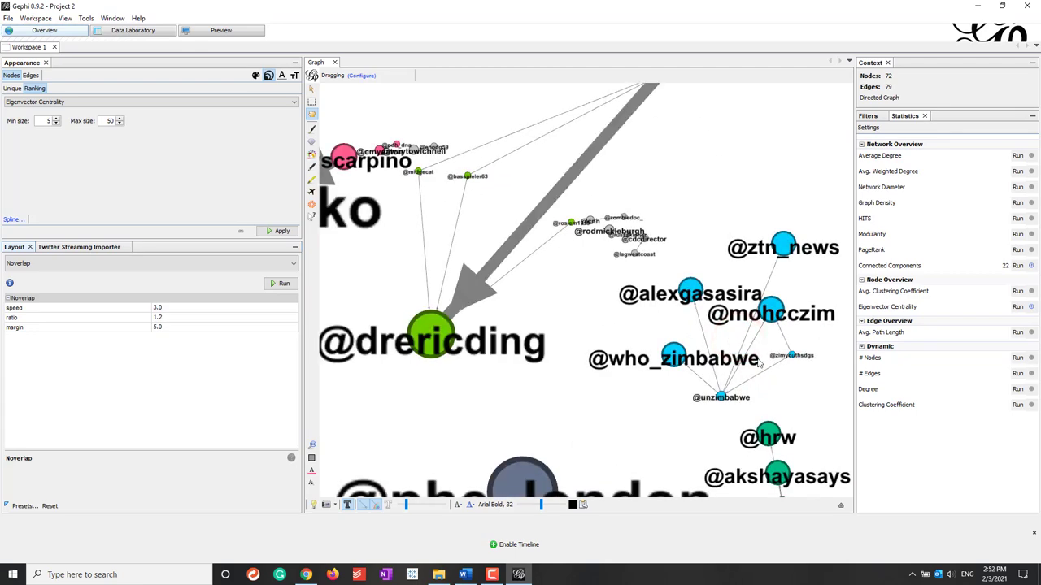
Pull the two large pink nodes and their small pink hub apart, up and away from the circle.
{"action": "scroll", "coordinate": [792, 384], "scroll_direction": "down", "scroll_amount": 5}
{"action": "left_click_drag", "start_coordinate": [435, 308], "coordinate": [439, 114]}
{"action": "left_click_drag", "start_coordinate": [471, 268], "coordinate": [377, 238]}
{"action": "left_click_drag", "start_coordinate": [543, 257], "coordinate": [561, 179]}
{"action": "scroll", "coordinate": [561, 257], "scroll_direction": "up", "scroll_amount": 2}
{"action": "left_click", "coordinate": [561, 260]}
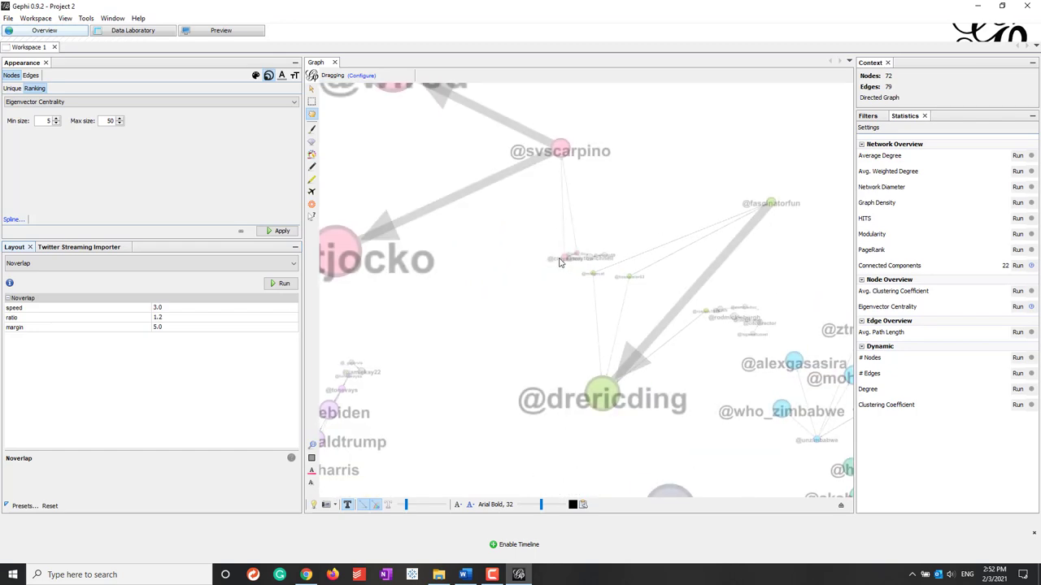
Spread the purple politician nodes apart and move the overlapping gray nodes up and away from that cluster.
{"action": "scroll", "coordinate": [499, 257], "scroll_direction": "down", "scroll_amount": 3}
{"action": "scroll", "coordinate": [423, 379], "scroll_direction": "up", "scroll_amount": 2}
{"action": "left_click", "coordinate": [461, 373]}
{"action": "left_click_drag", "start_coordinate": [424, 359], "coordinate": [362, 333]}
{"action": "left_click_drag", "start_coordinate": [464, 345], "coordinate": [530, 373]}
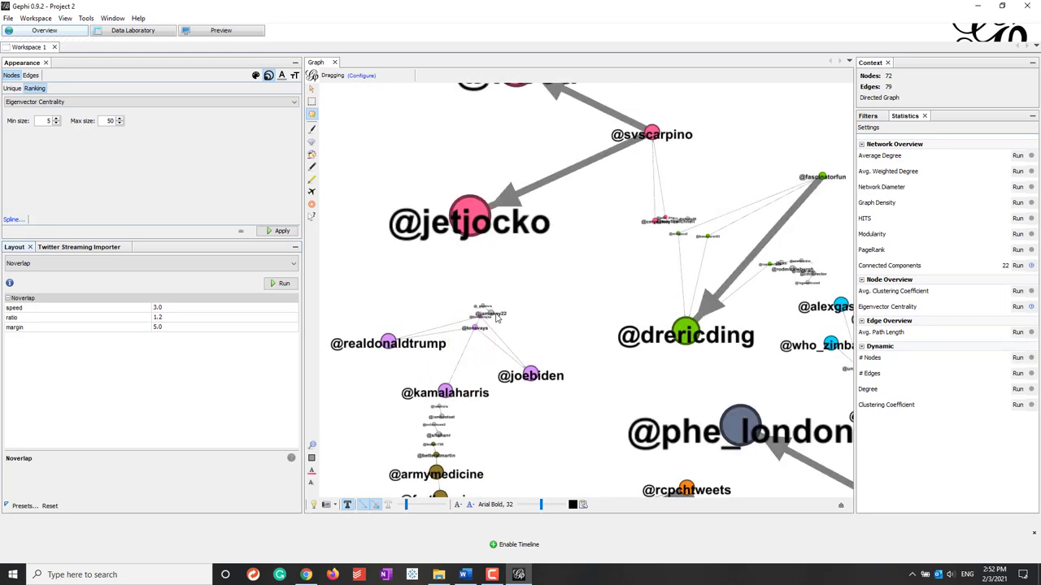
{"action": "scroll", "coordinate": [471, 322], "scroll_direction": "up", "scroll_amount": 3}
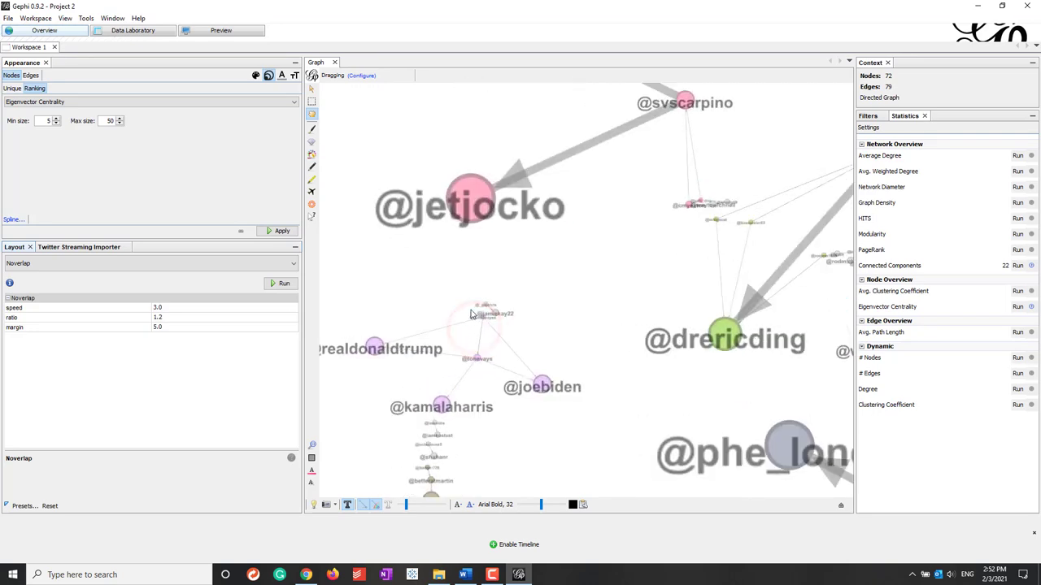
{"action": "left_click_drag", "start_coordinate": [515, 316], "coordinate": [618, 221]}
{"action": "scroll", "coordinate": [597, 295], "scroll_direction": "down", "scroll_amount": 5}
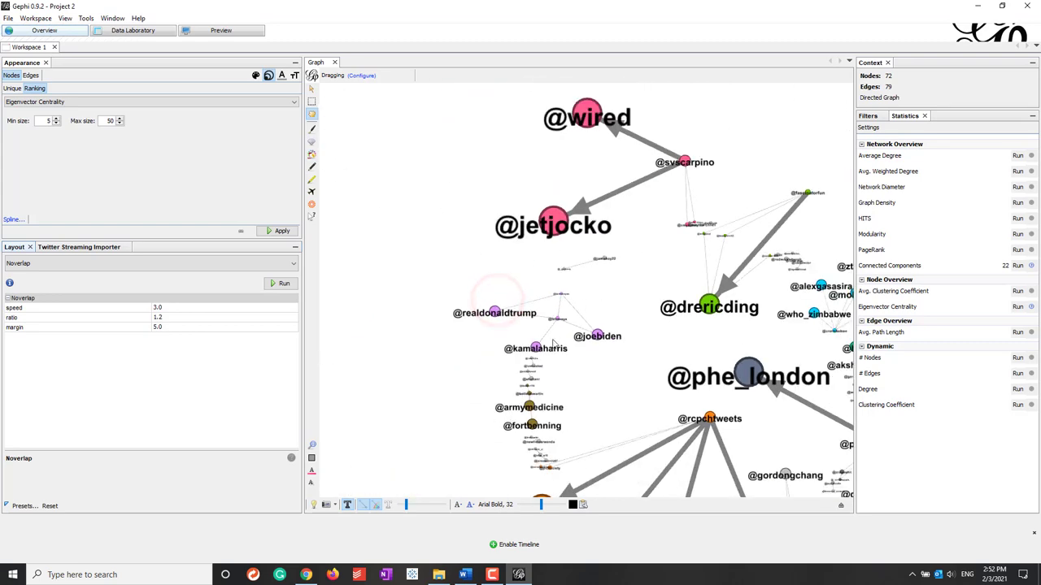
{"action": "scroll", "coordinate": [536, 427], "scroll_direction": "up", "scroll_amount": 2}
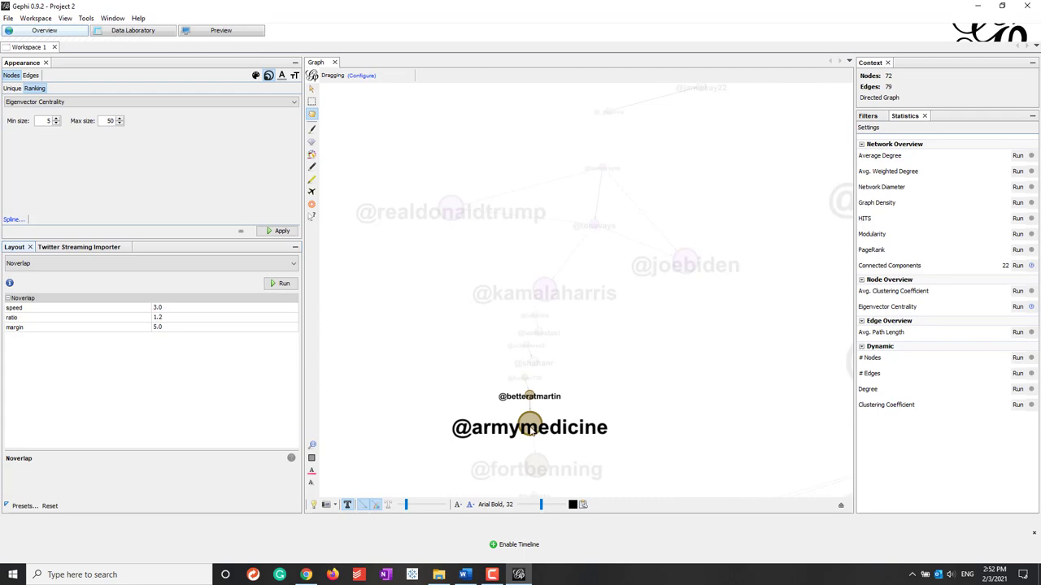
{"action": "left_click_drag", "start_coordinate": [529, 429], "coordinate": [423, 437]}
{"action": "scroll", "coordinate": [602, 391], "scroll_direction": "down", "scroll_amount": 3}
{"action": "scroll", "coordinate": [612, 383], "scroll_direction": "down", "scroll_amount": 4}
Move the two lowest large orange nodes farther down and apart from each other.
{"action": "scroll", "coordinate": [595, 394], "scroll_direction": "up", "scroll_amount": 5}
{"action": "left_click_drag", "start_coordinate": [558, 443], "coordinate": [538, 481]}
{"action": "left_click_drag", "start_coordinate": [663, 416], "coordinate": [723, 464]}
{"action": "scroll", "coordinate": [394, 395], "scroll_direction": "down", "scroll_amount": 2}
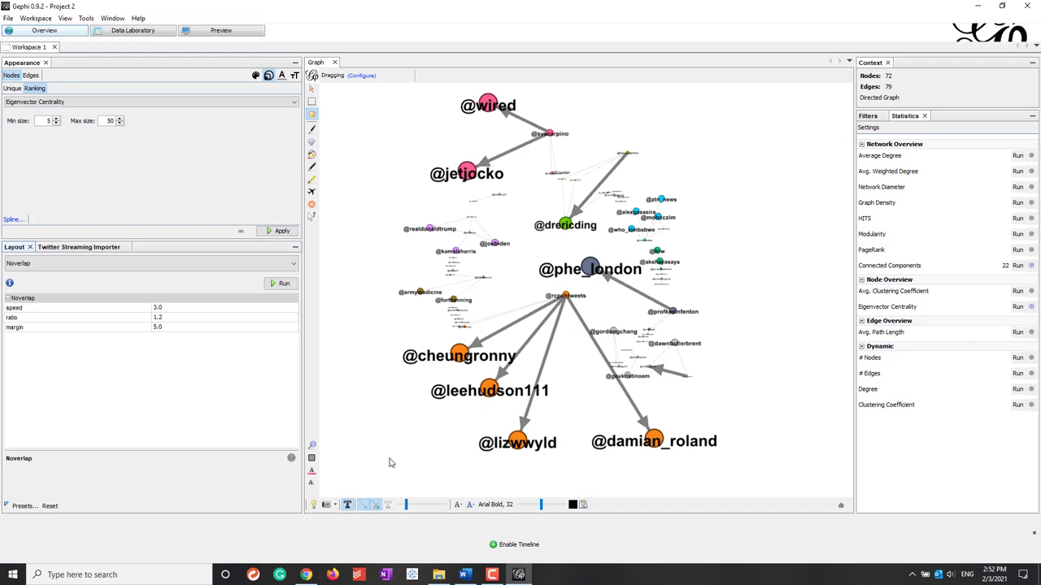
Play the timeline with its window narrowed to about 53 to 54, and disable the timeline again.
{"action": "left_click", "coordinate": [503, 544]}
{"action": "left_click_drag", "start_coordinate": [366, 536], "coordinate": [128, 558]}
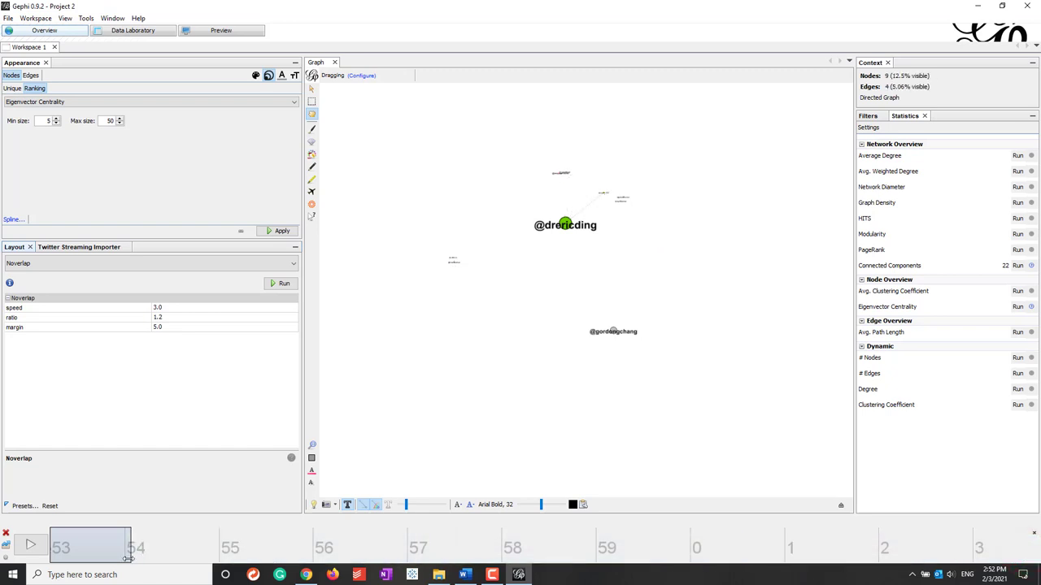
{"action": "left_click", "coordinate": [30, 547]}
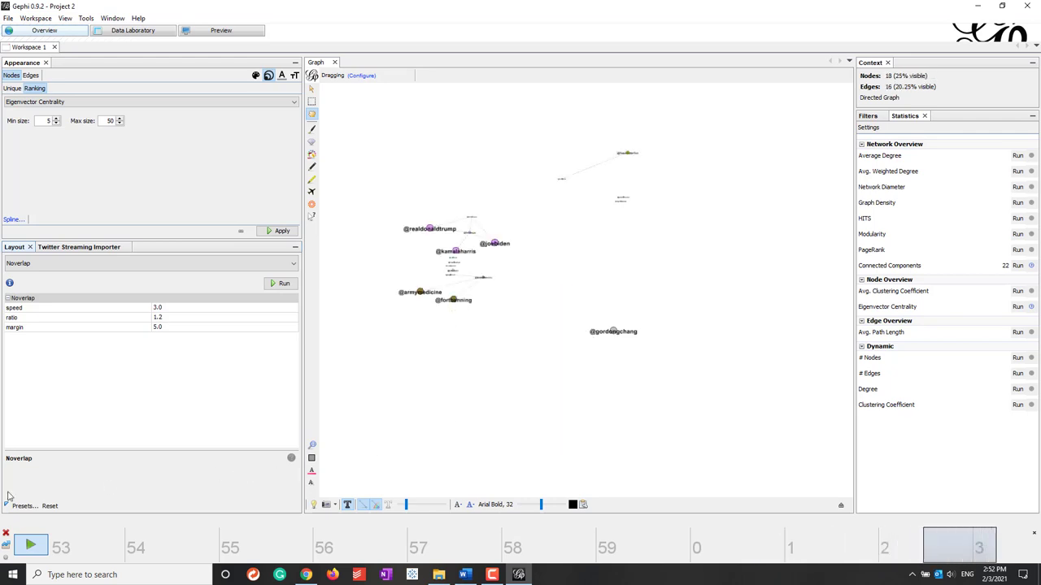
{"action": "left_click", "coordinate": [7, 532]}
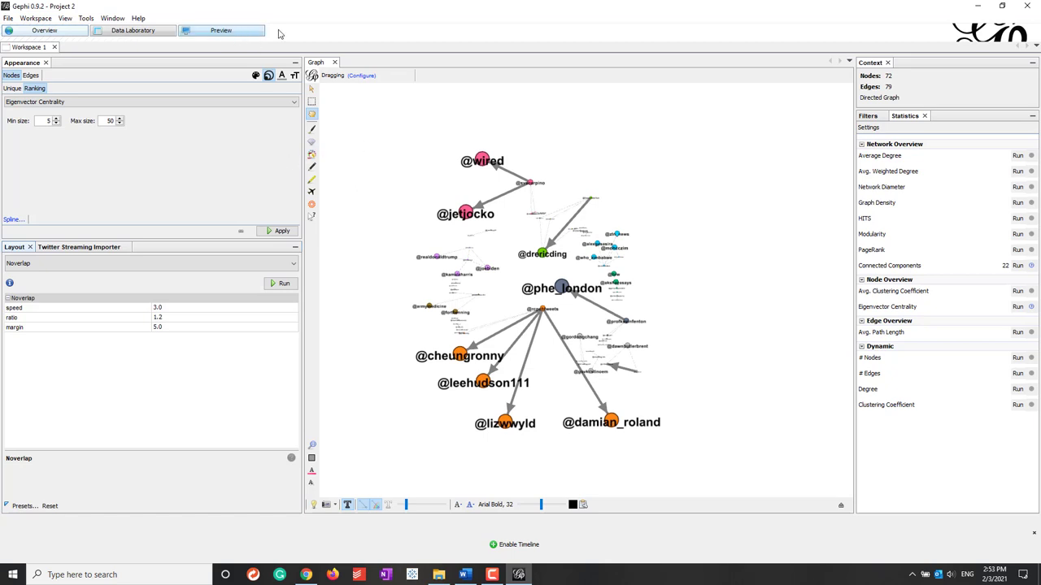
Browse the Range attribute filters in the filter library.
{"action": "left_click", "coordinate": [866, 116]}
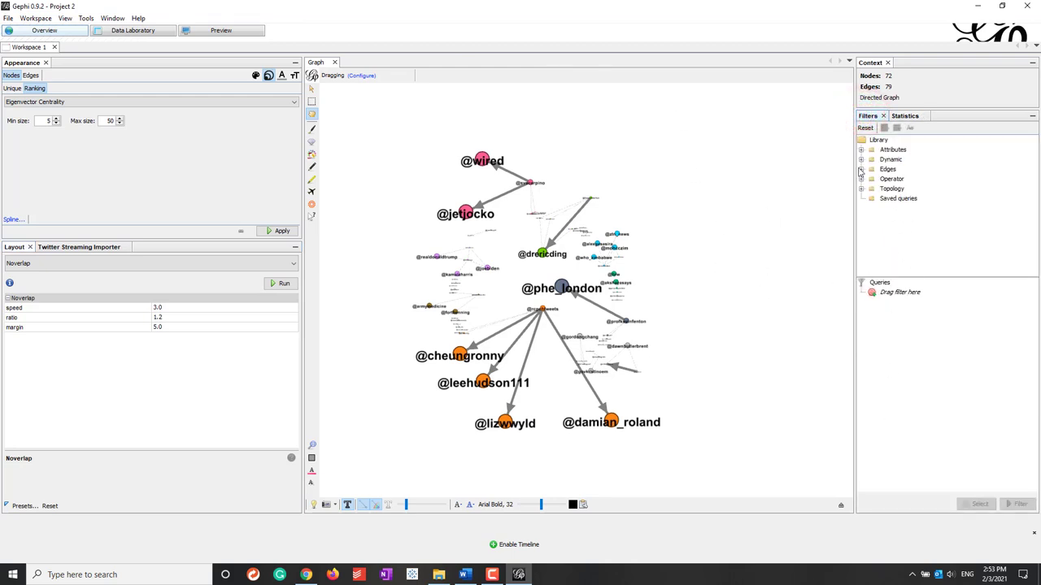
{"action": "left_click", "coordinate": [861, 149]}
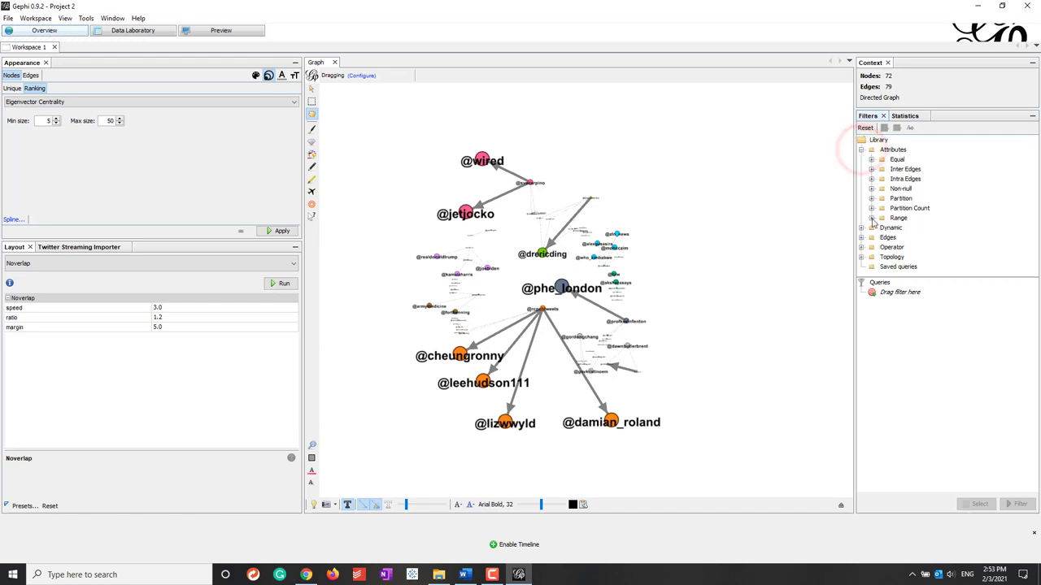
{"action": "left_click", "coordinate": [871, 217]}
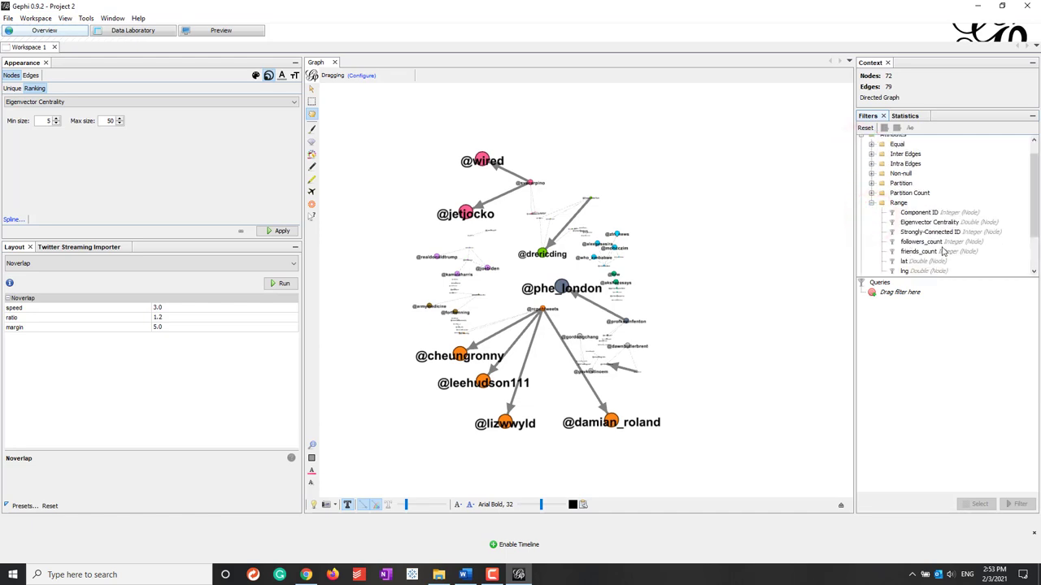
{"action": "scroll", "coordinate": [944, 253], "scroll_direction": "down", "scroll_amount": 1}
Render the user network in the preview with the Default Straight preset.
{"action": "left_click", "coordinate": [233, 32]}
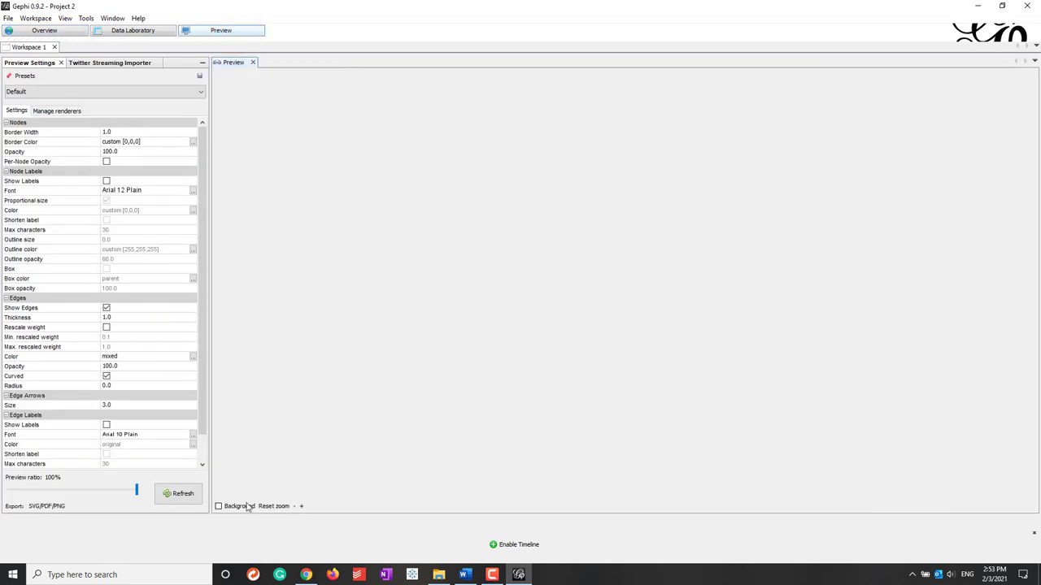
{"action": "left_click", "coordinate": [181, 496]}
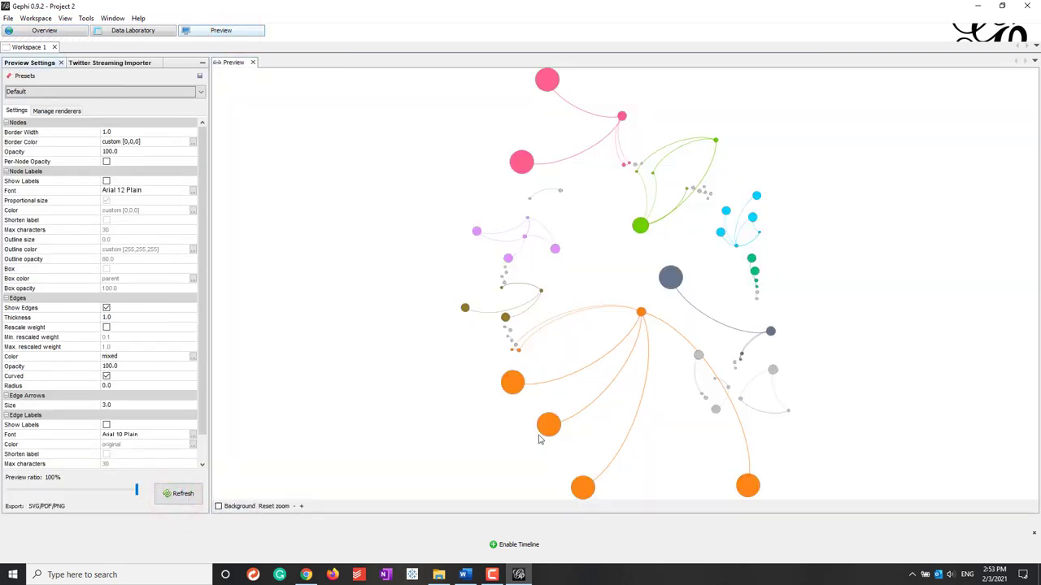
{"action": "scroll", "coordinate": [539, 440], "scroll_direction": "down", "scroll_amount": 2}
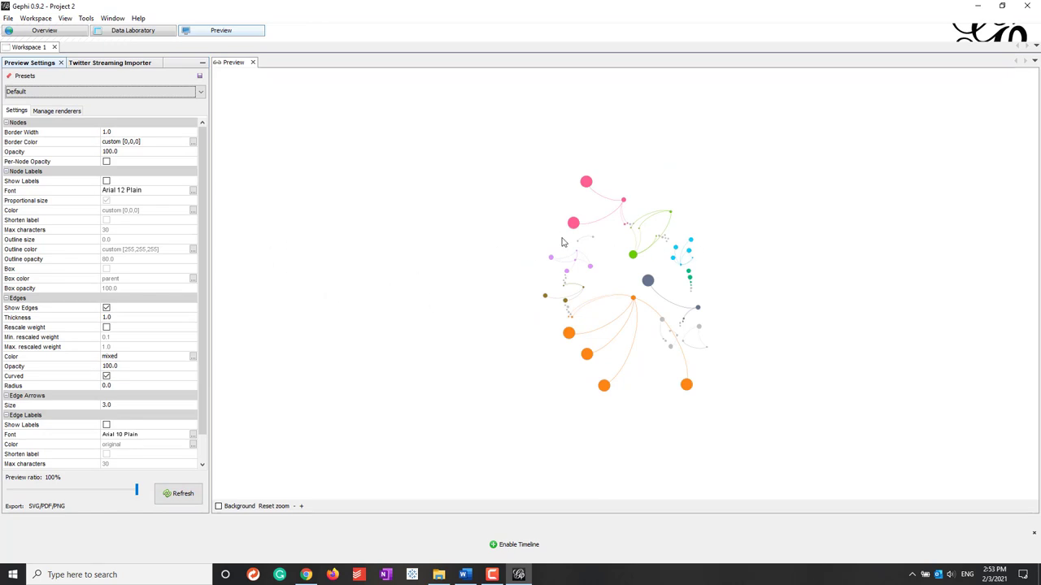
{"action": "left_click", "coordinate": [39, 91]}
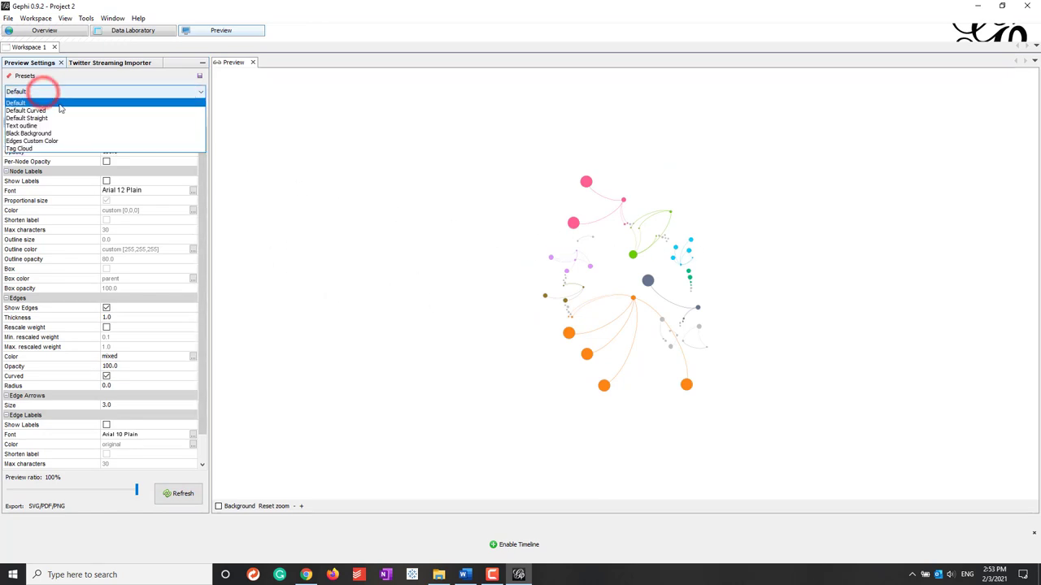
{"action": "left_click", "coordinate": [27, 118]}
{"action": "left_click", "coordinate": [178, 496]}
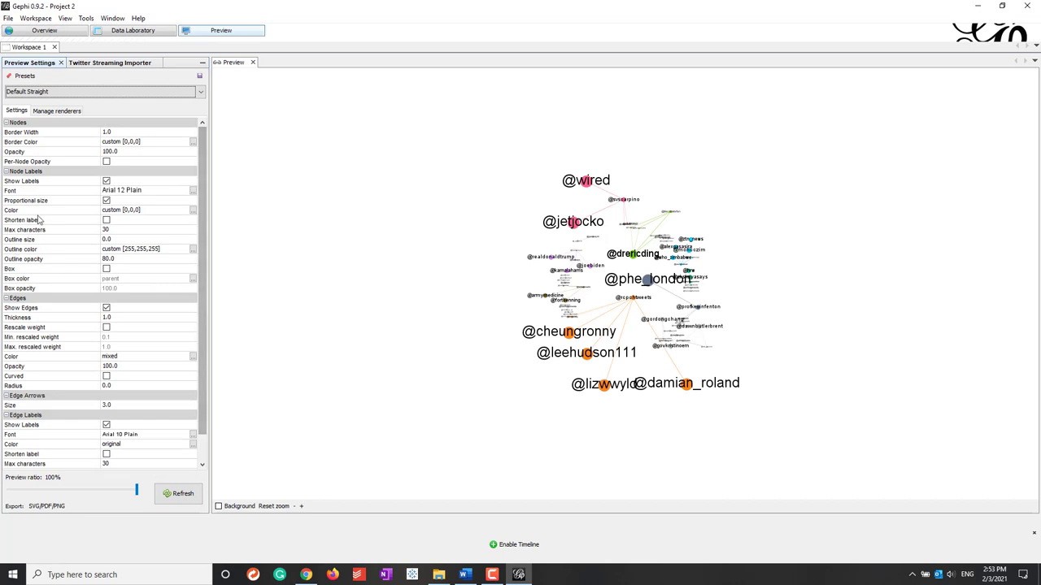
Reduce the node label font size and refresh the network preview.
{"action": "left_click", "coordinate": [193, 190]}
{"action": "left_click", "coordinate": [596, 239]}
{"action": "left_click", "coordinate": [567, 370]}
{"action": "left_click", "coordinate": [175, 495]}
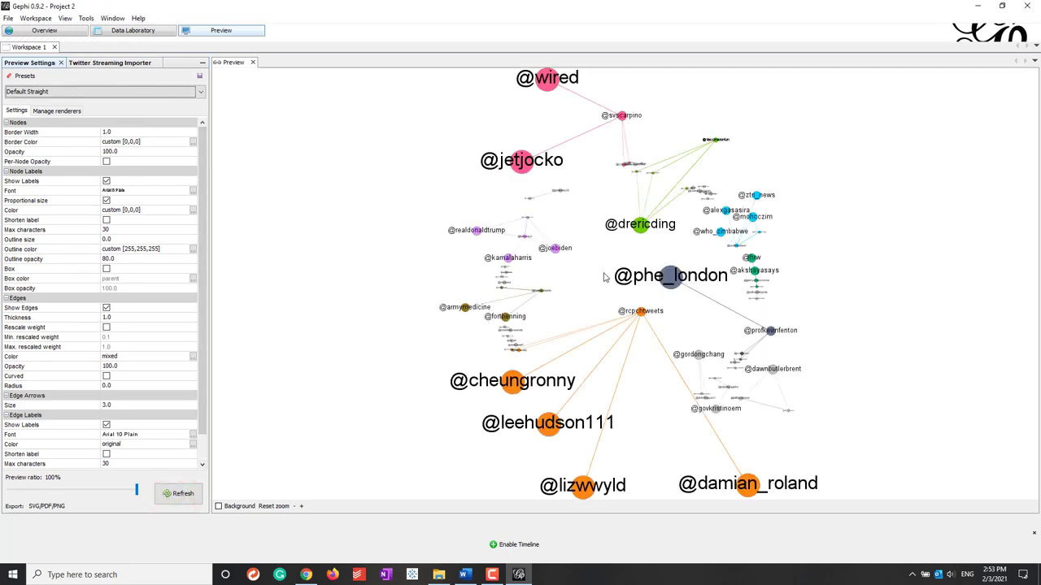
{"action": "scroll", "coordinate": [605, 279], "scroll_direction": "down", "scroll_amount": 3}
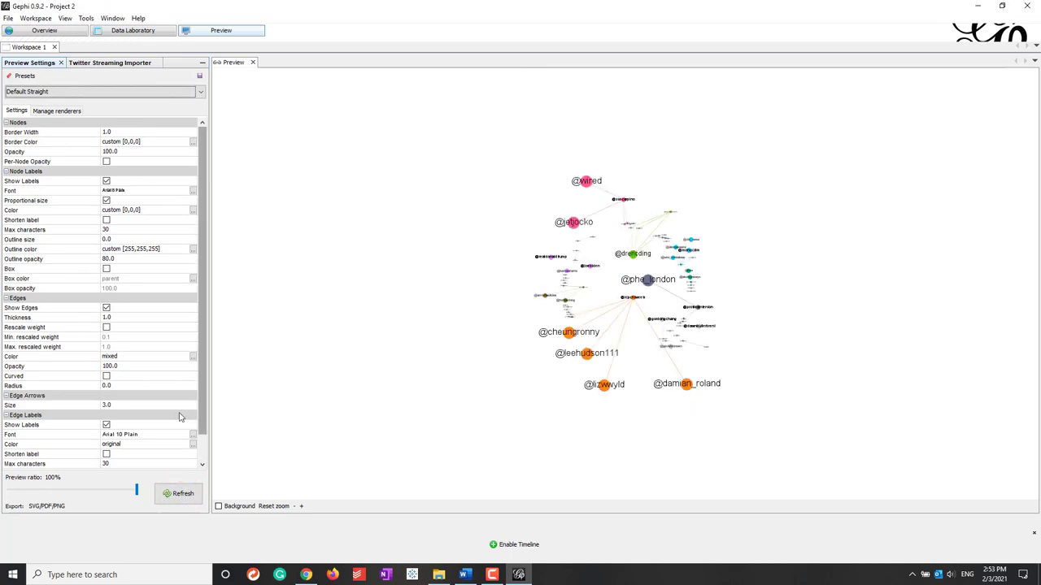
Enable edge weight rescaling with a minimum of 1 and a maximum of 10, and refresh the preview.
{"action": "left_click", "coordinate": [107, 329]}
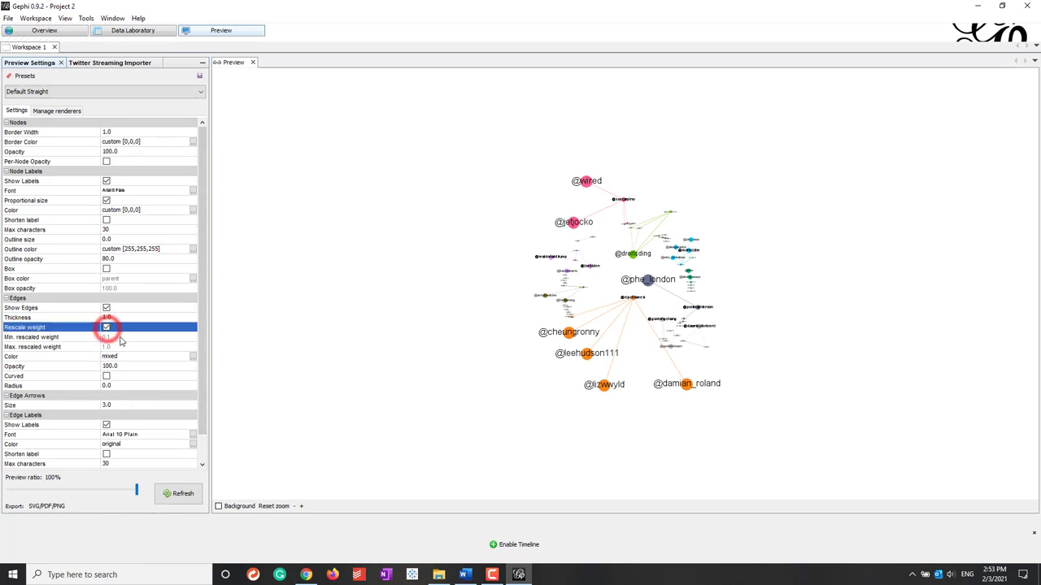
{"action": "left_click", "coordinate": [116, 337]}
{"action": "type", "text": "1"}
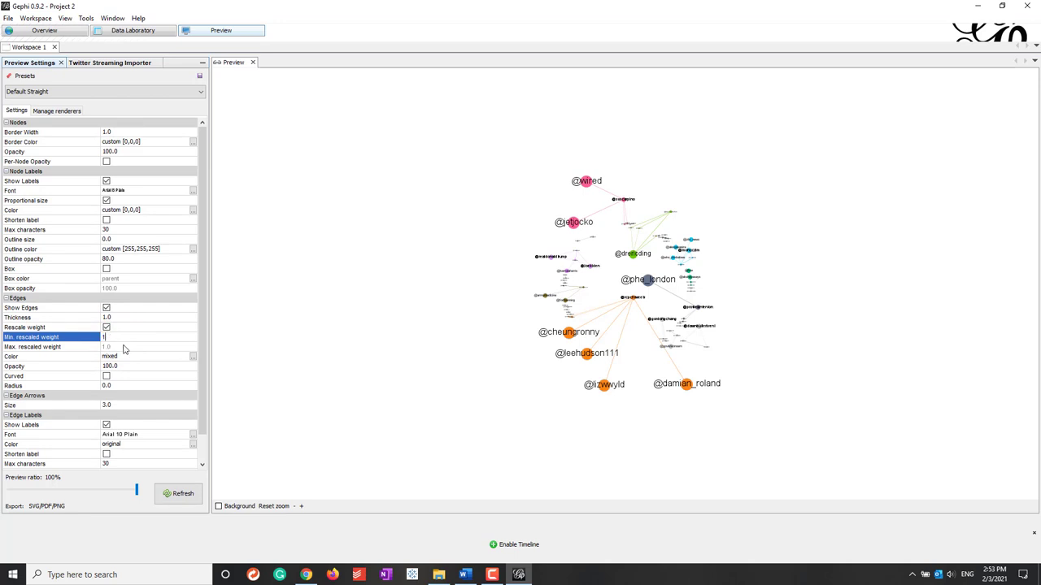
{"action": "left_click", "coordinate": [121, 346]}
{"action": "type", "text": "10"}
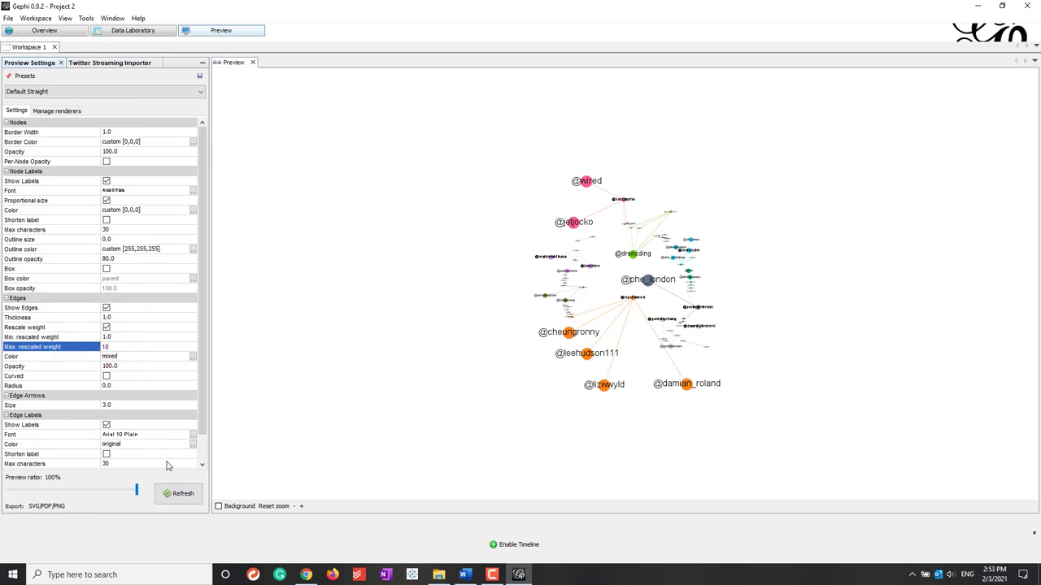
{"action": "left_click", "coordinate": [167, 493]}
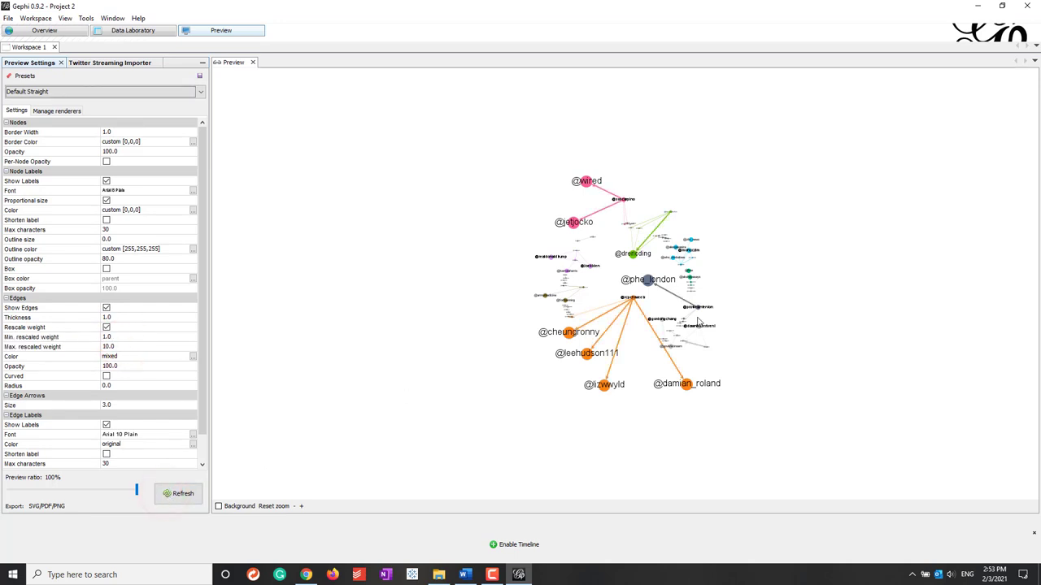
{"action": "scroll", "coordinate": [699, 320], "scroll_direction": "up", "scroll_amount": 3}
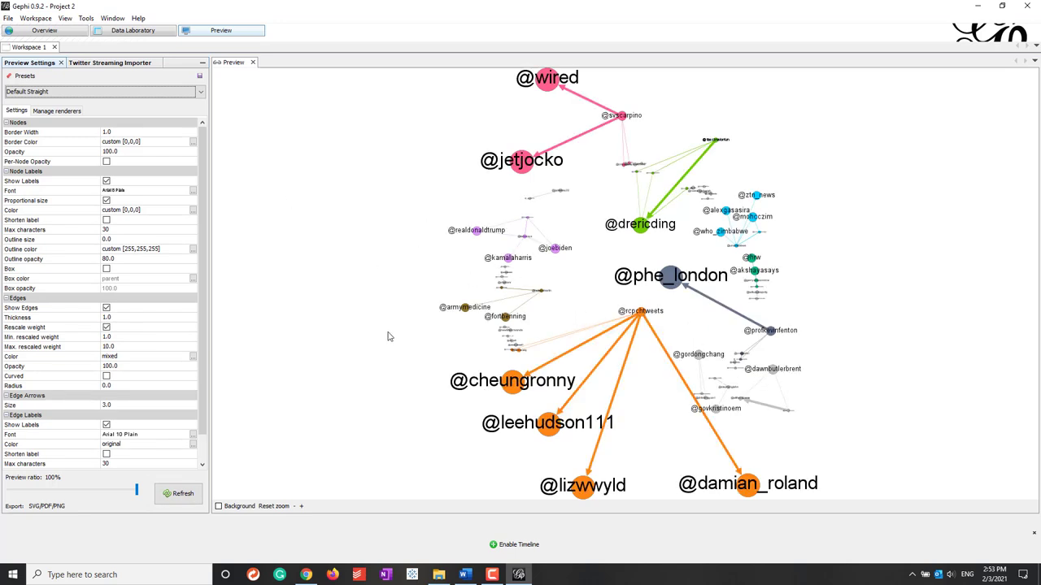
Move the small orange hub node down in the overview graph, closer to its large orange neighbors, and refresh the preview.
{"action": "left_click", "coordinate": [49, 30]}
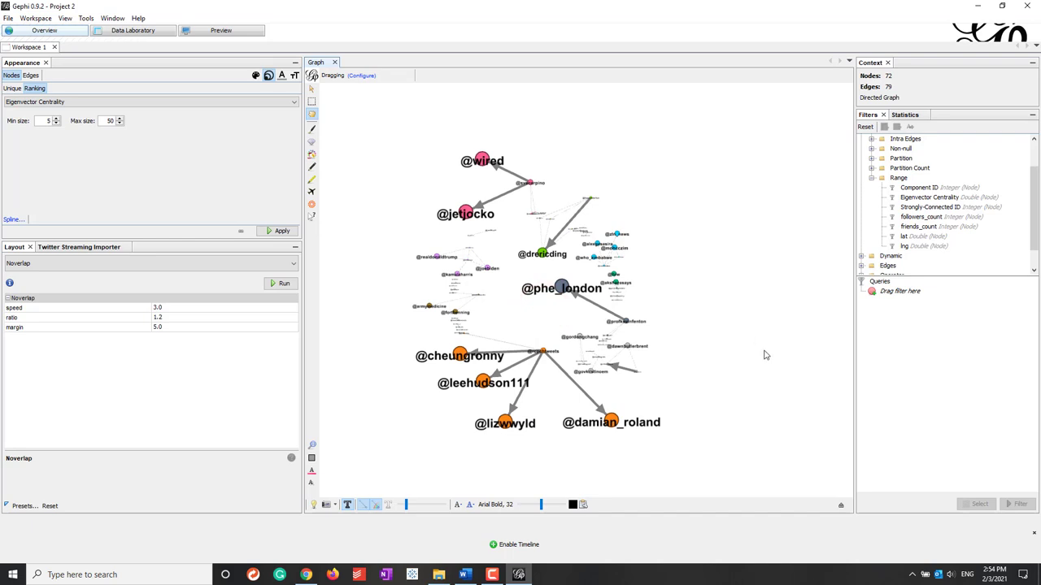
{"action": "left_click", "coordinate": [220, 30]}
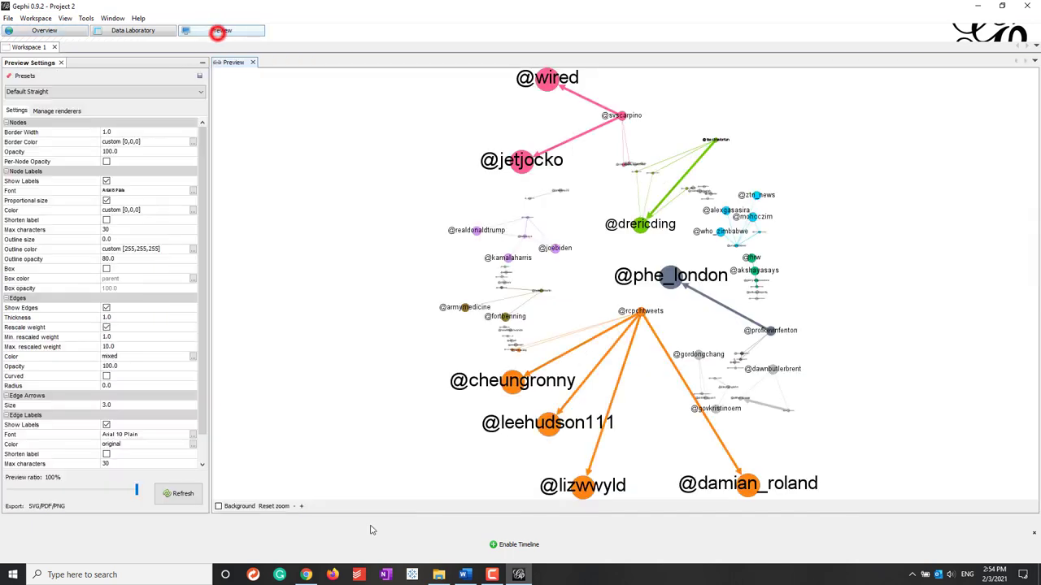
{"action": "left_click", "coordinate": [174, 494]}
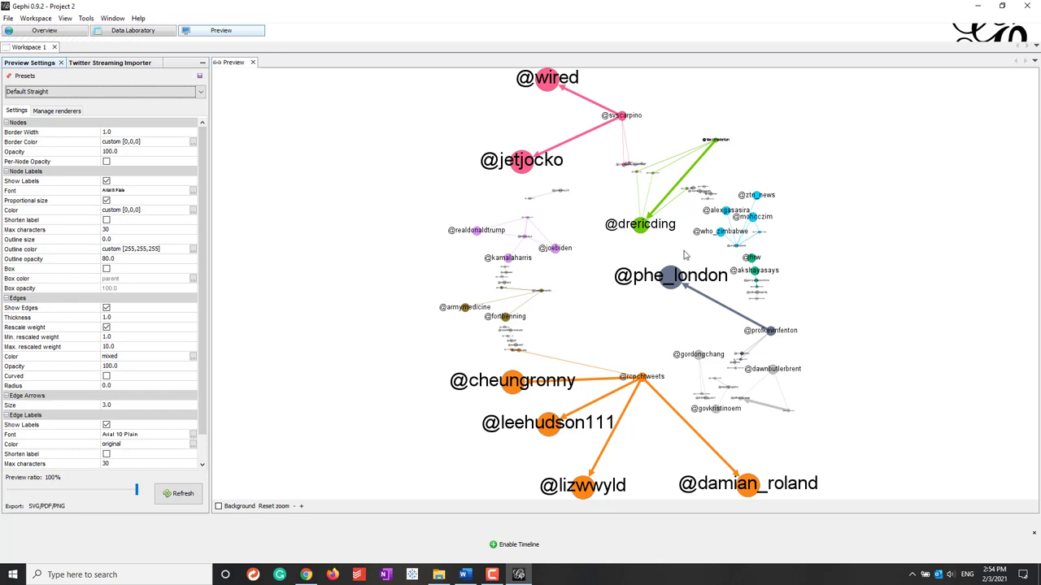
{"action": "scroll", "coordinate": [663, 311], "scroll_direction": "down", "scroll_amount": 4}
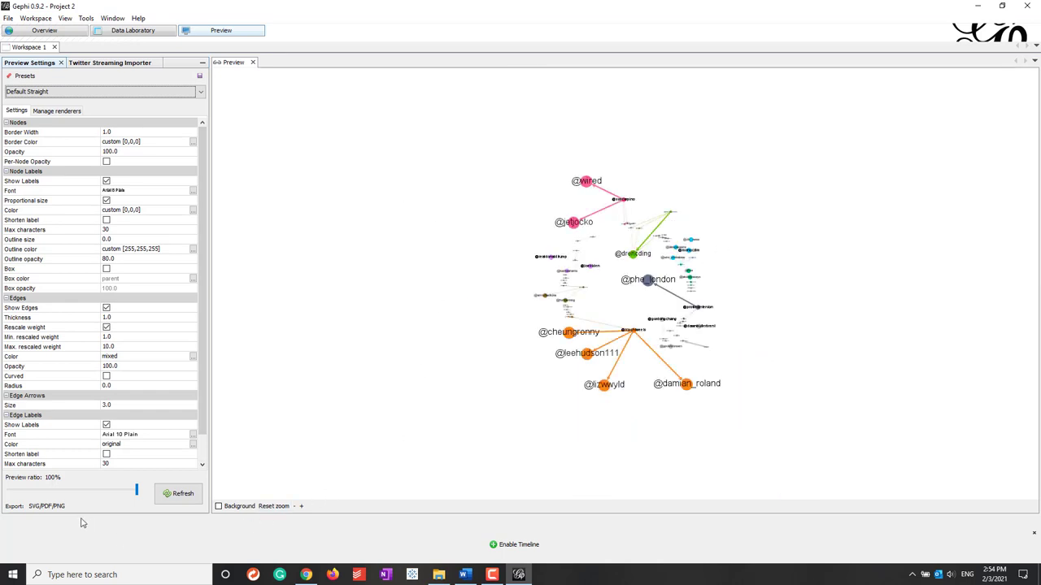
Export the previewed network as a PNG file named user in the lab11 folder.
{"action": "left_click", "coordinate": [47, 506]}
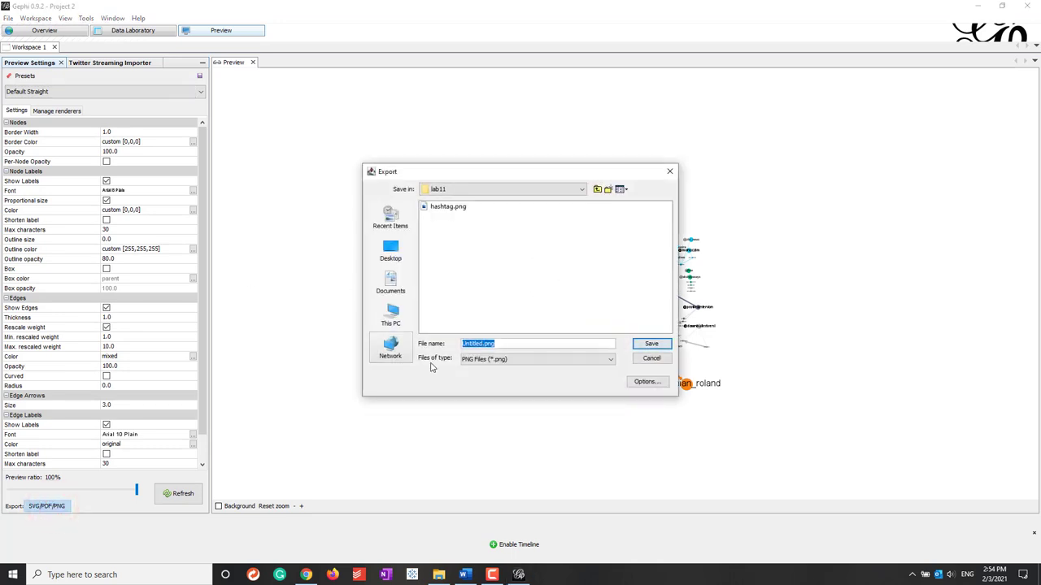
{"action": "type", "text": "user"}
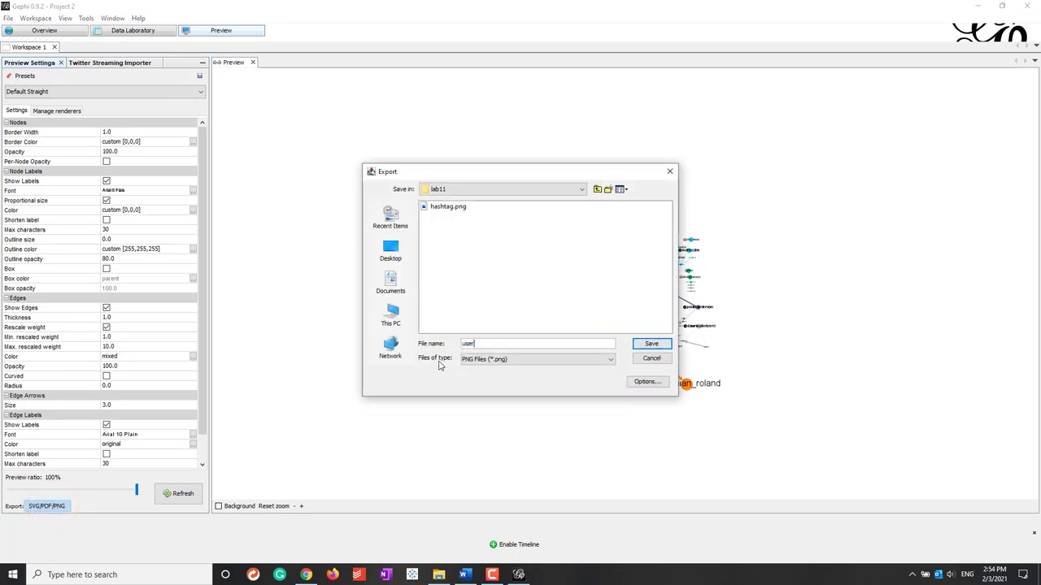
{"action": "left_click", "coordinate": [653, 346]}
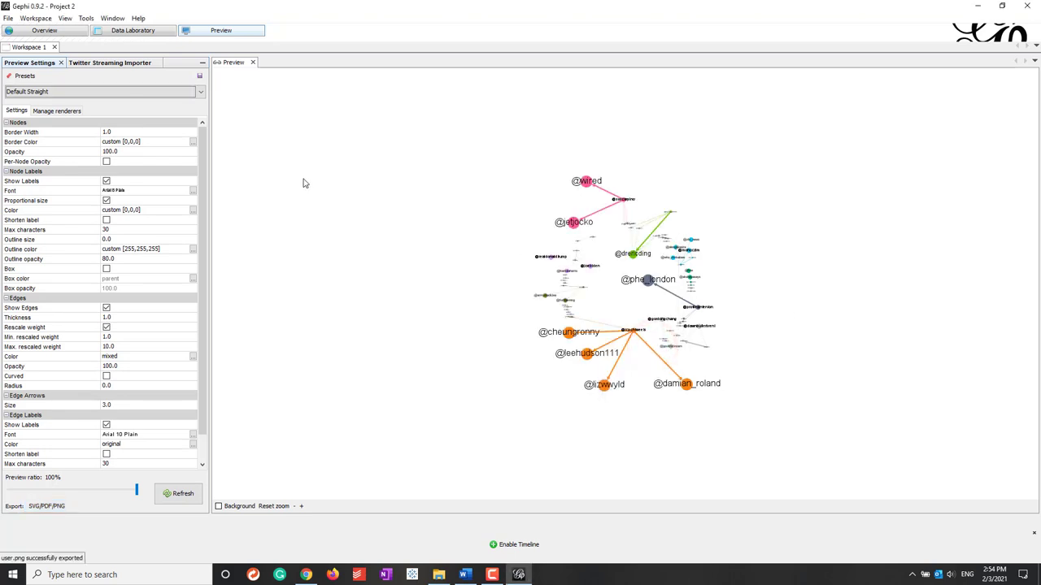
Save the project as lab11_user in the lab11 folder.
{"action": "left_click", "coordinate": [8, 18]}
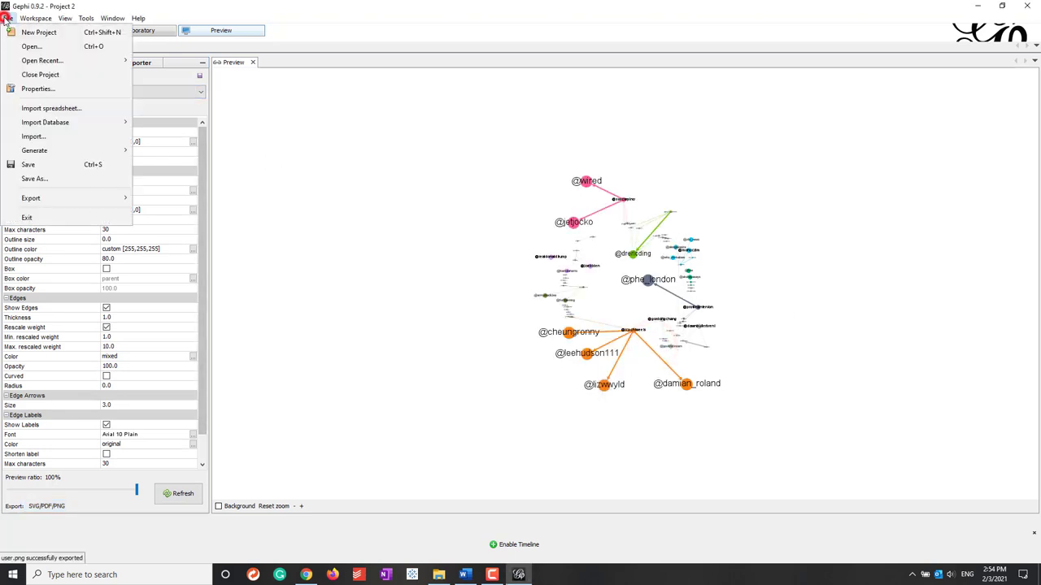
{"action": "left_click", "coordinate": [16, 164]}
{"action": "key", "text": "BackSpace"}
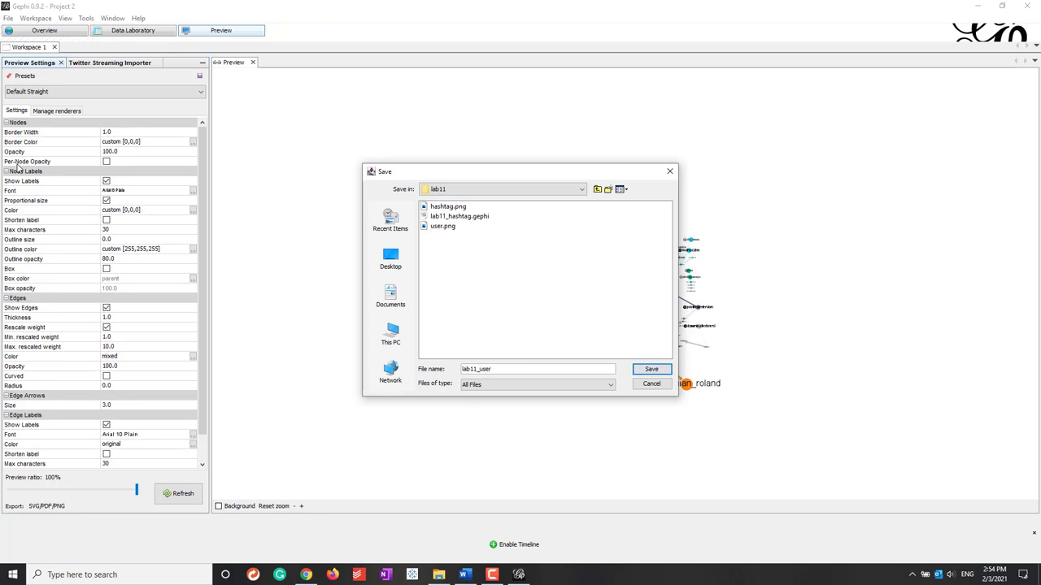
{"action": "key", "text": "Return"}
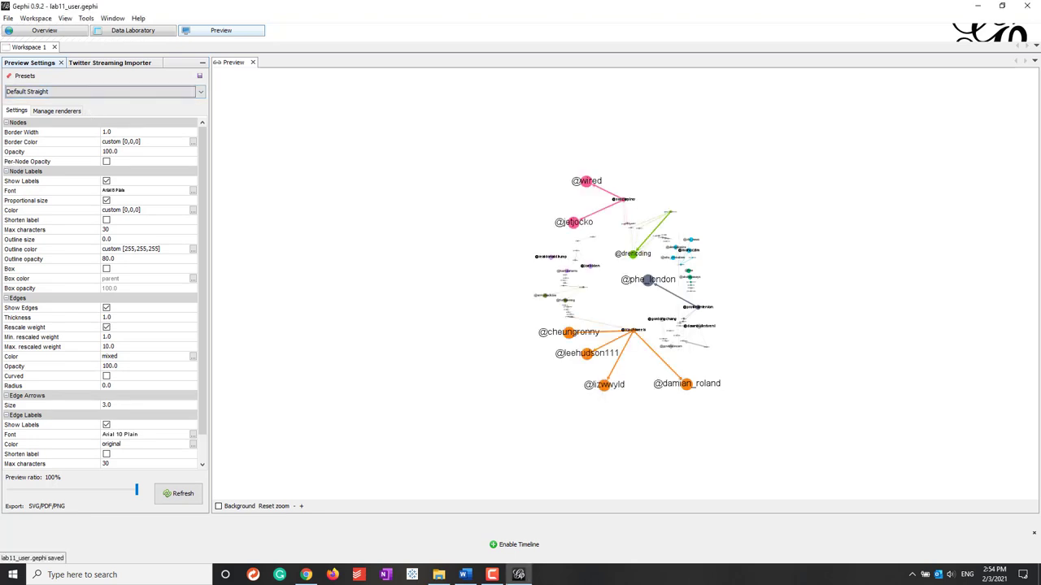
Switch to the lab11 folder in File Explorer and view the exported images hashtag.png and user.png.
{"action": "key", "text": "alt+Tab"}
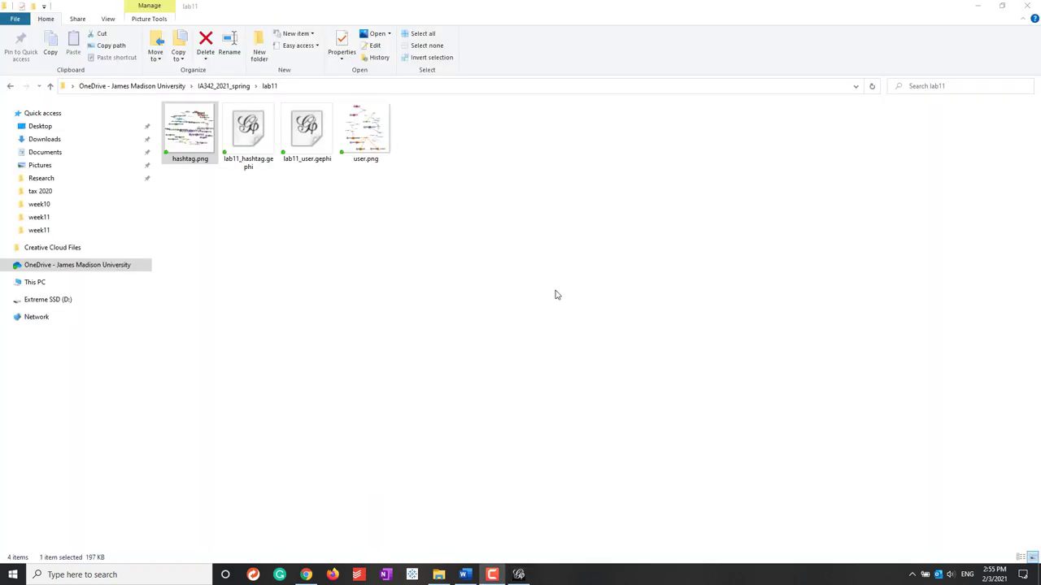
{"action": "left_click", "coordinate": [467, 282]}
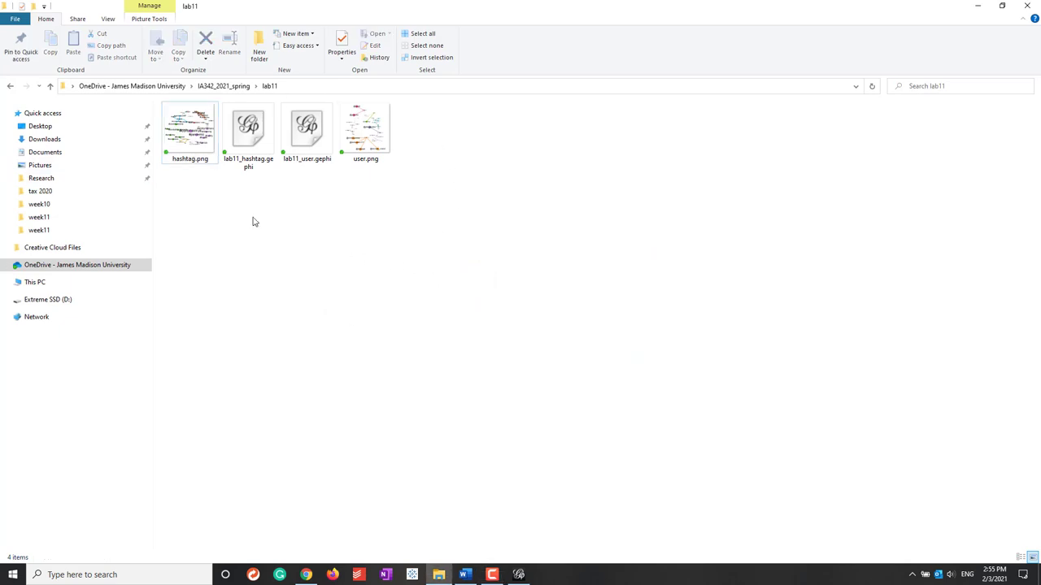
{"action": "double_click", "coordinate": [189, 132]}
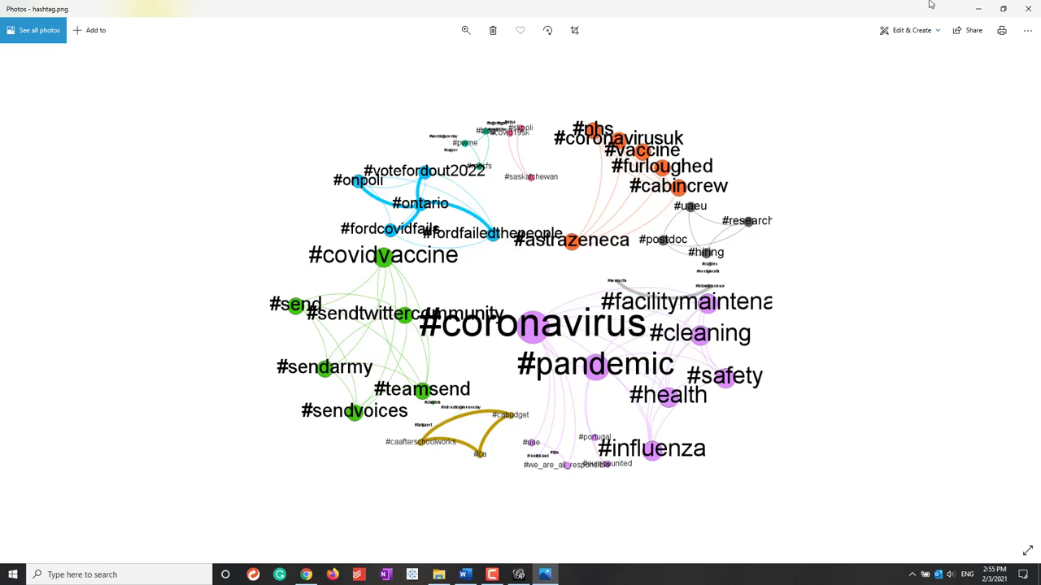
{"action": "left_click", "coordinate": [1027, 9]}
{"action": "double_click", "coordinate": [376, 136]}
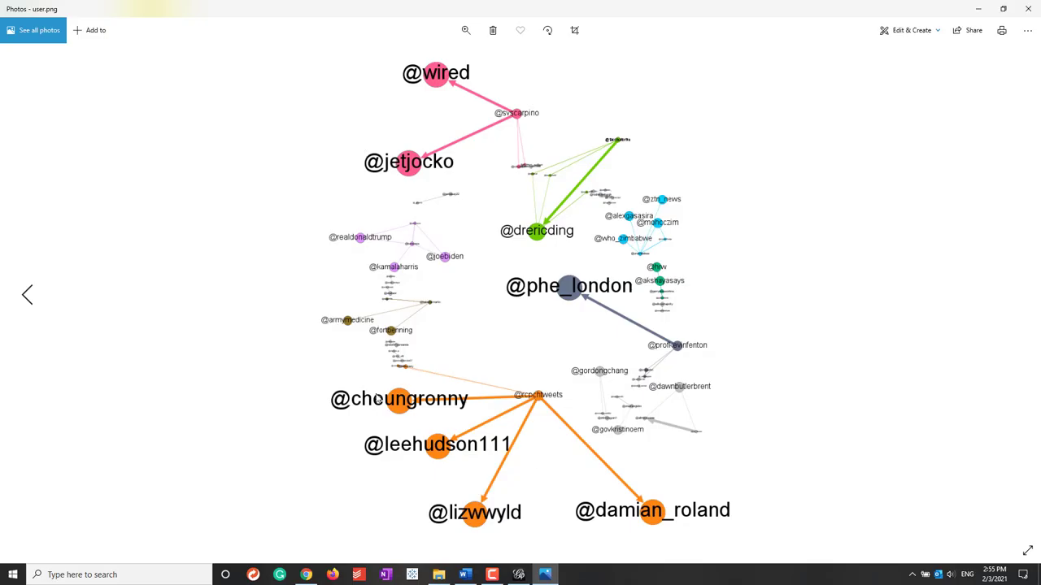